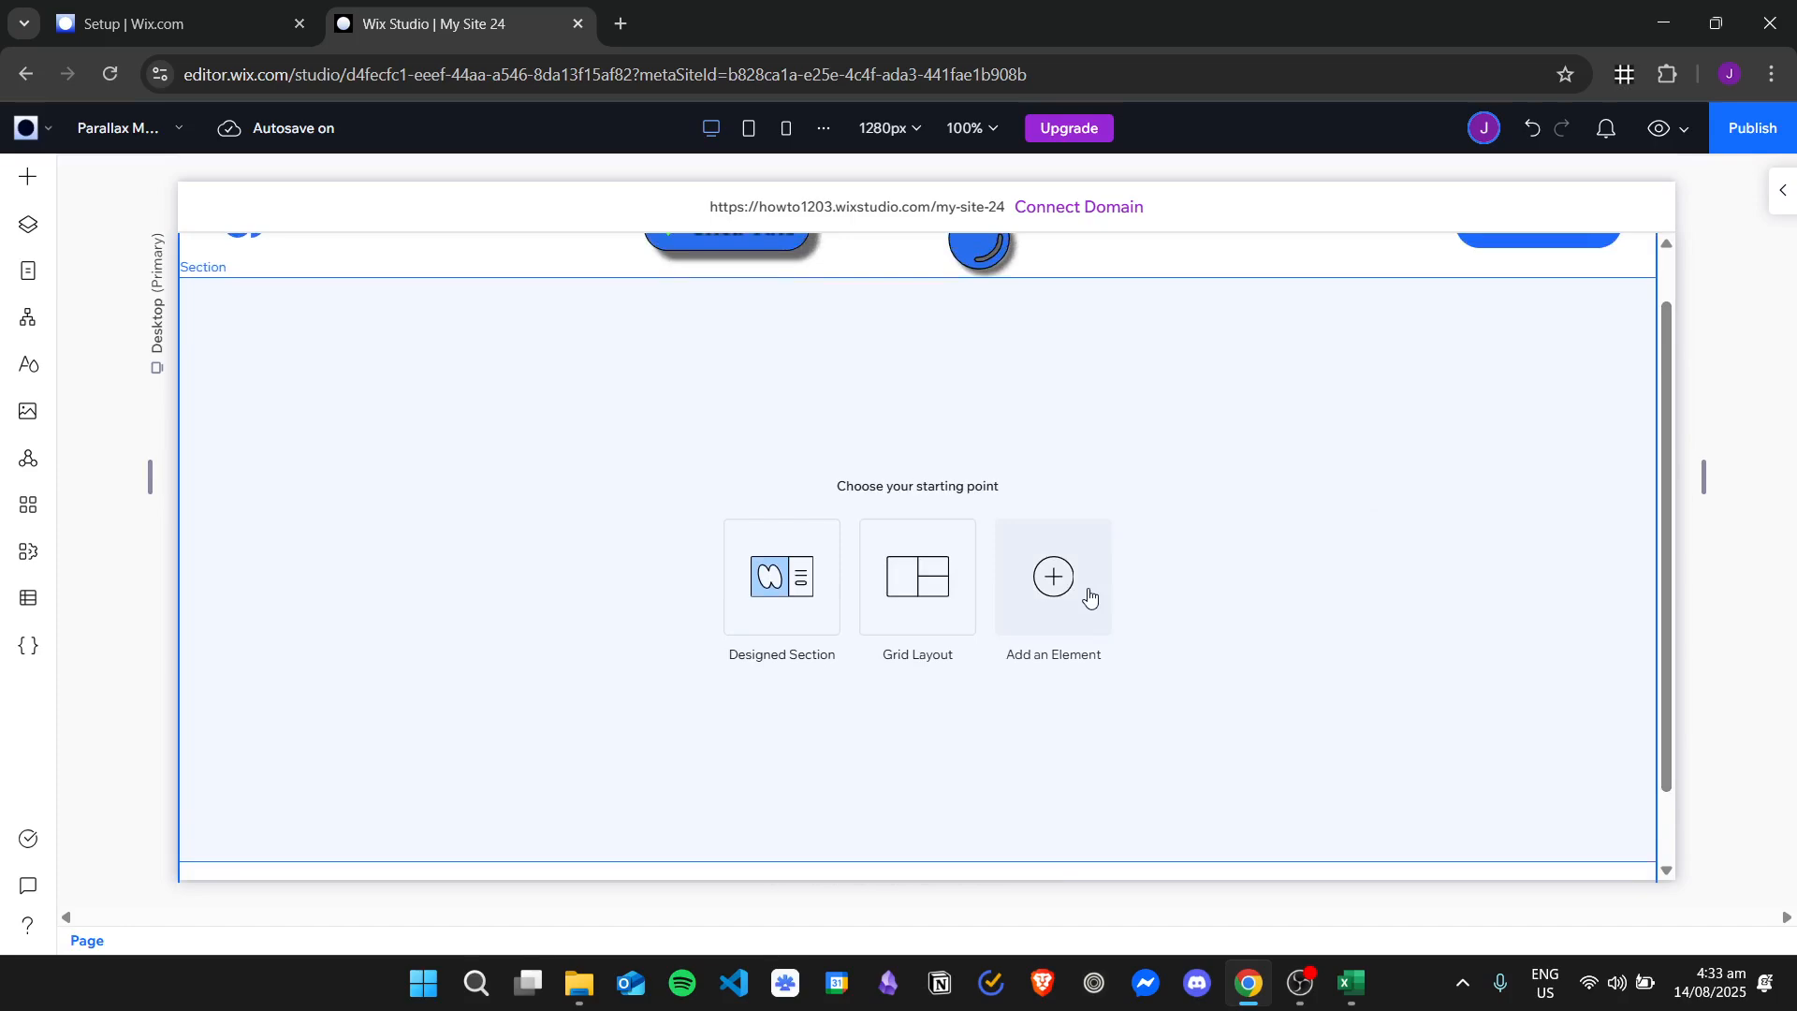
- Add a container to the blank section, size it about 191 by 306 px, and place it left of the section's centre
left_click(1091, 599)
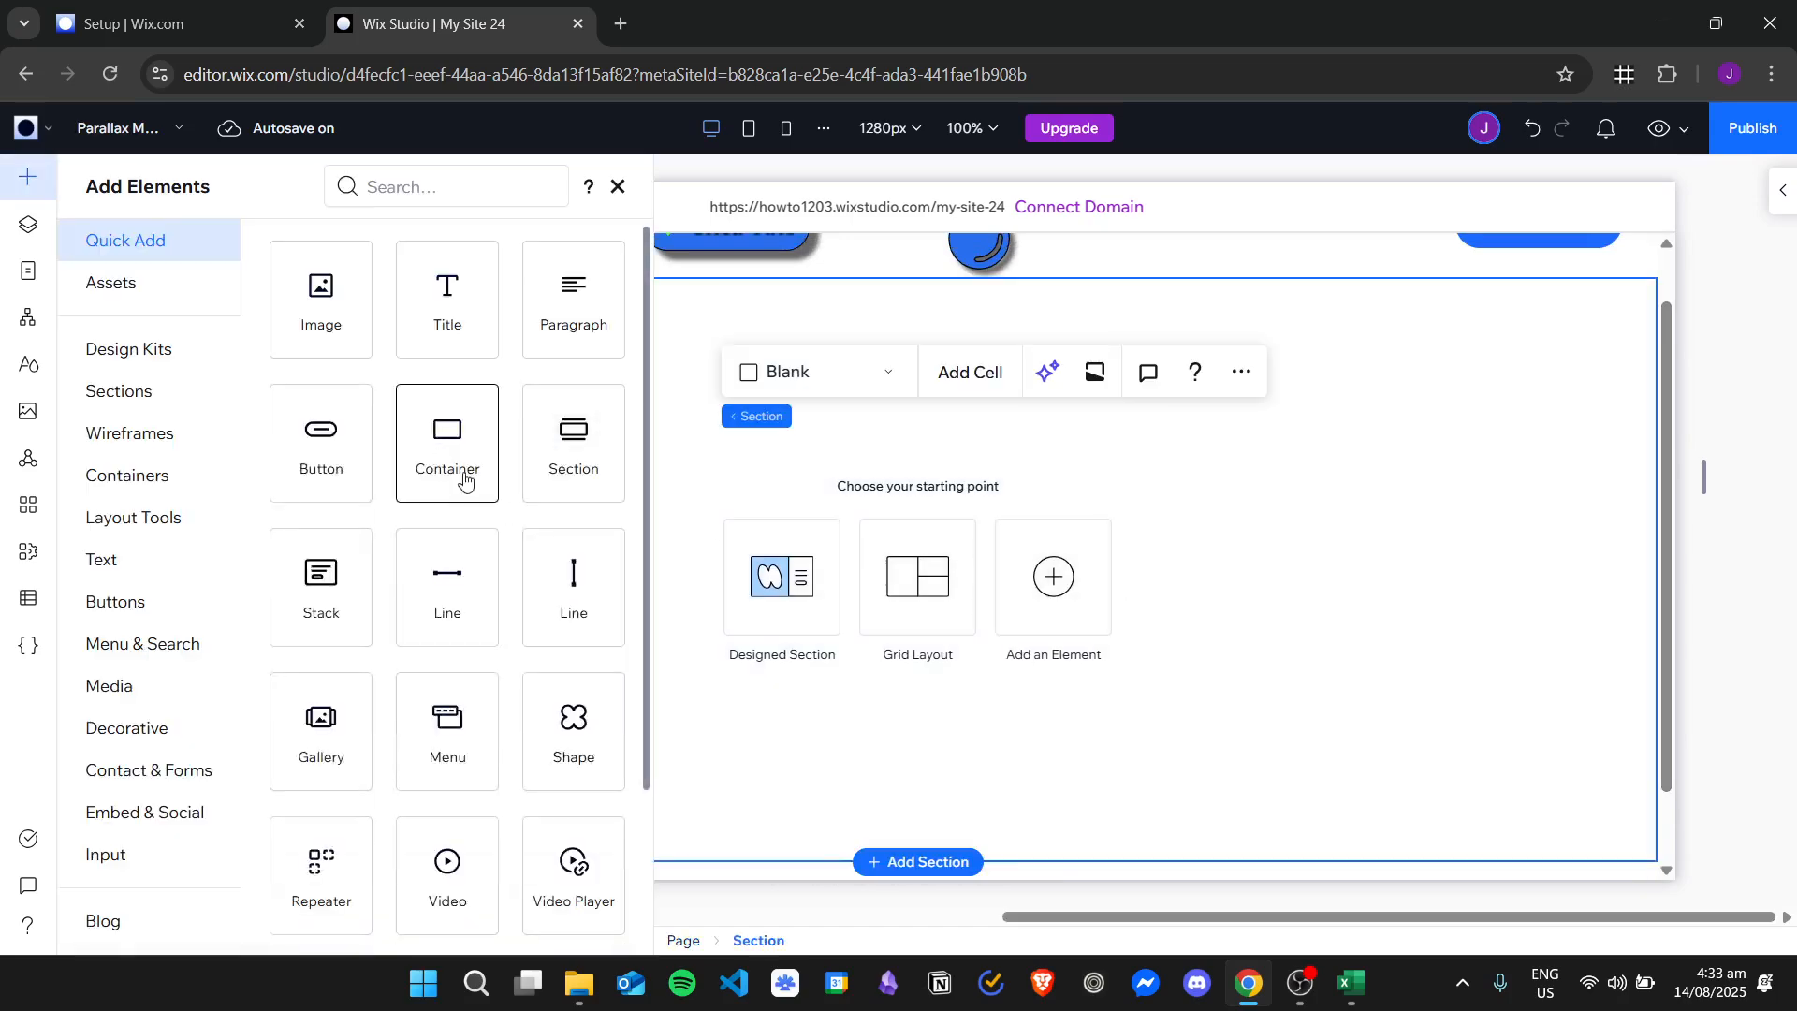
left_click_drag(467, 476, 945, 493)
left_click_drag(1094, 526, 930, 530)
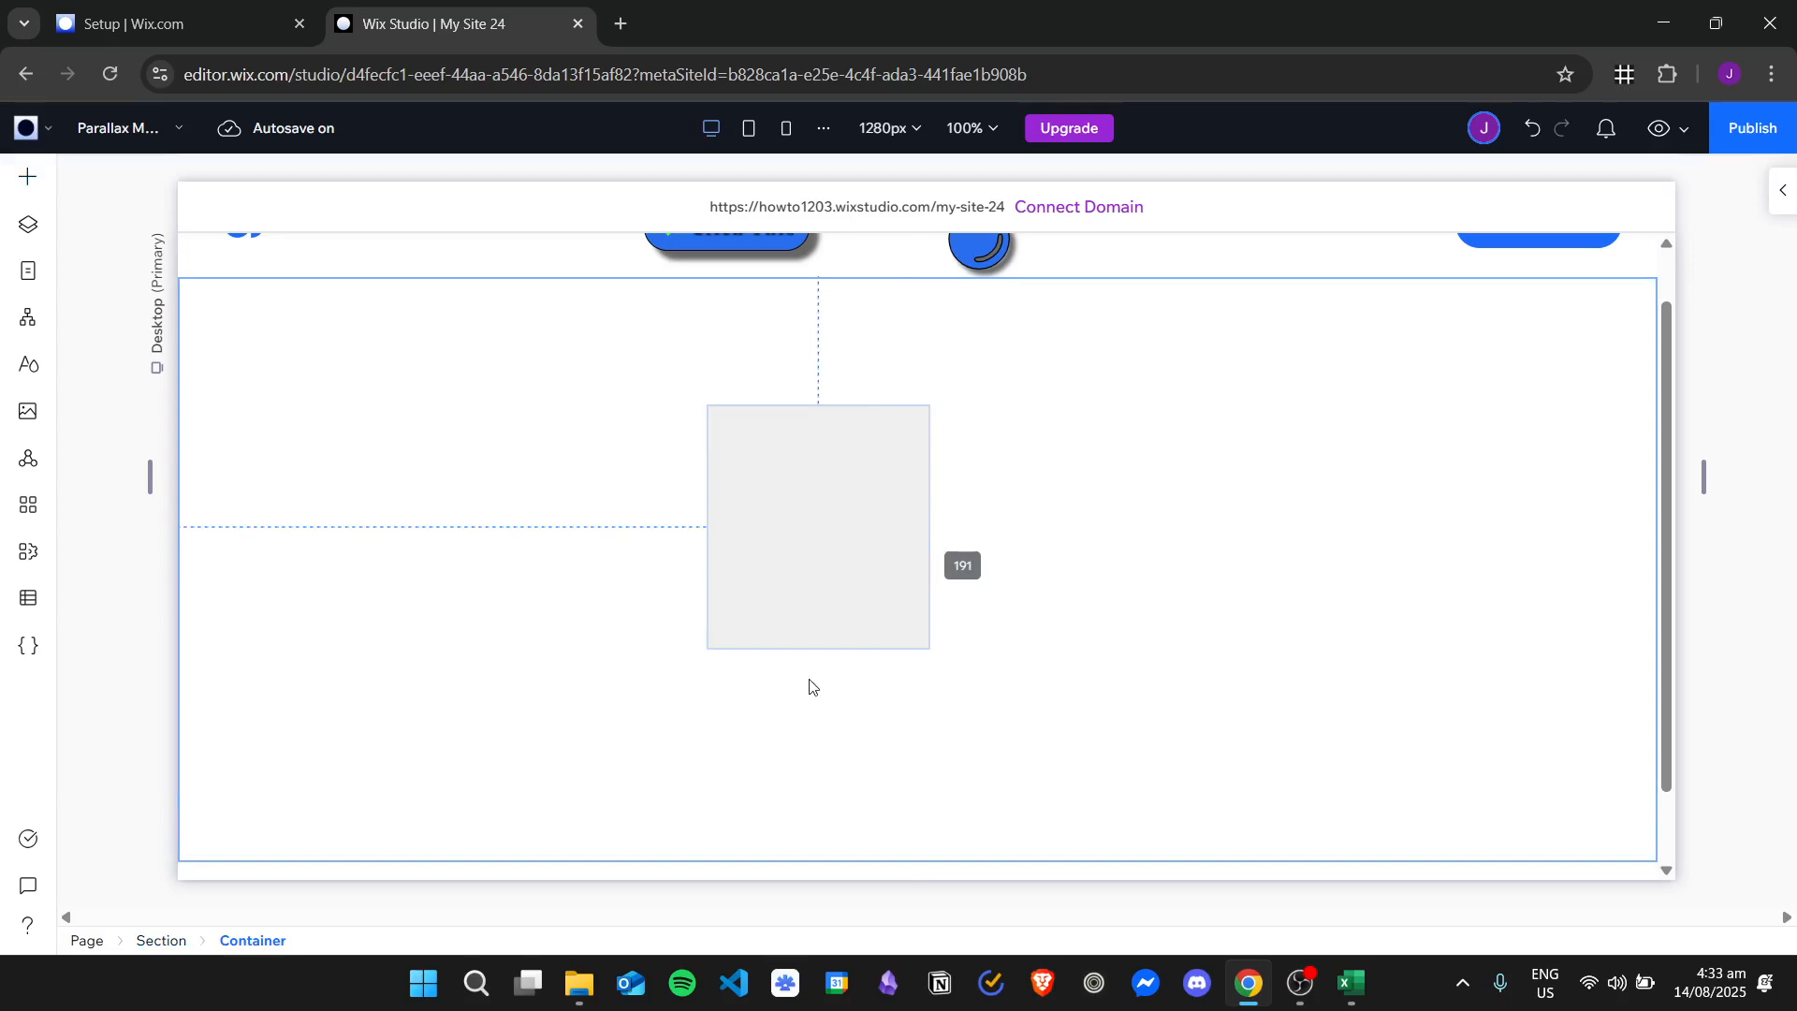
left_click_drag(815, 651, 806, 770)
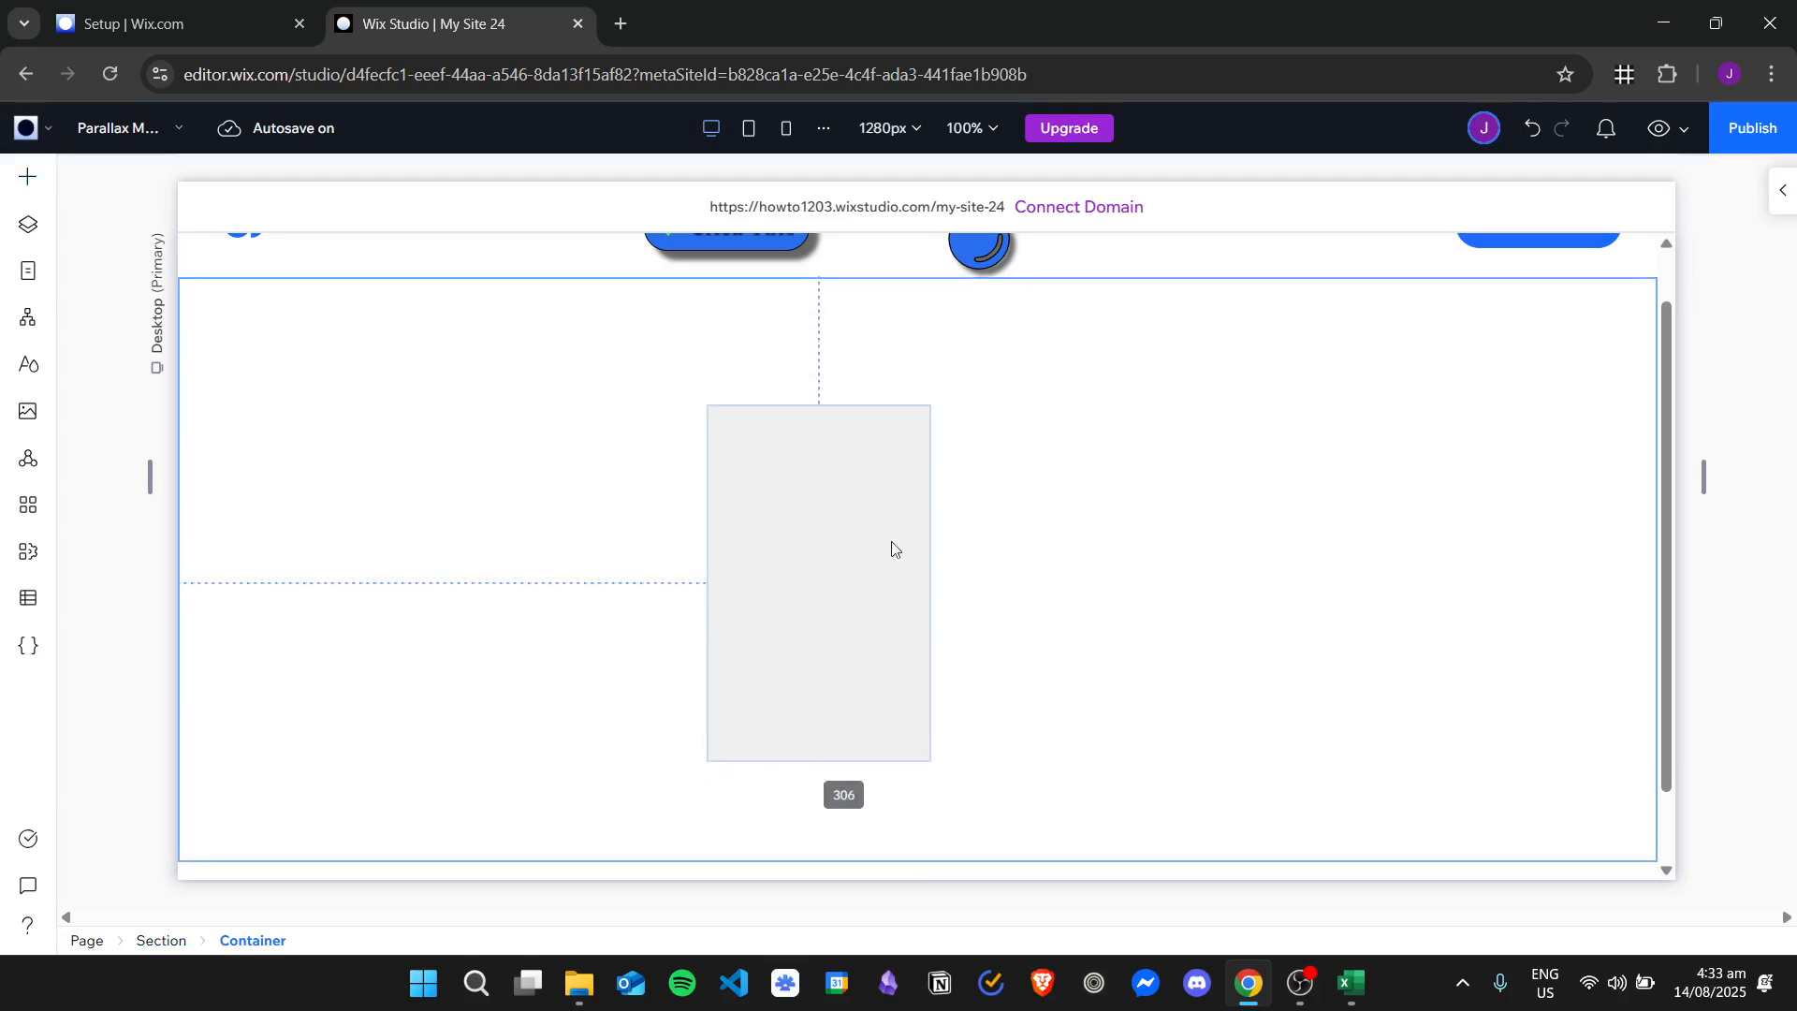
left_click_drag(870, 553, 789, 558)
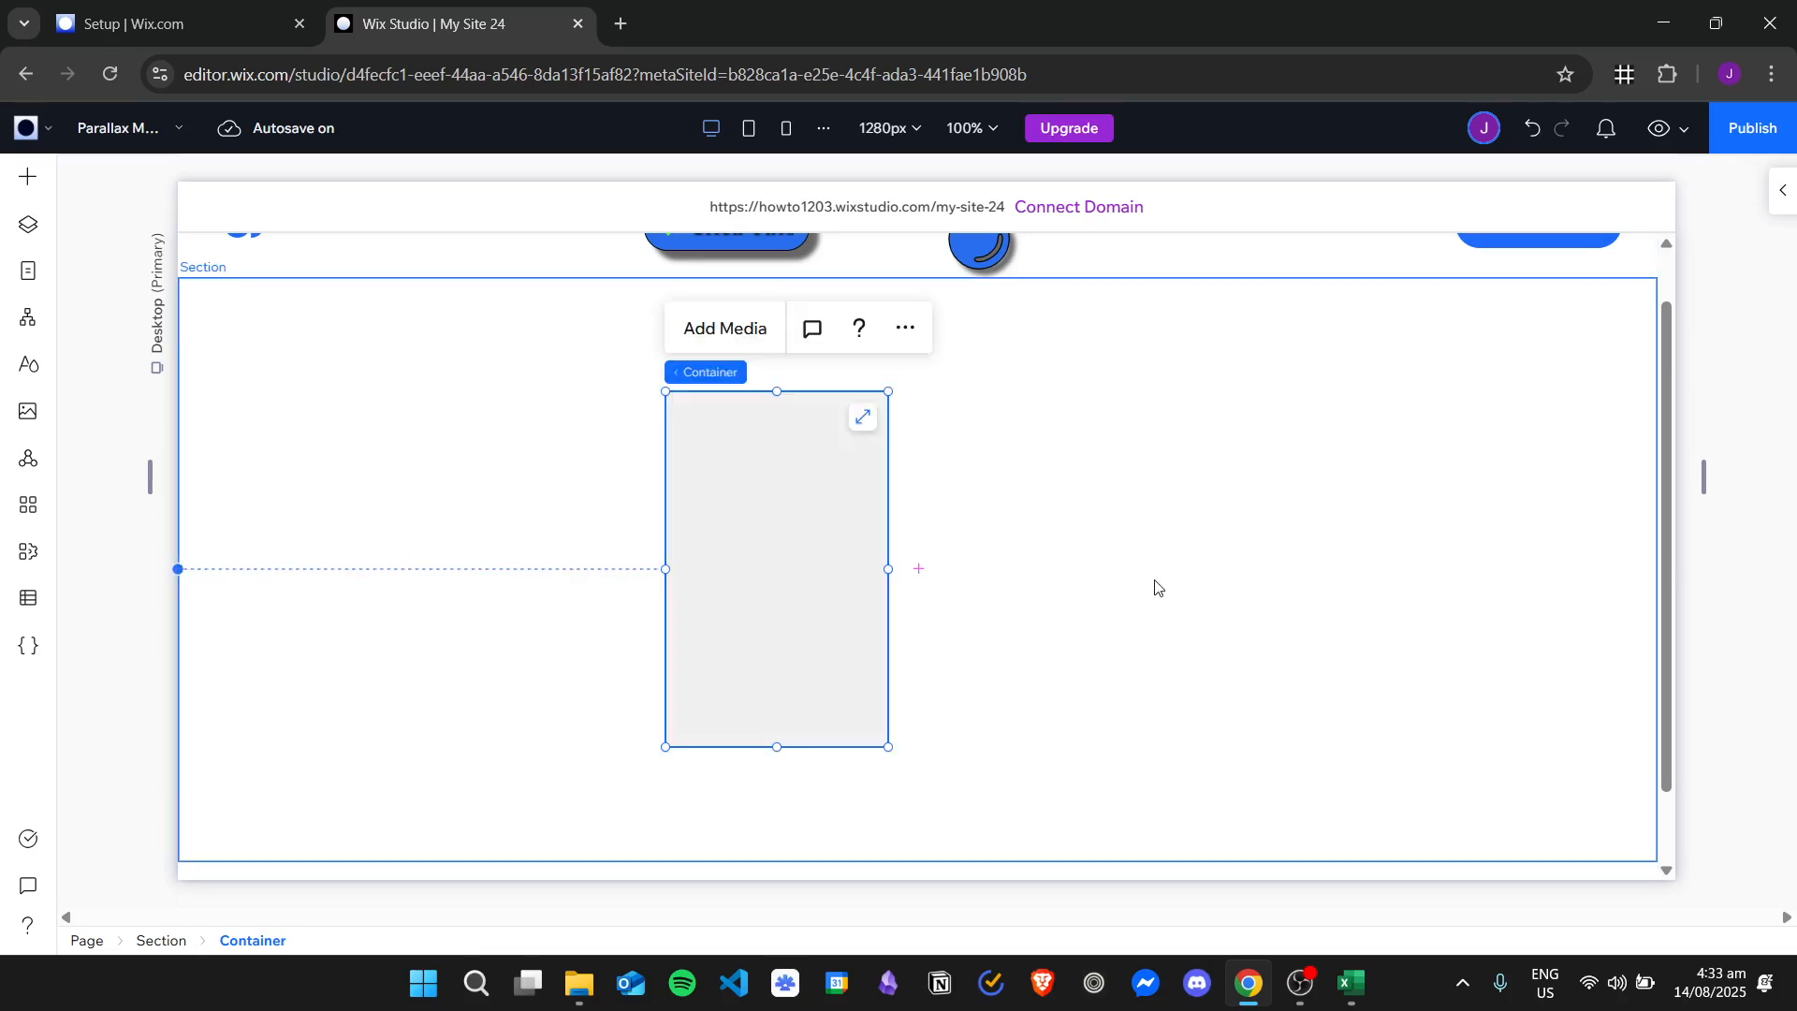
- Place an image inside the container, enlarge it to cover the container's full height, and centre it over the container
left_click(28, 187)
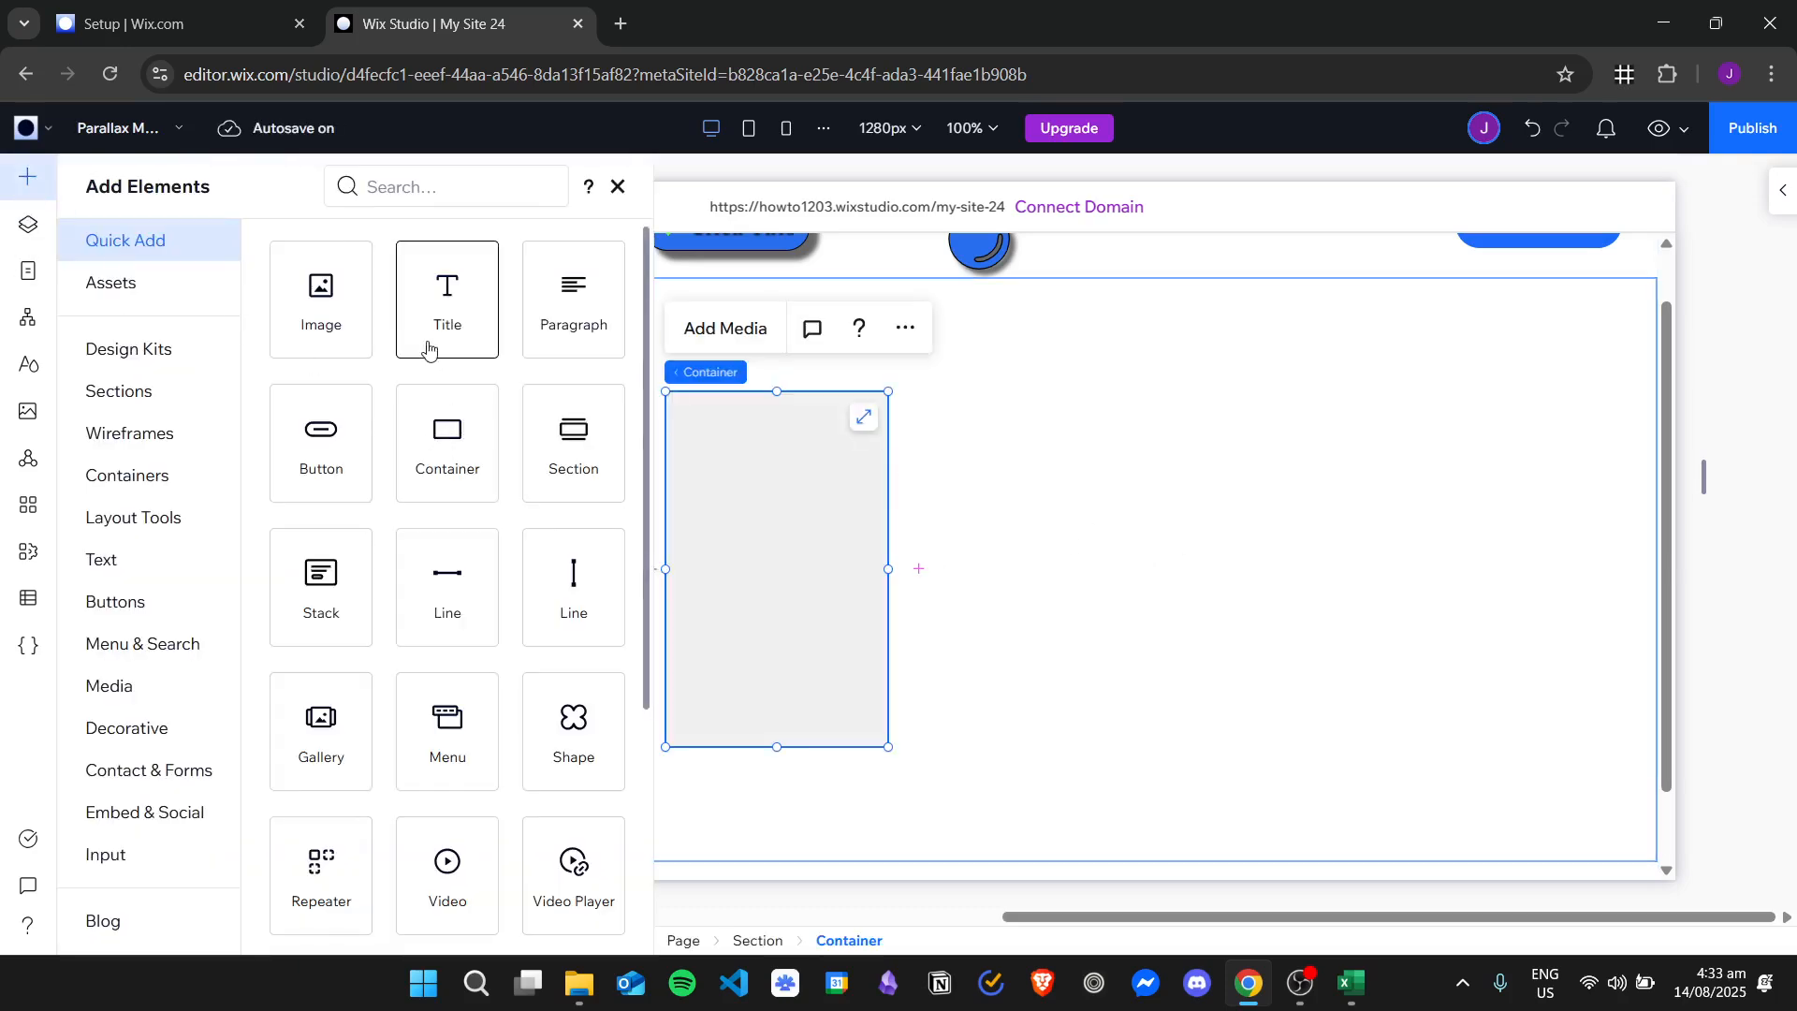
left_click_drag(321, 323, 763, 530)
left_click_drag(1004, 630, 1204, 755)
left_click_drag(1068, 546, 918, 533)
left_click(1312, 561)
- Set the container's overflow content to Hide so it masks the image
left_click(795, 532)
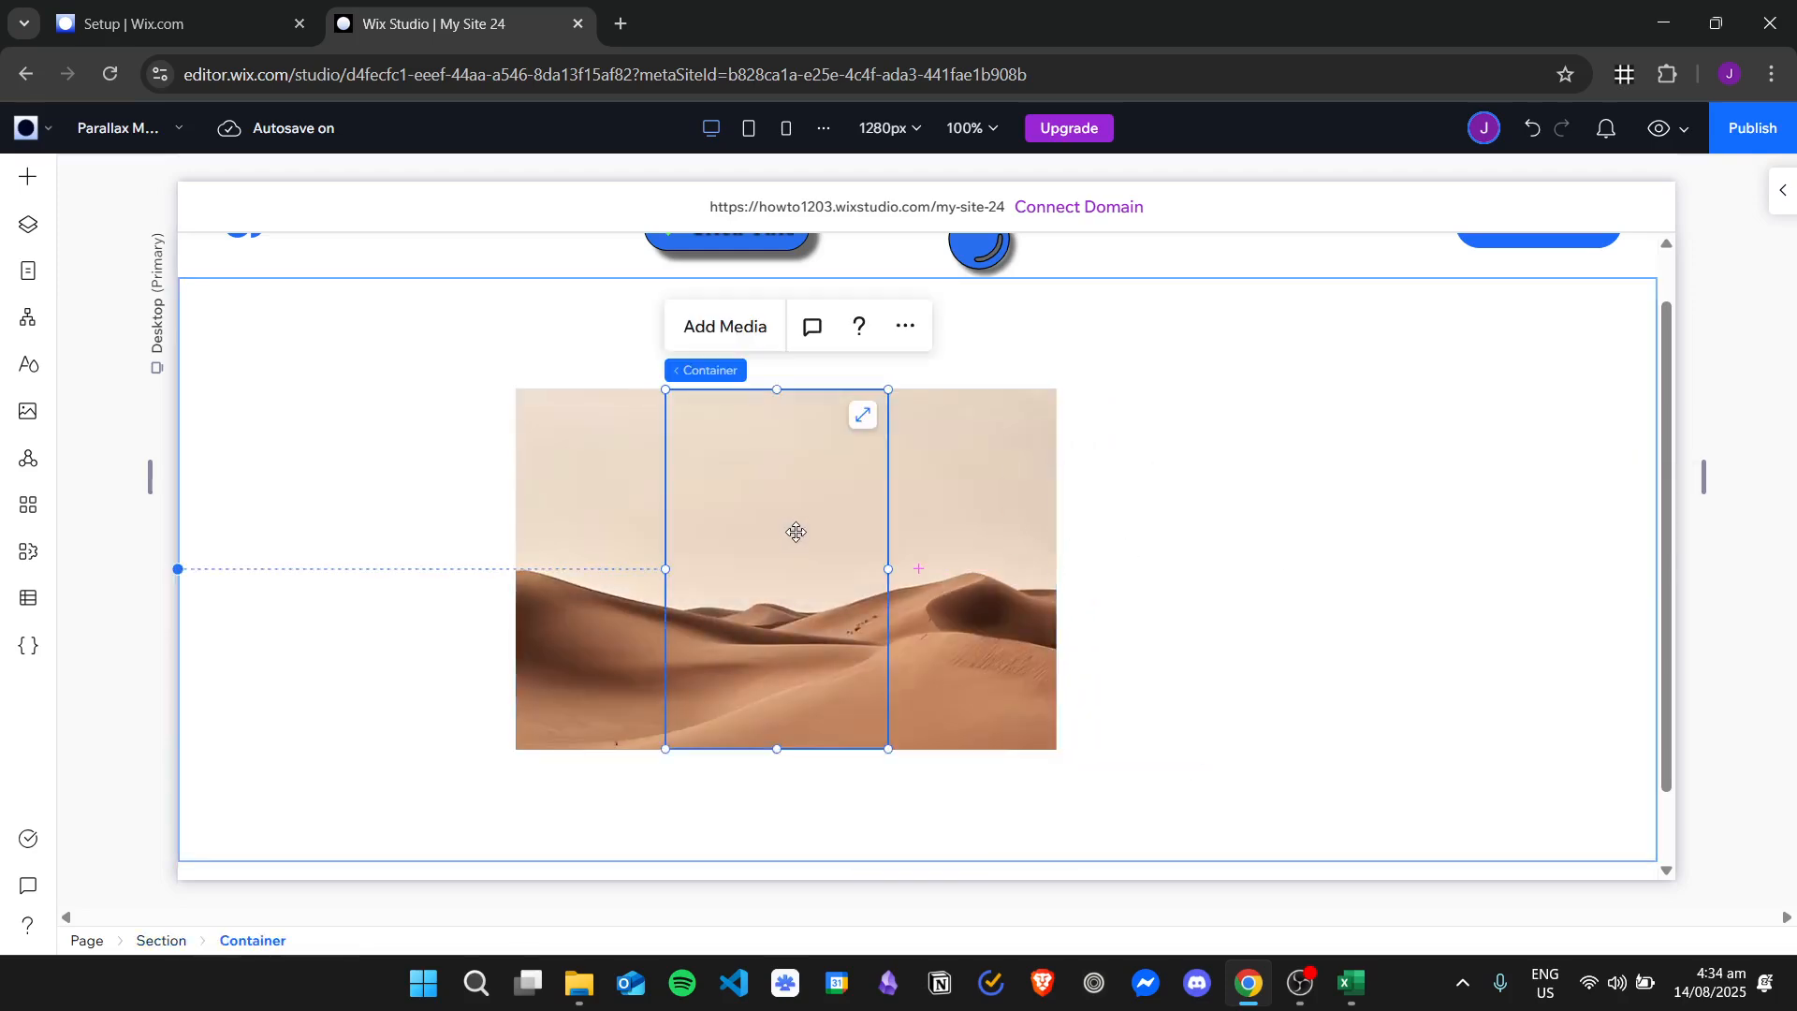
left_click(1778, 222)
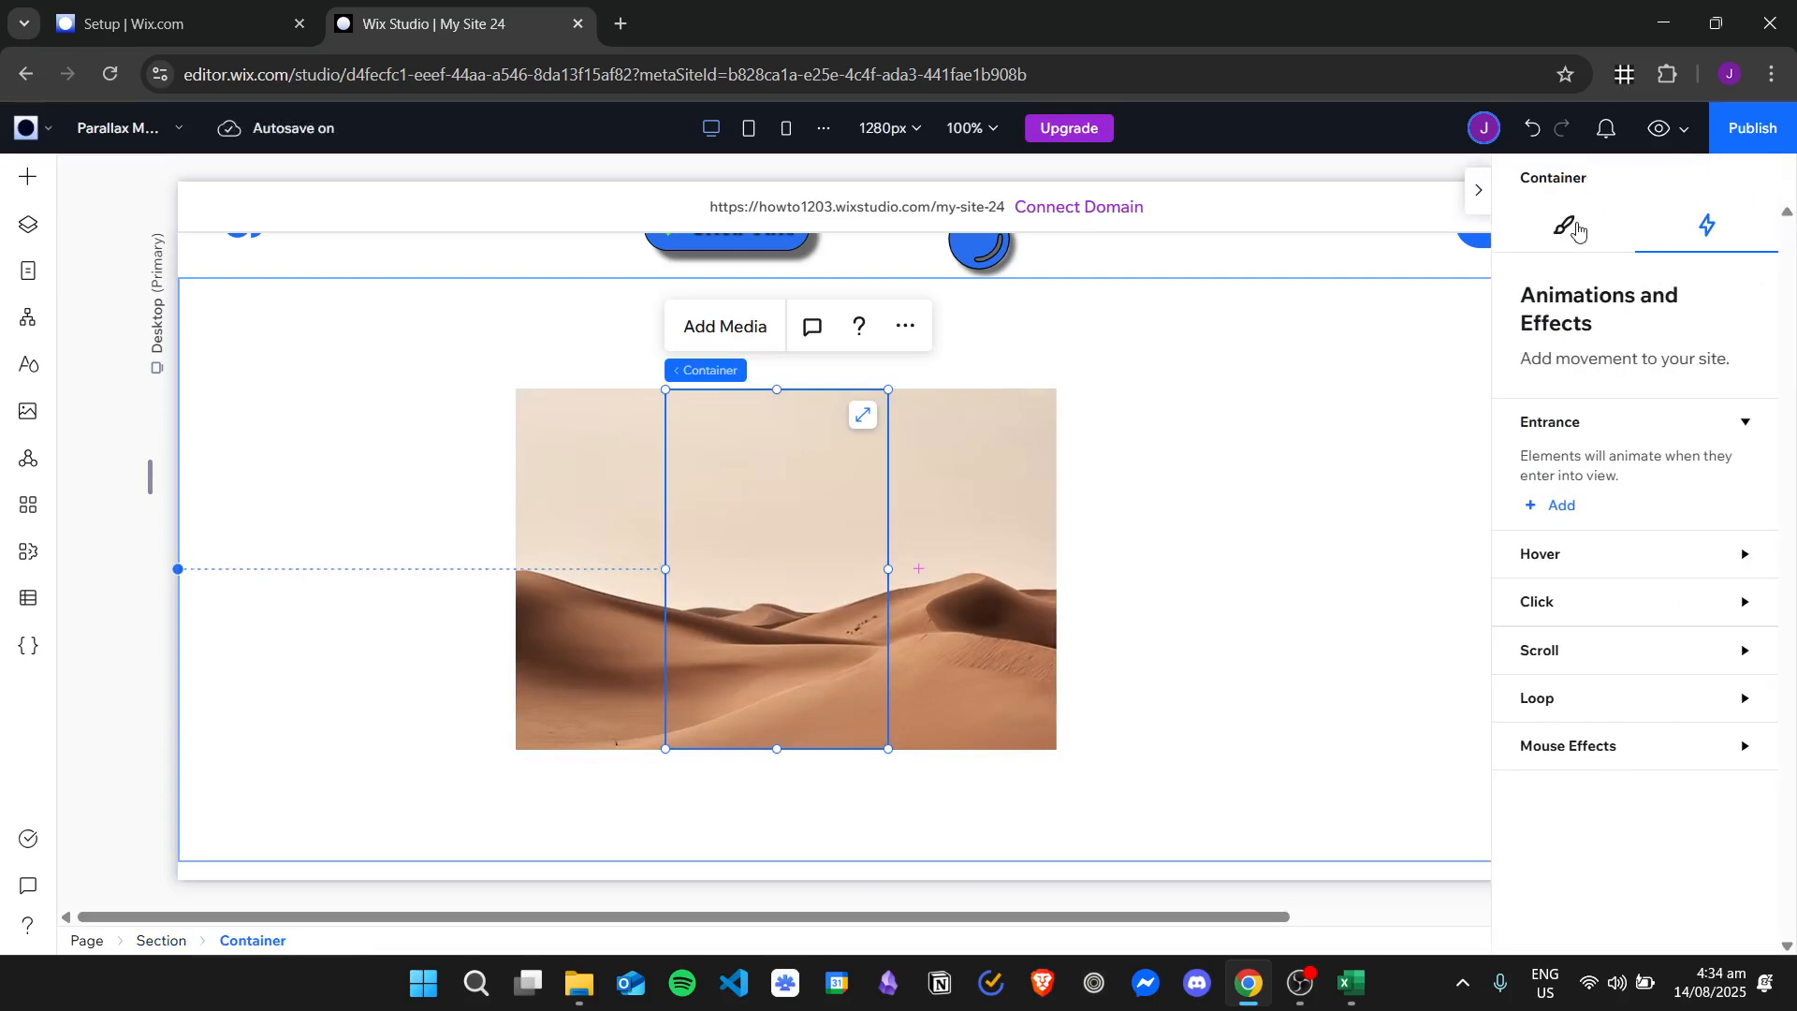
left_click(1578, 230)
scroll(1629, 618, "down", 5)
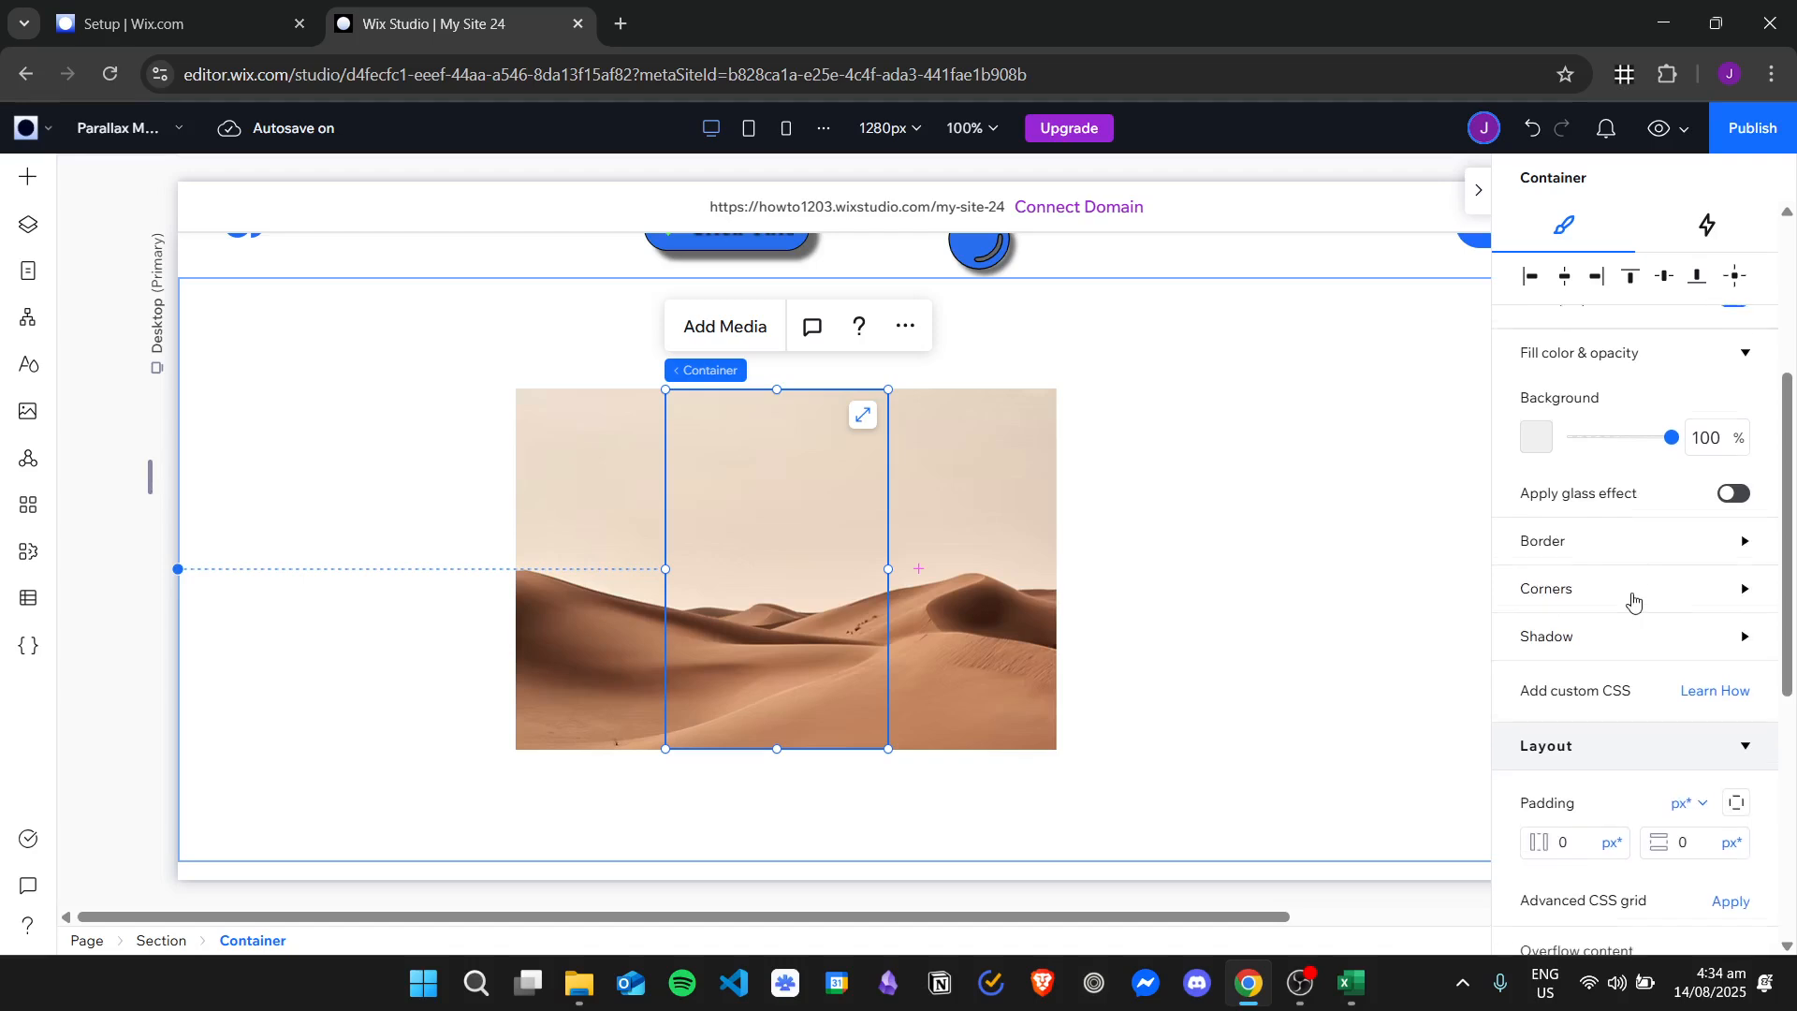
scroll(1633, 599, "down", 4)
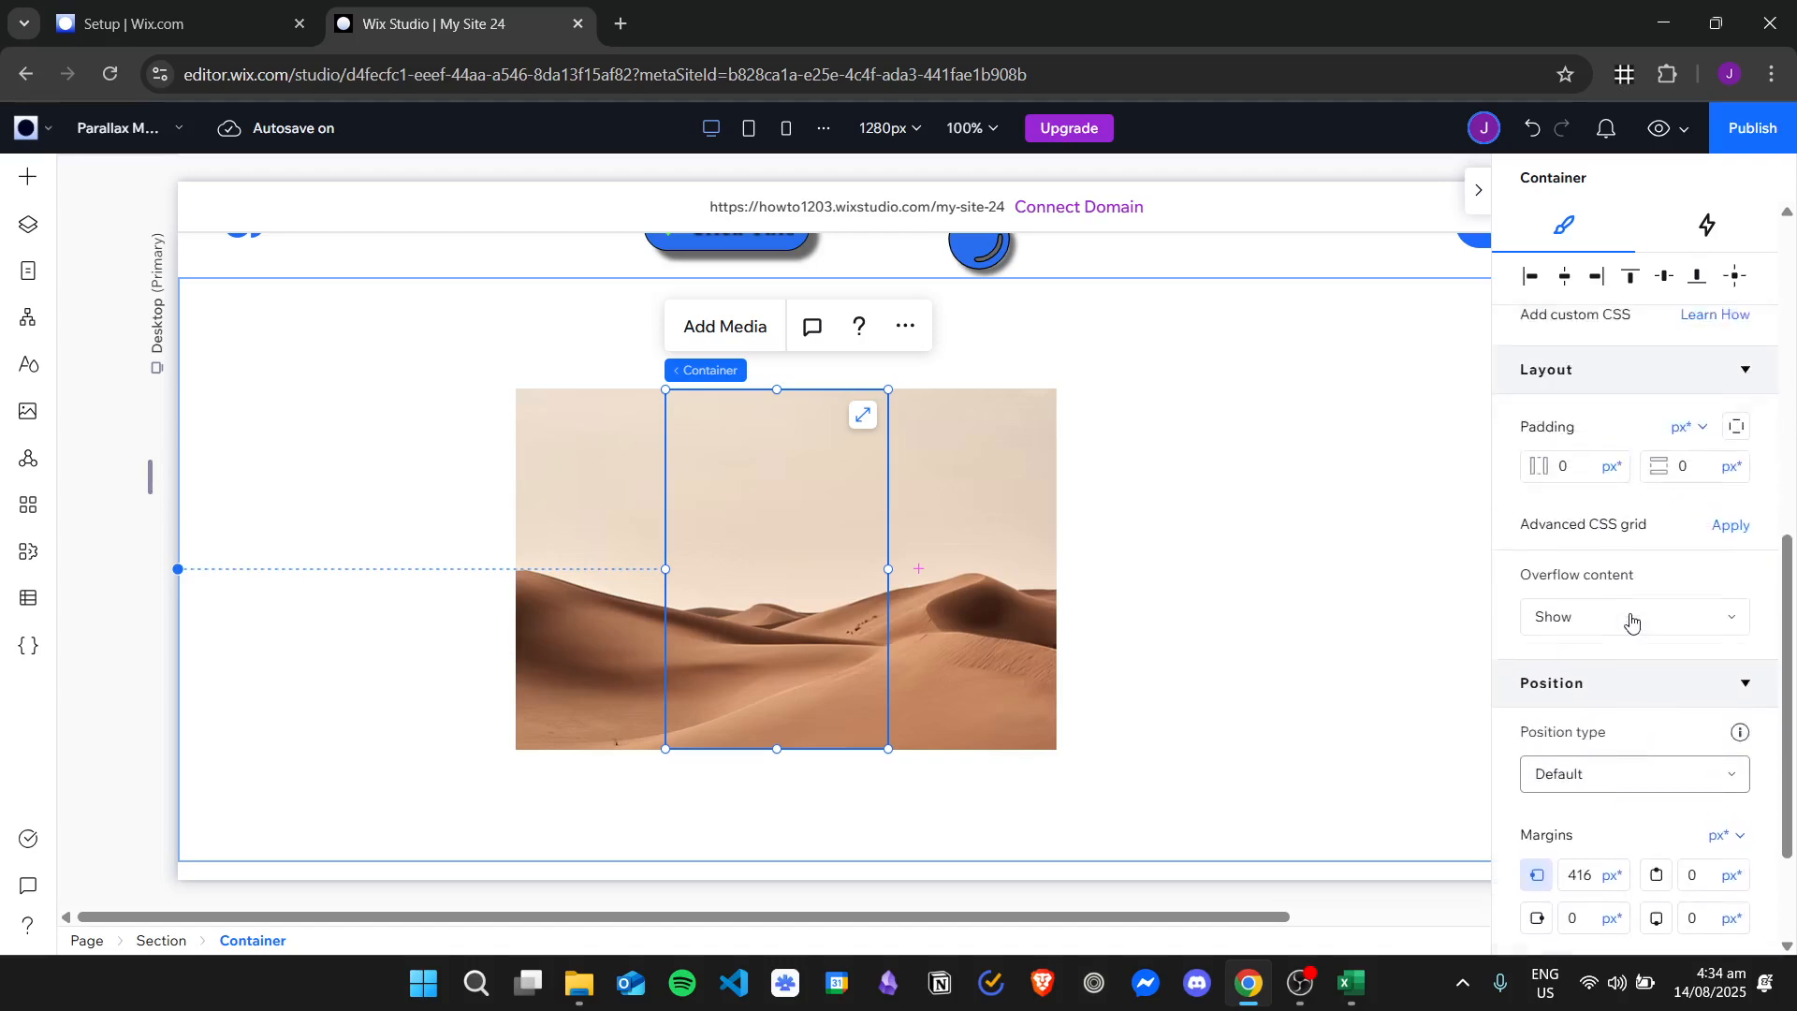
scroll(1631, 620, "up", 1)
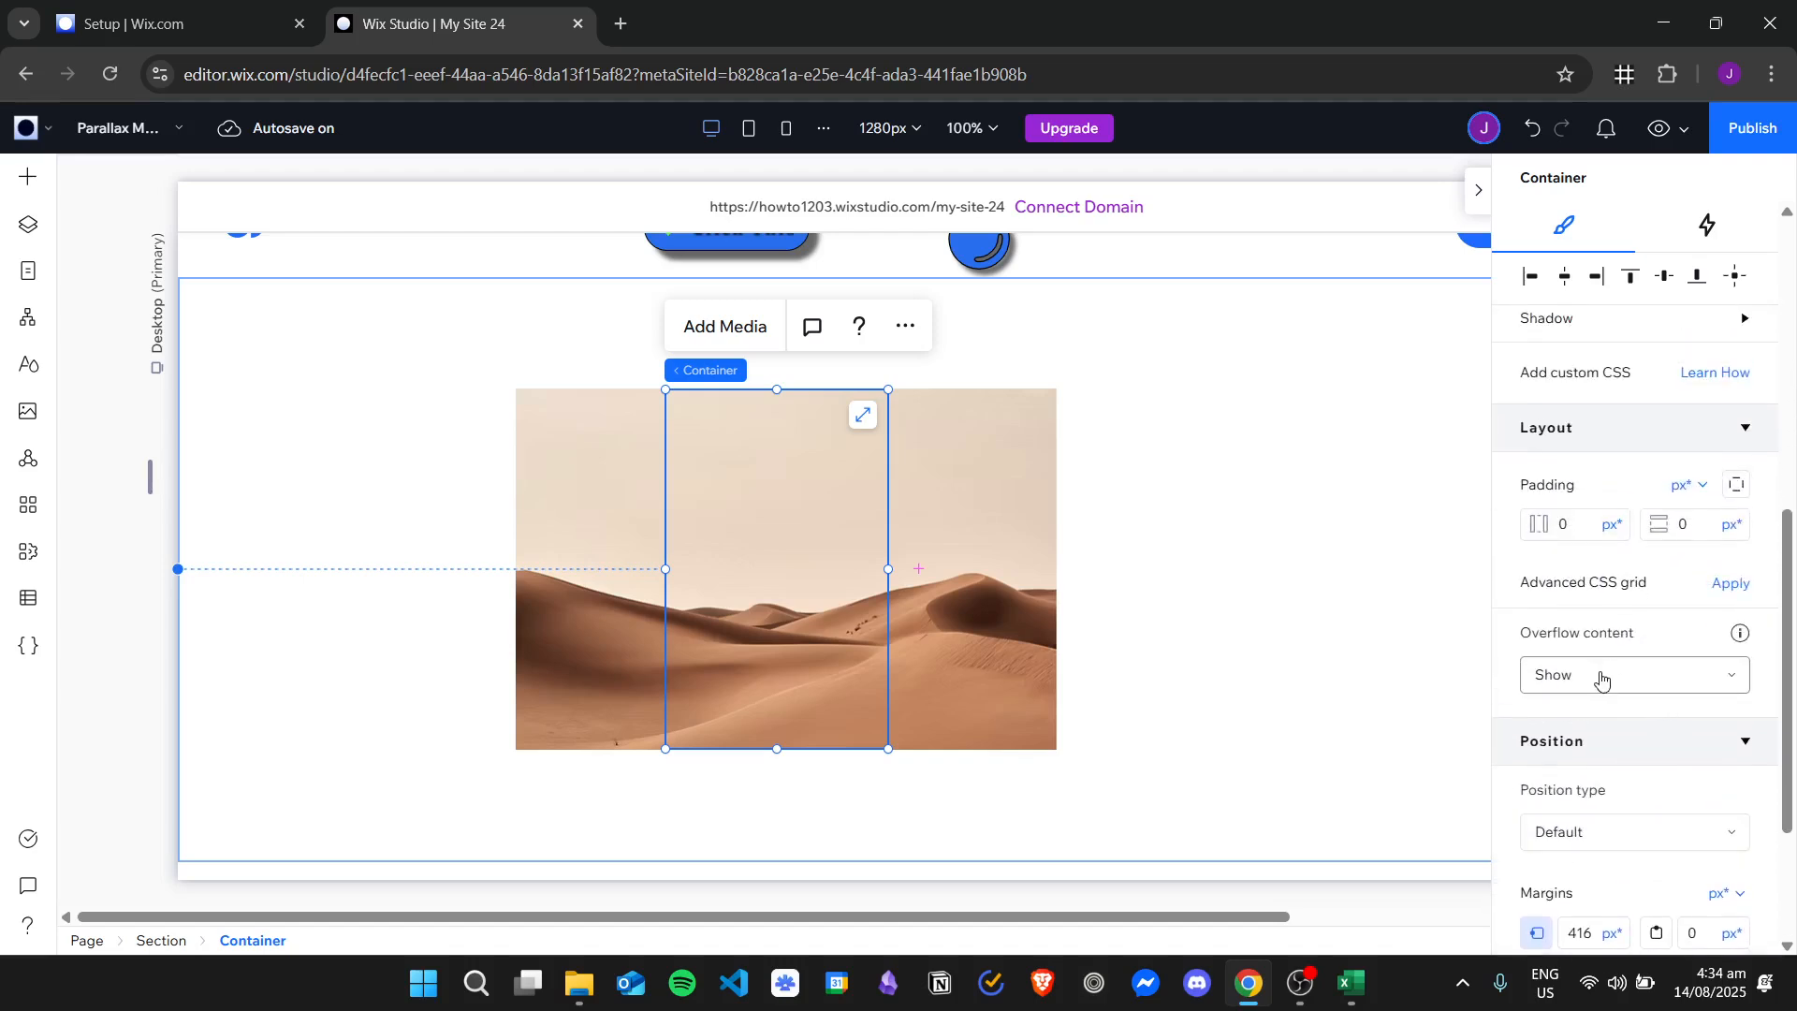
left_click(1602, 681)
left_click(1585, 726)
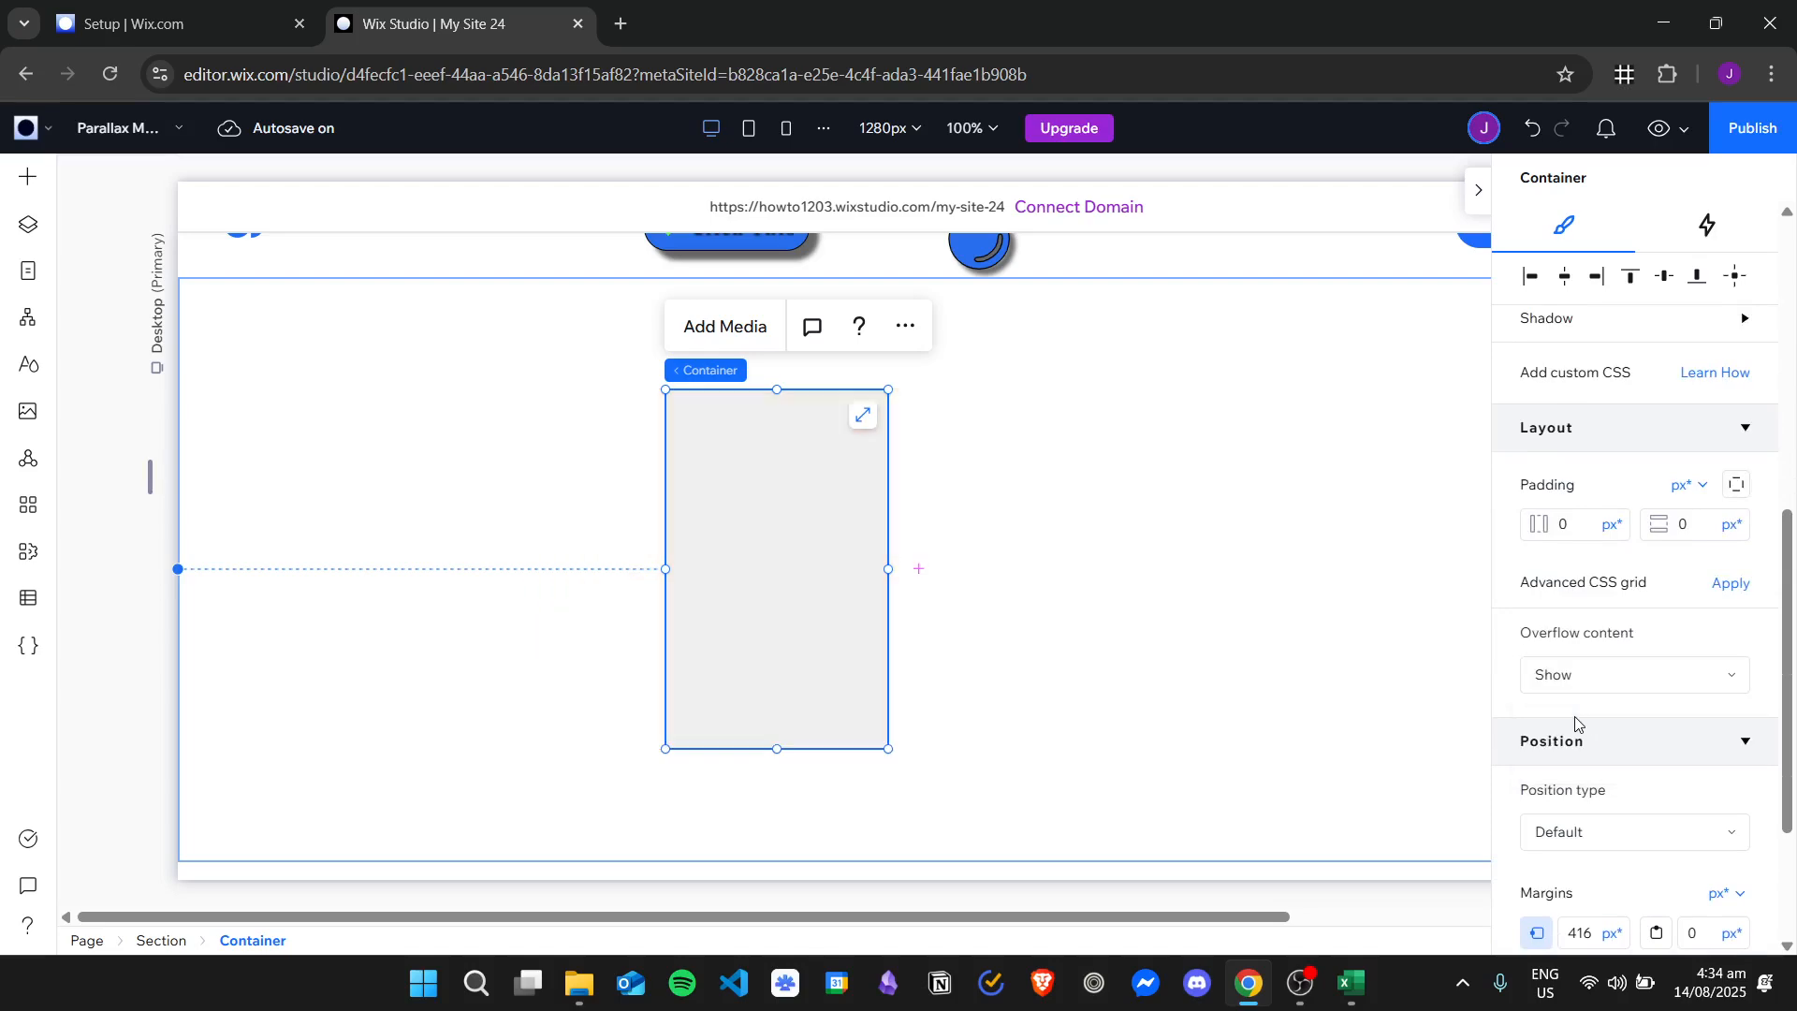
left_click(1165, 647)
- Enlarge the desert image inside the container to about 616 by 411 px and recentre it behind the mask
left_click(764, 497)
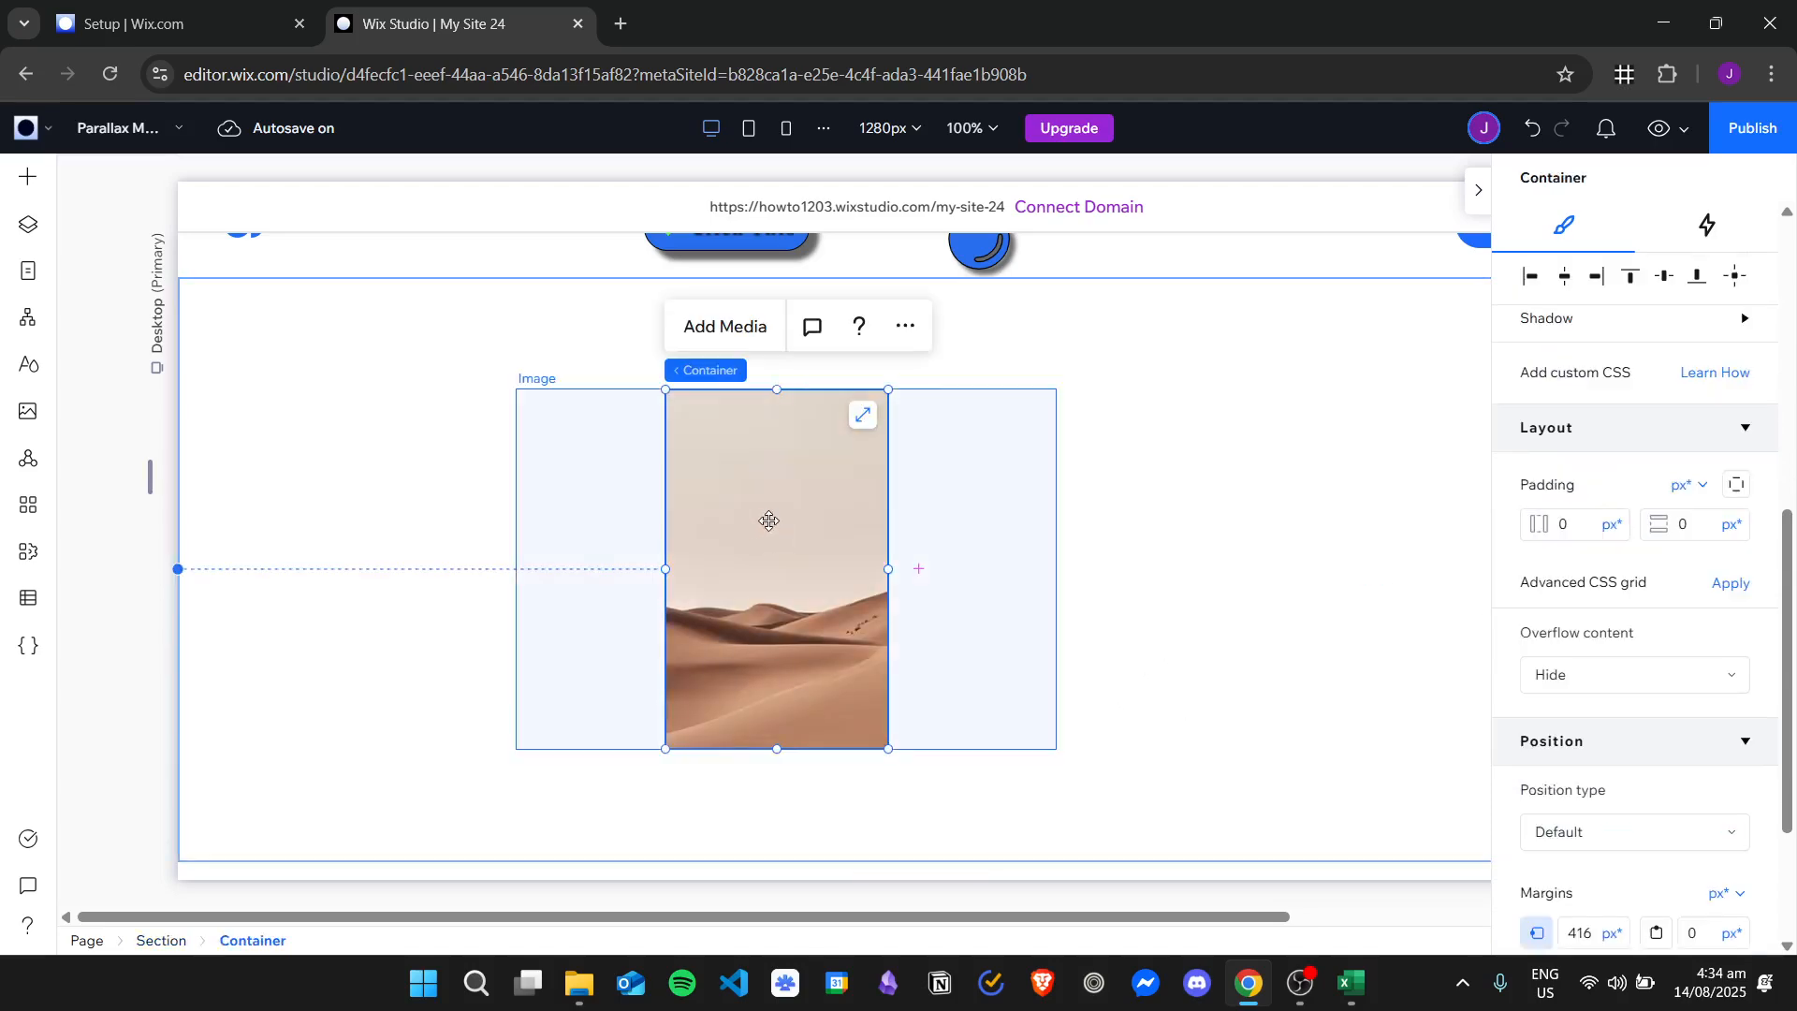
left_click(829, 510)
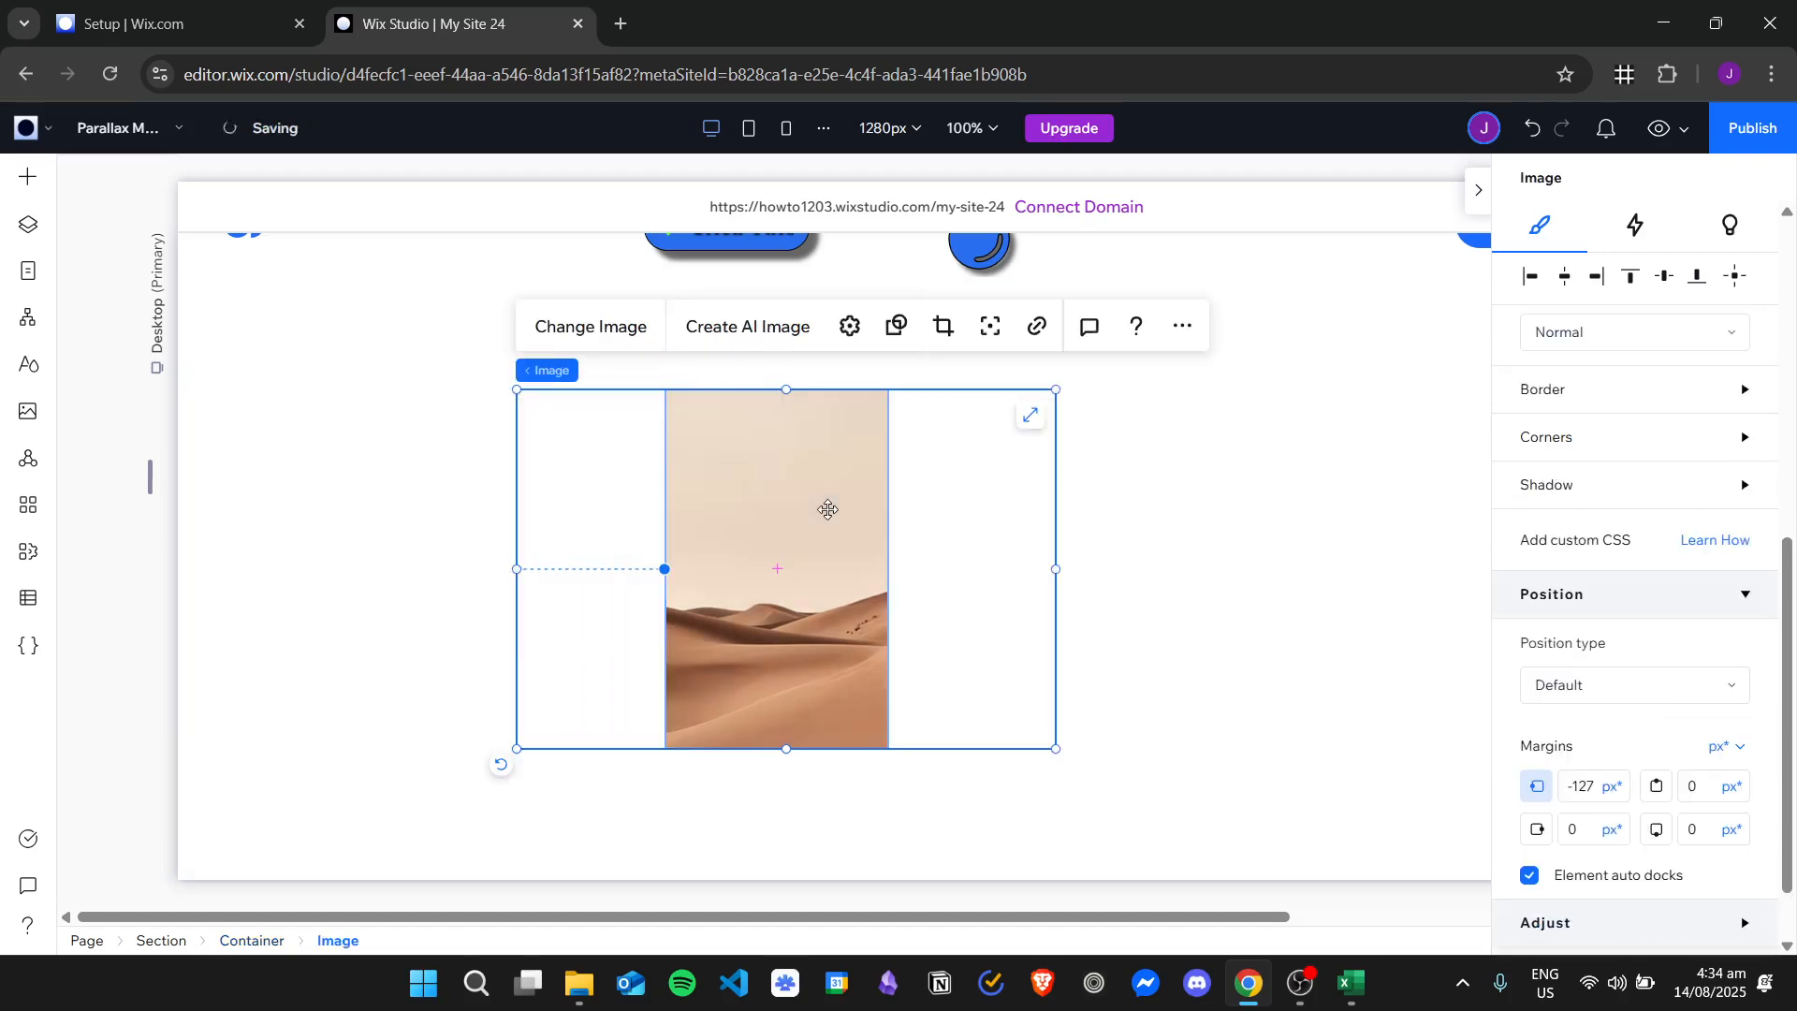
left_click_drag(1055, 748, 1104, 781)
left_click_drag(516, 389, 492, 375)
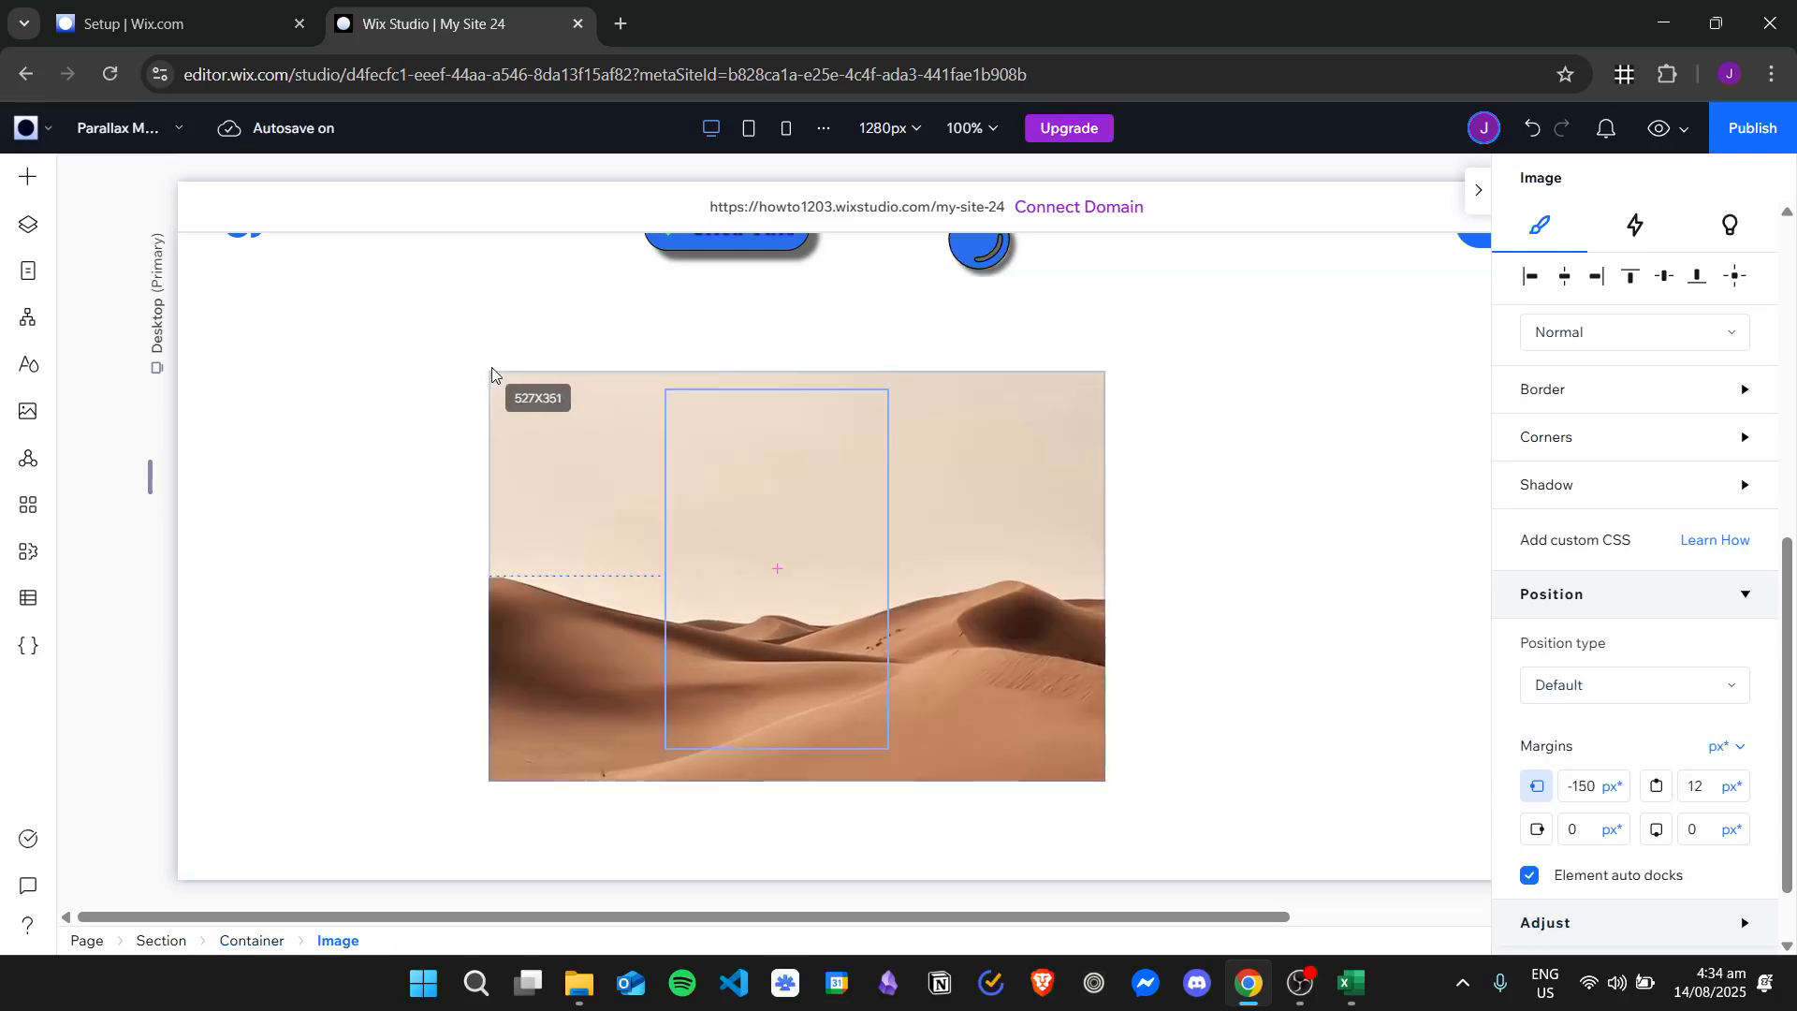
left_click_drag(1035, 544, 801, 506)
left_click_drag(1081, 365, 1208, 337)
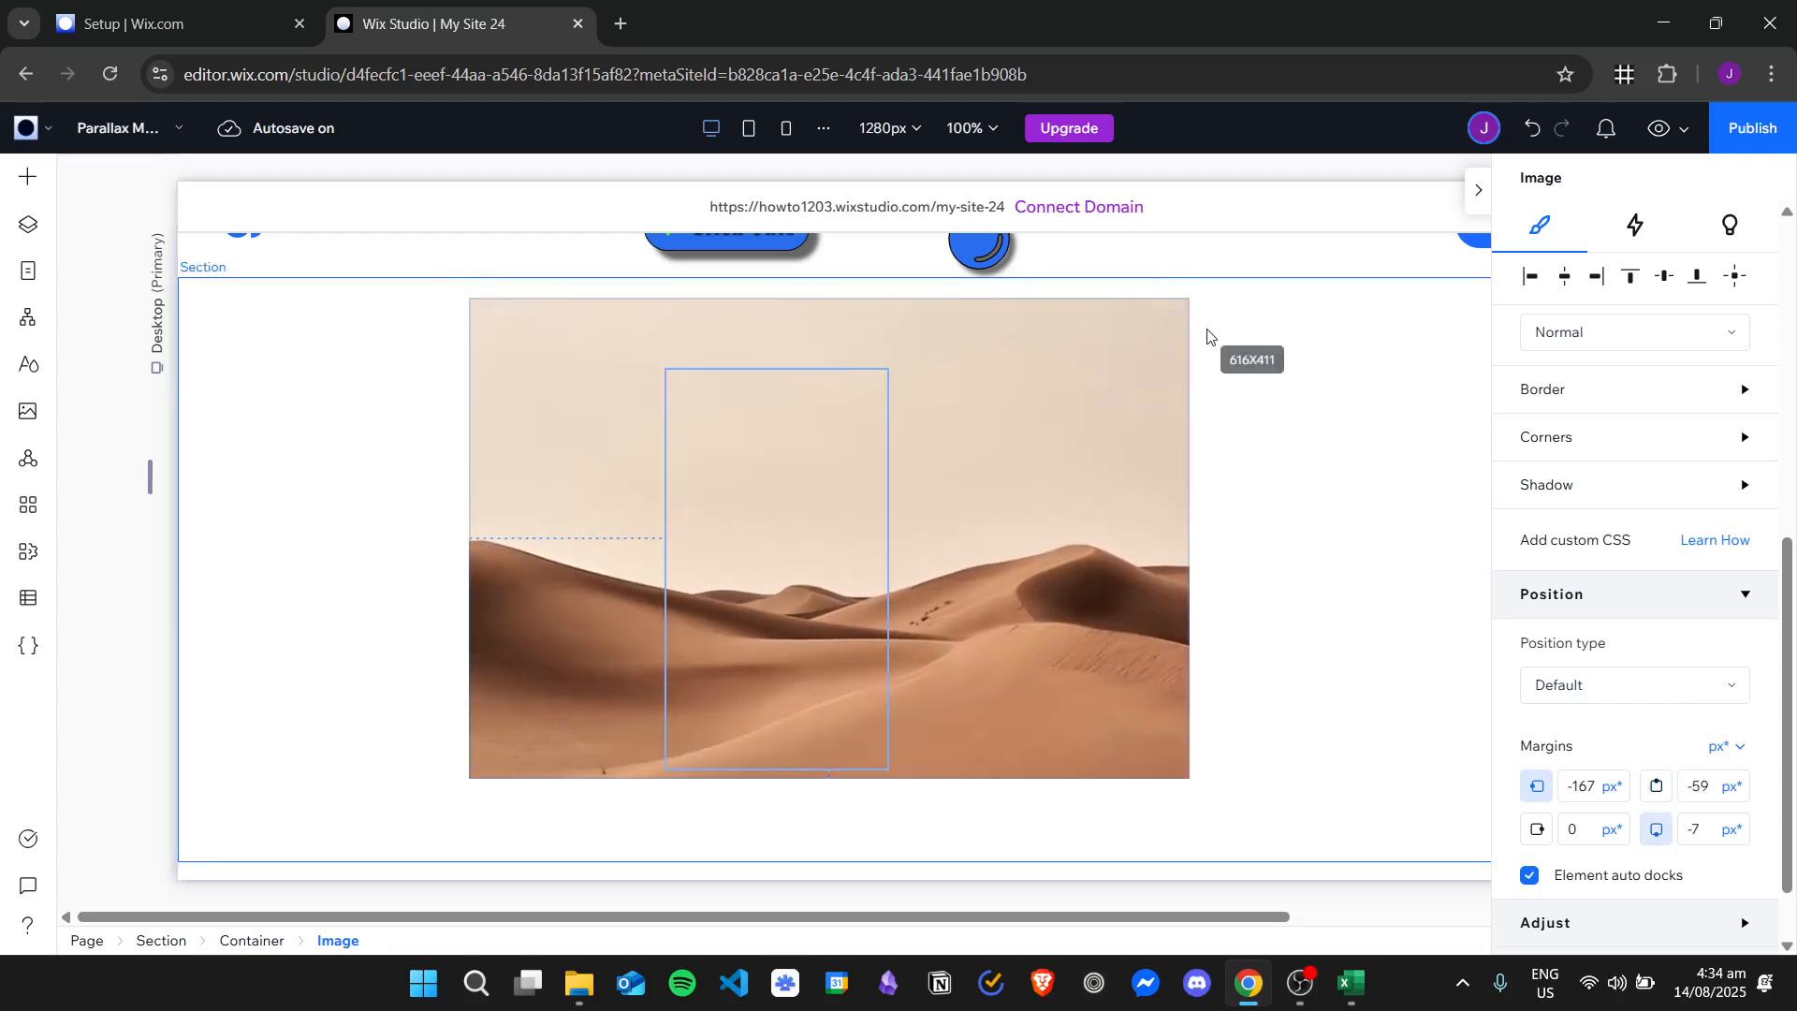
left_click_drag(811, 482, 785, 496)
right_click(784, 496)
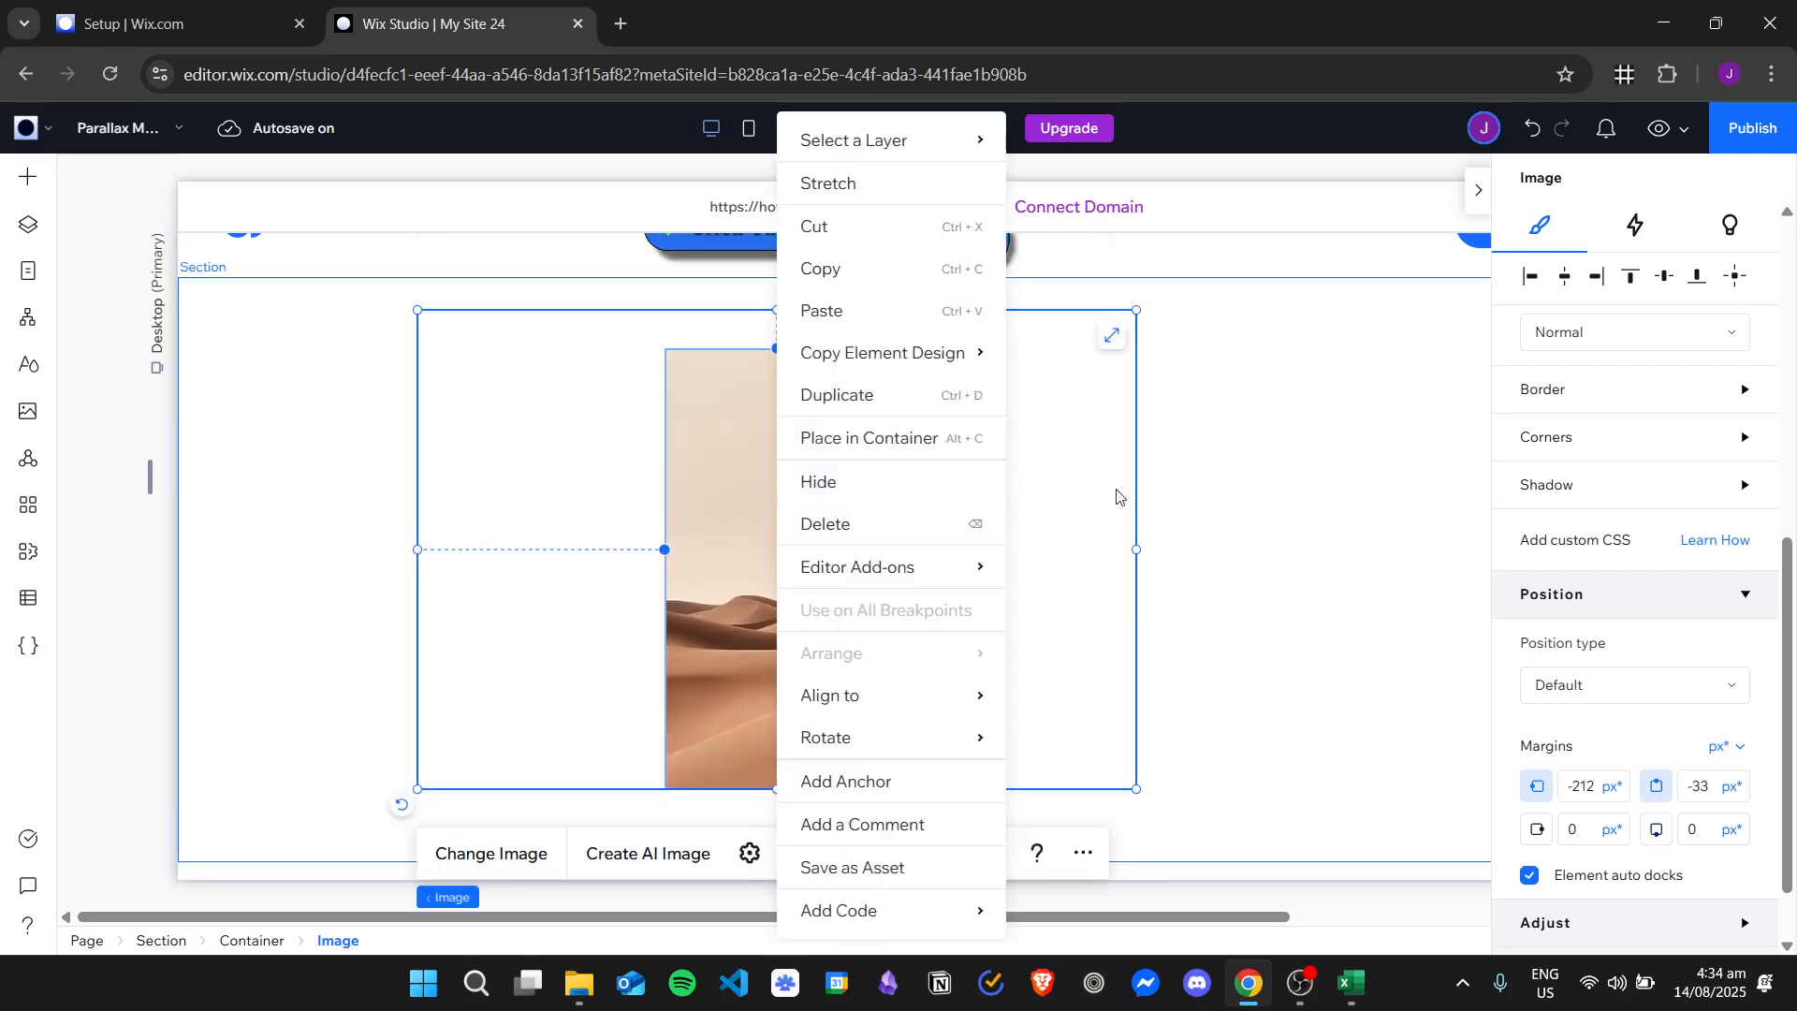
left_click(1365, 522)
- Add the Track mouse effect to the container
left_click(857, 486)
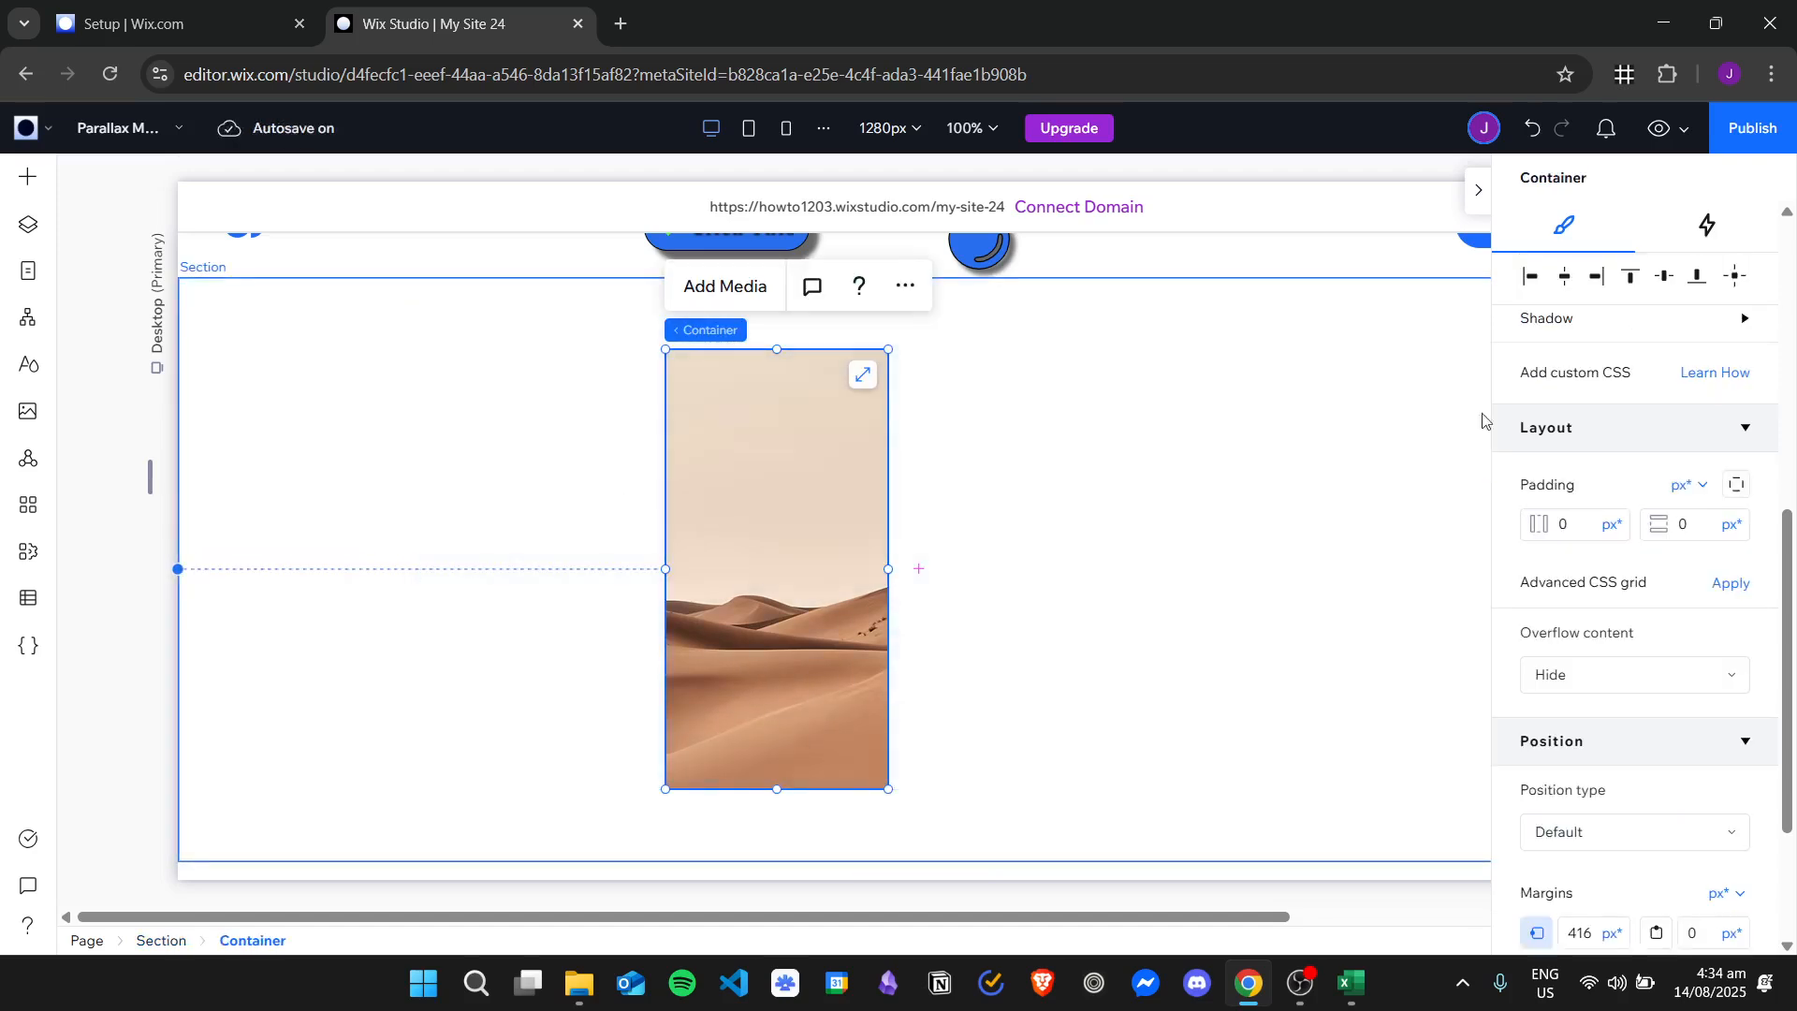
left_click(1707, 223)
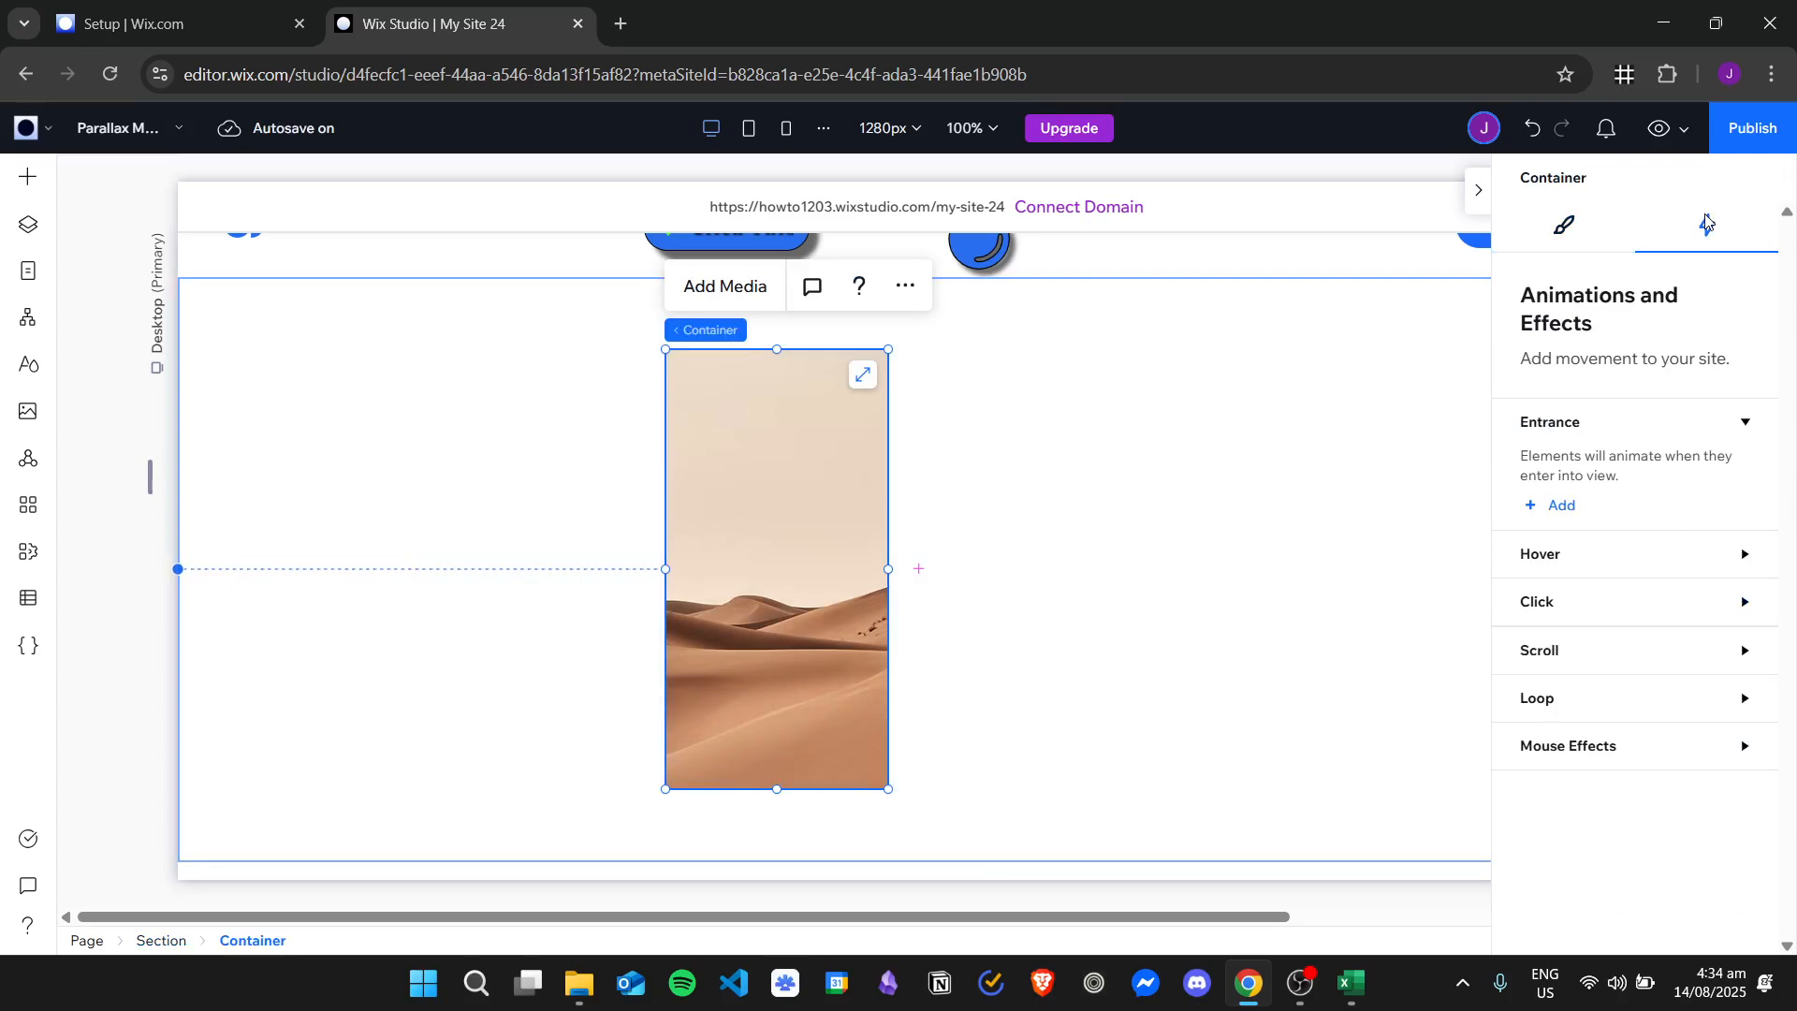
left_click(1630, 754)
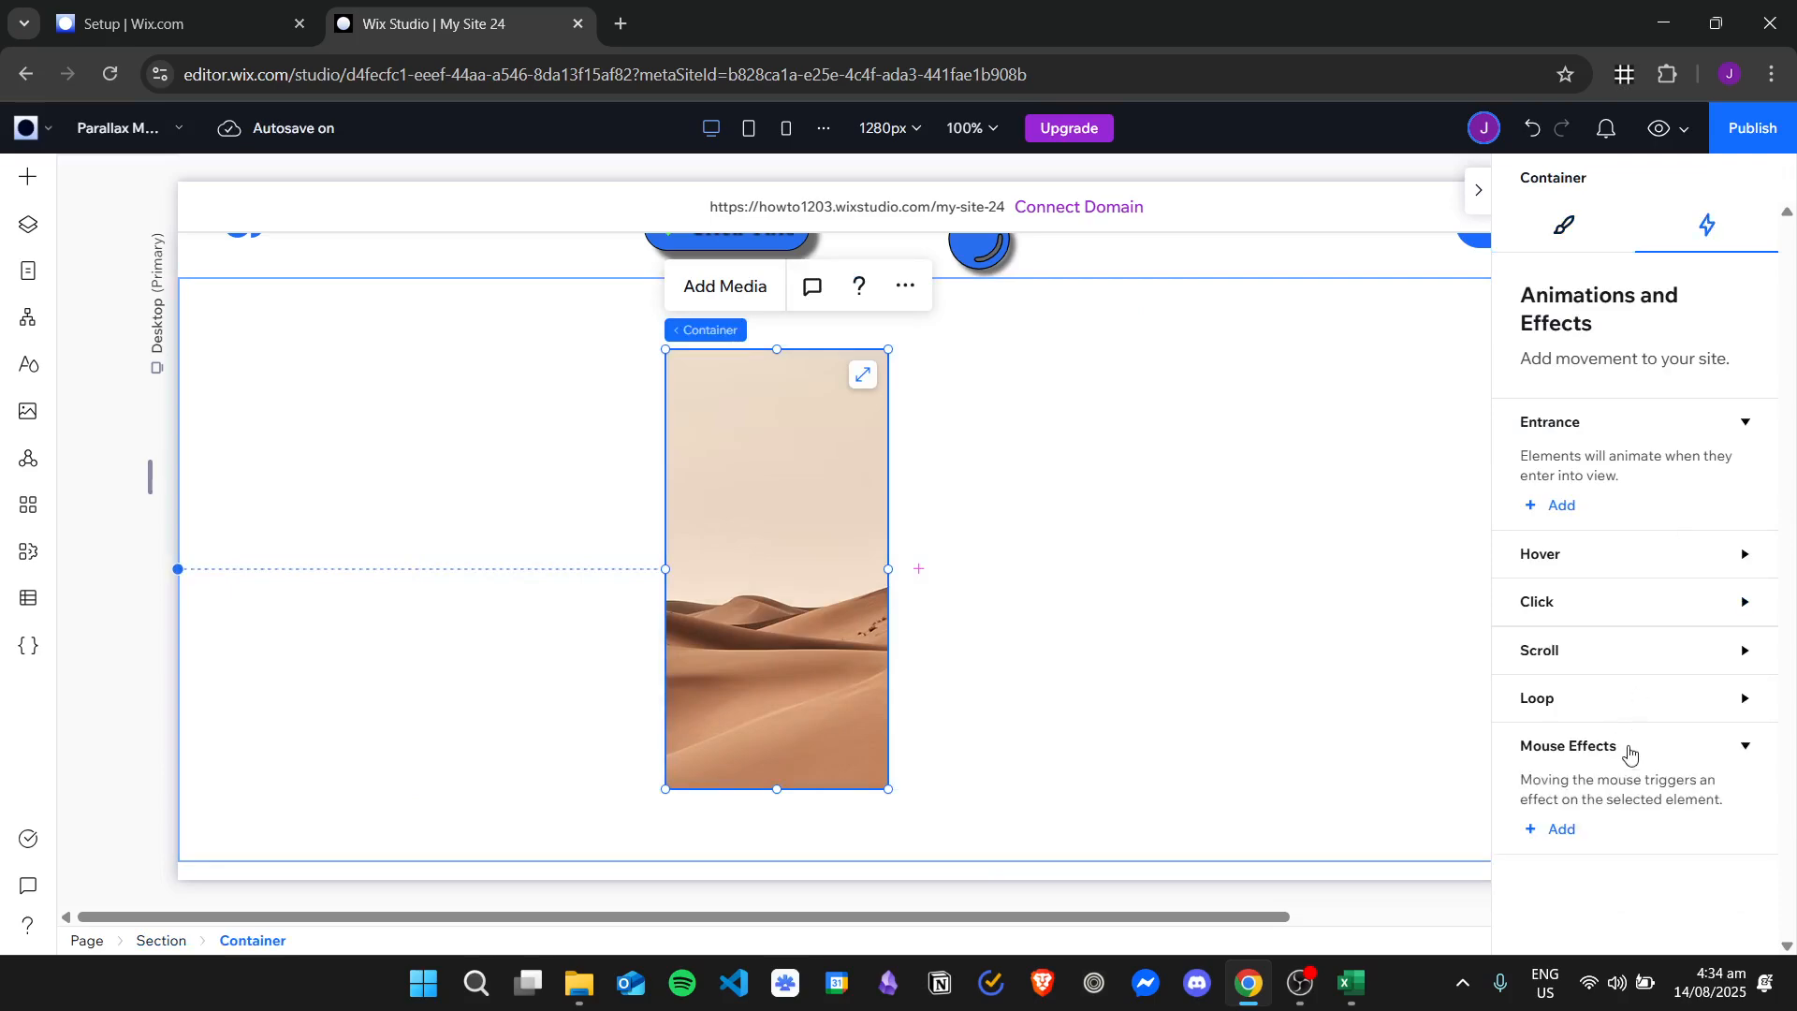
left_click(1562, 830)
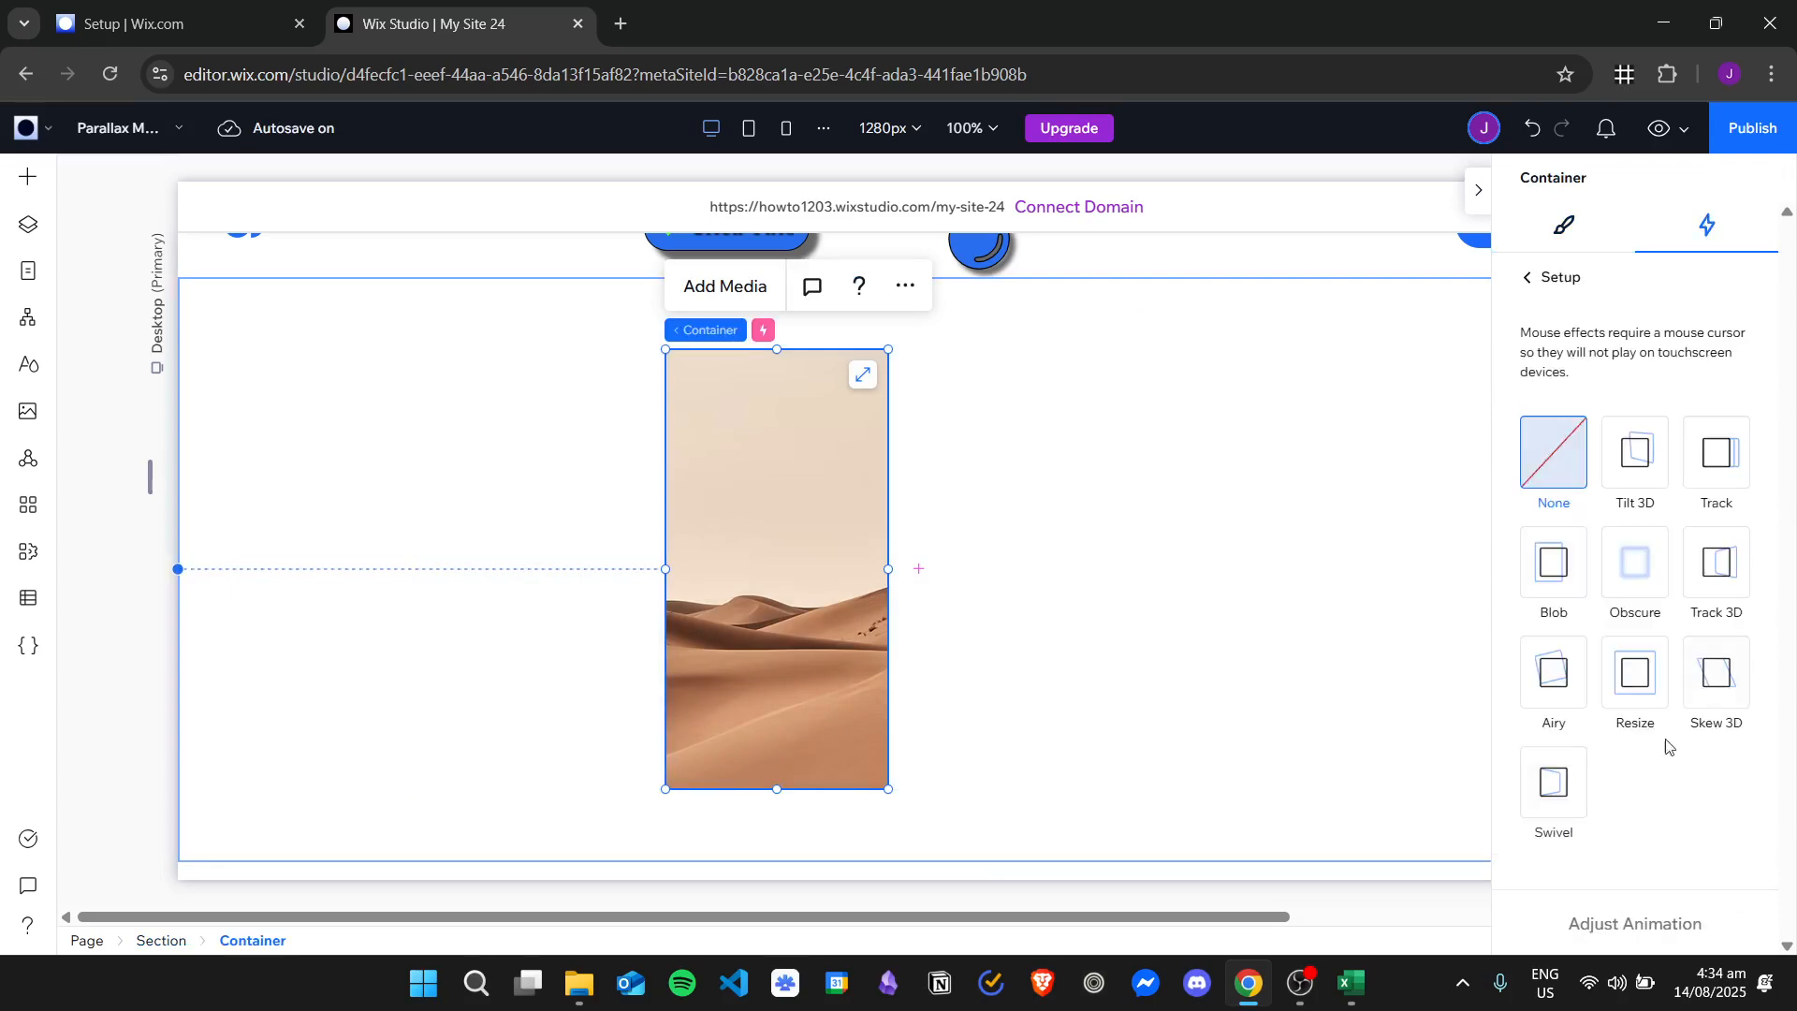
left_click(1731, 454)
- Set the container's Track effect distance to 5 px
left_click(1627, 923)
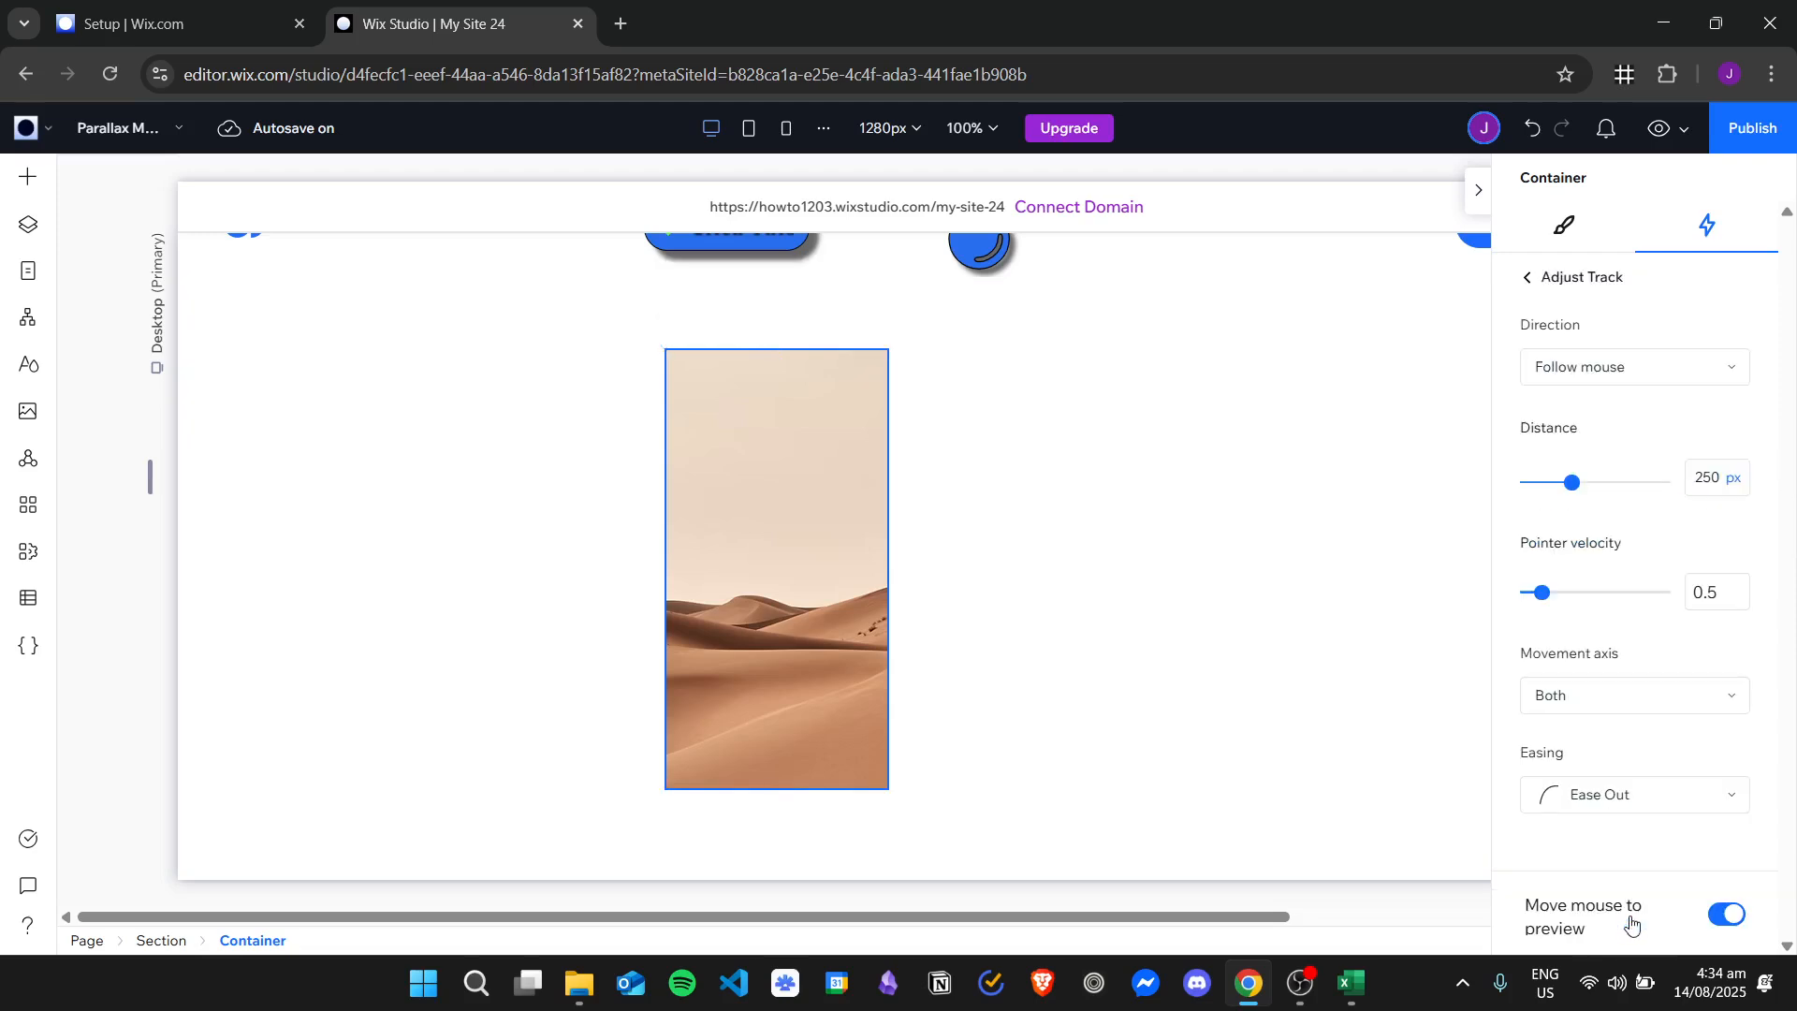
double_click(1707, 479)
type("5")
key("Return")
left_click(1480, 192)
left_click(1507, 556)
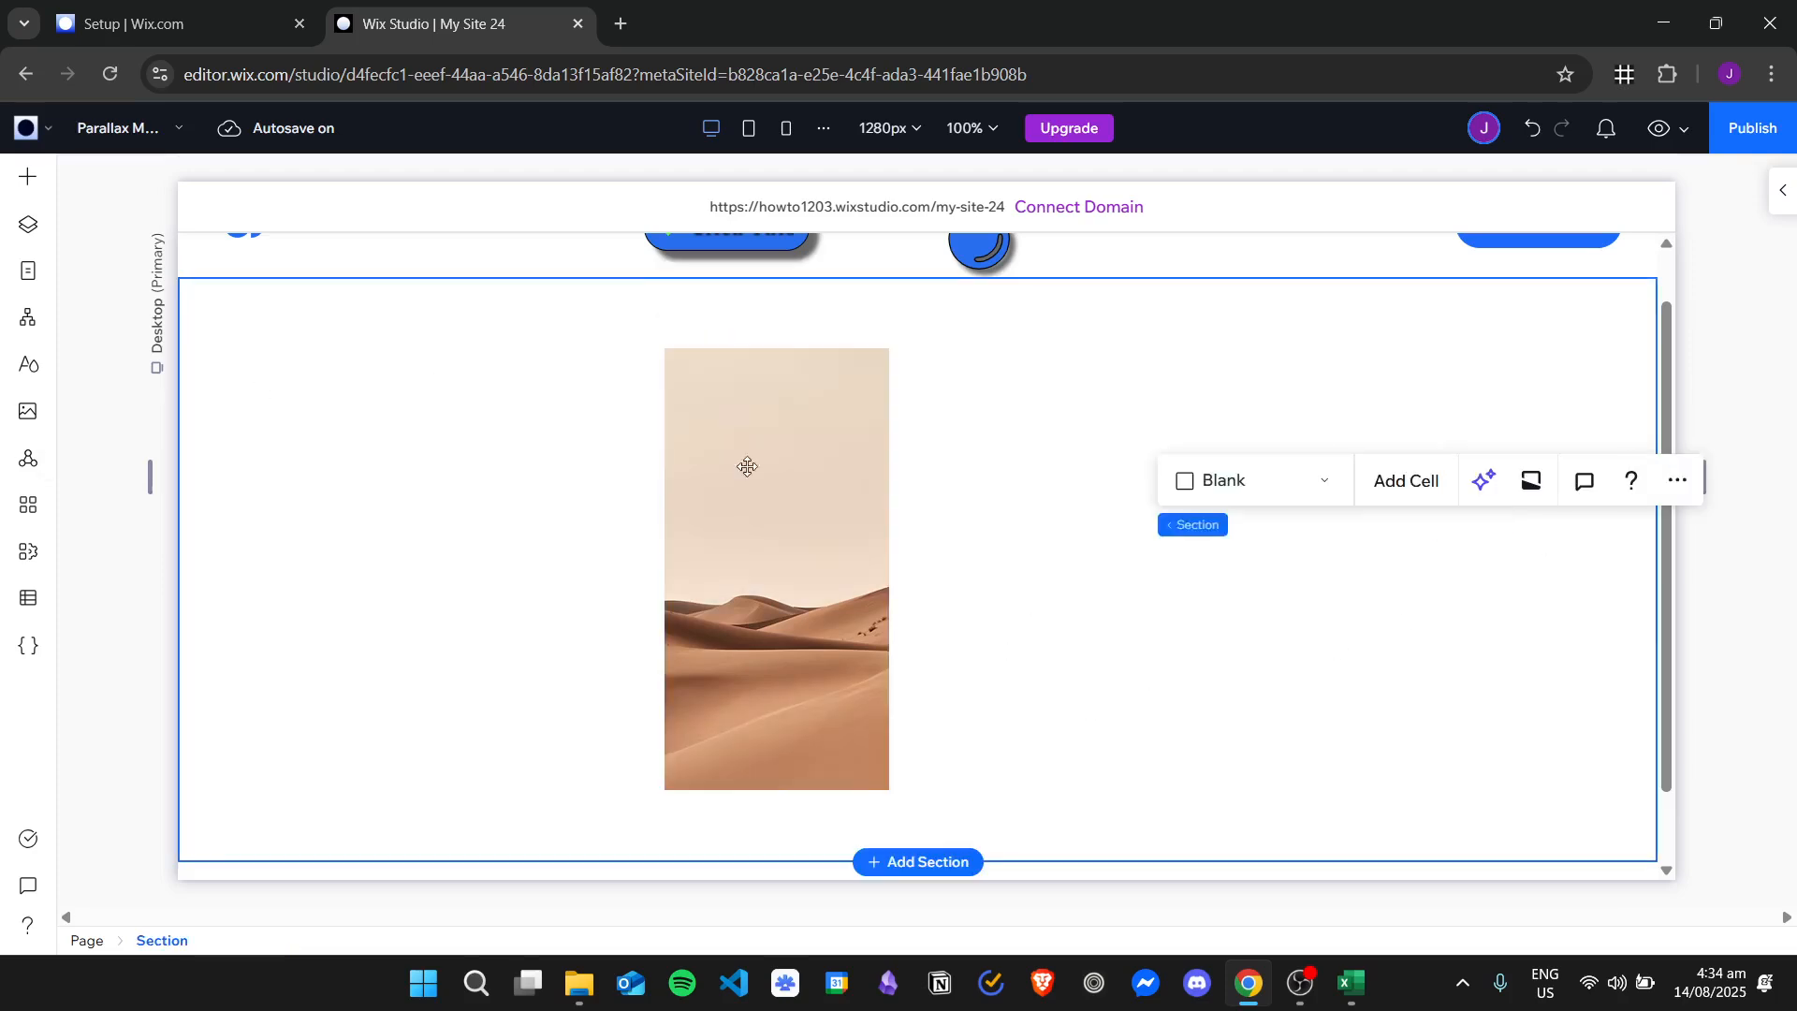
- Duplicate the image container and place the copy to the right of the original, aligned with its top edge
left_click(30, 229)
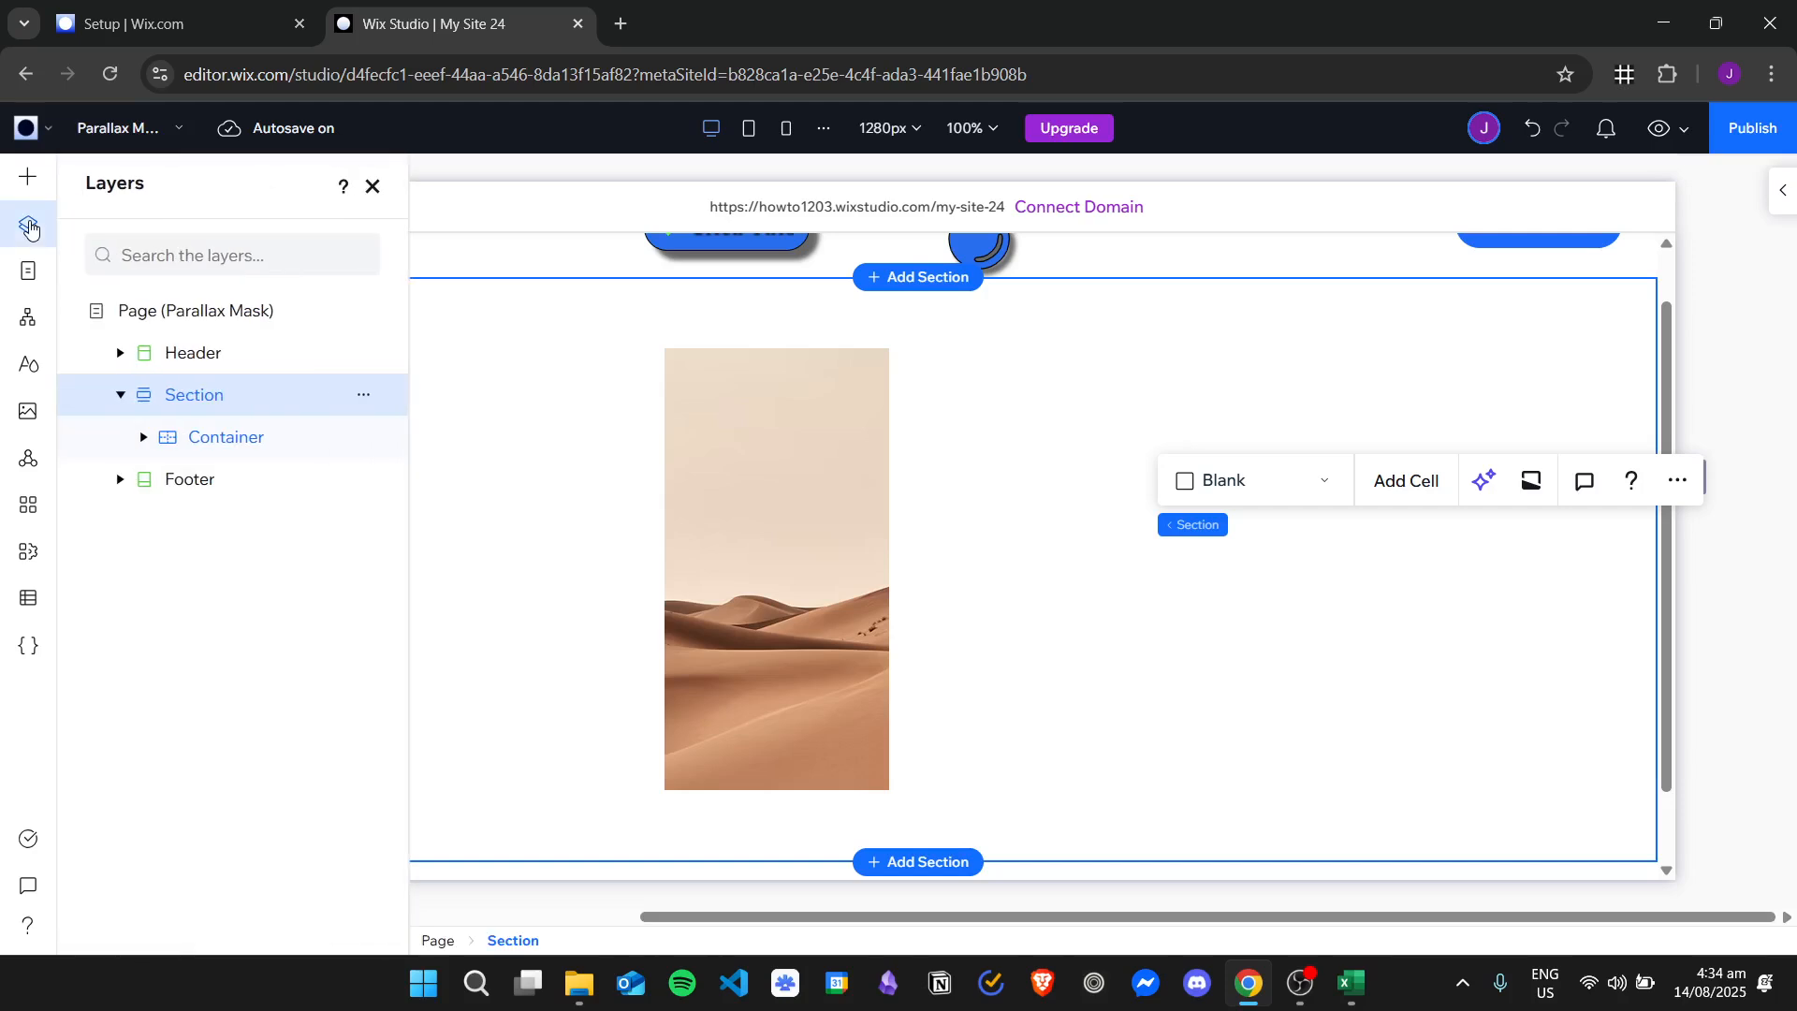
left_click(261, 449)
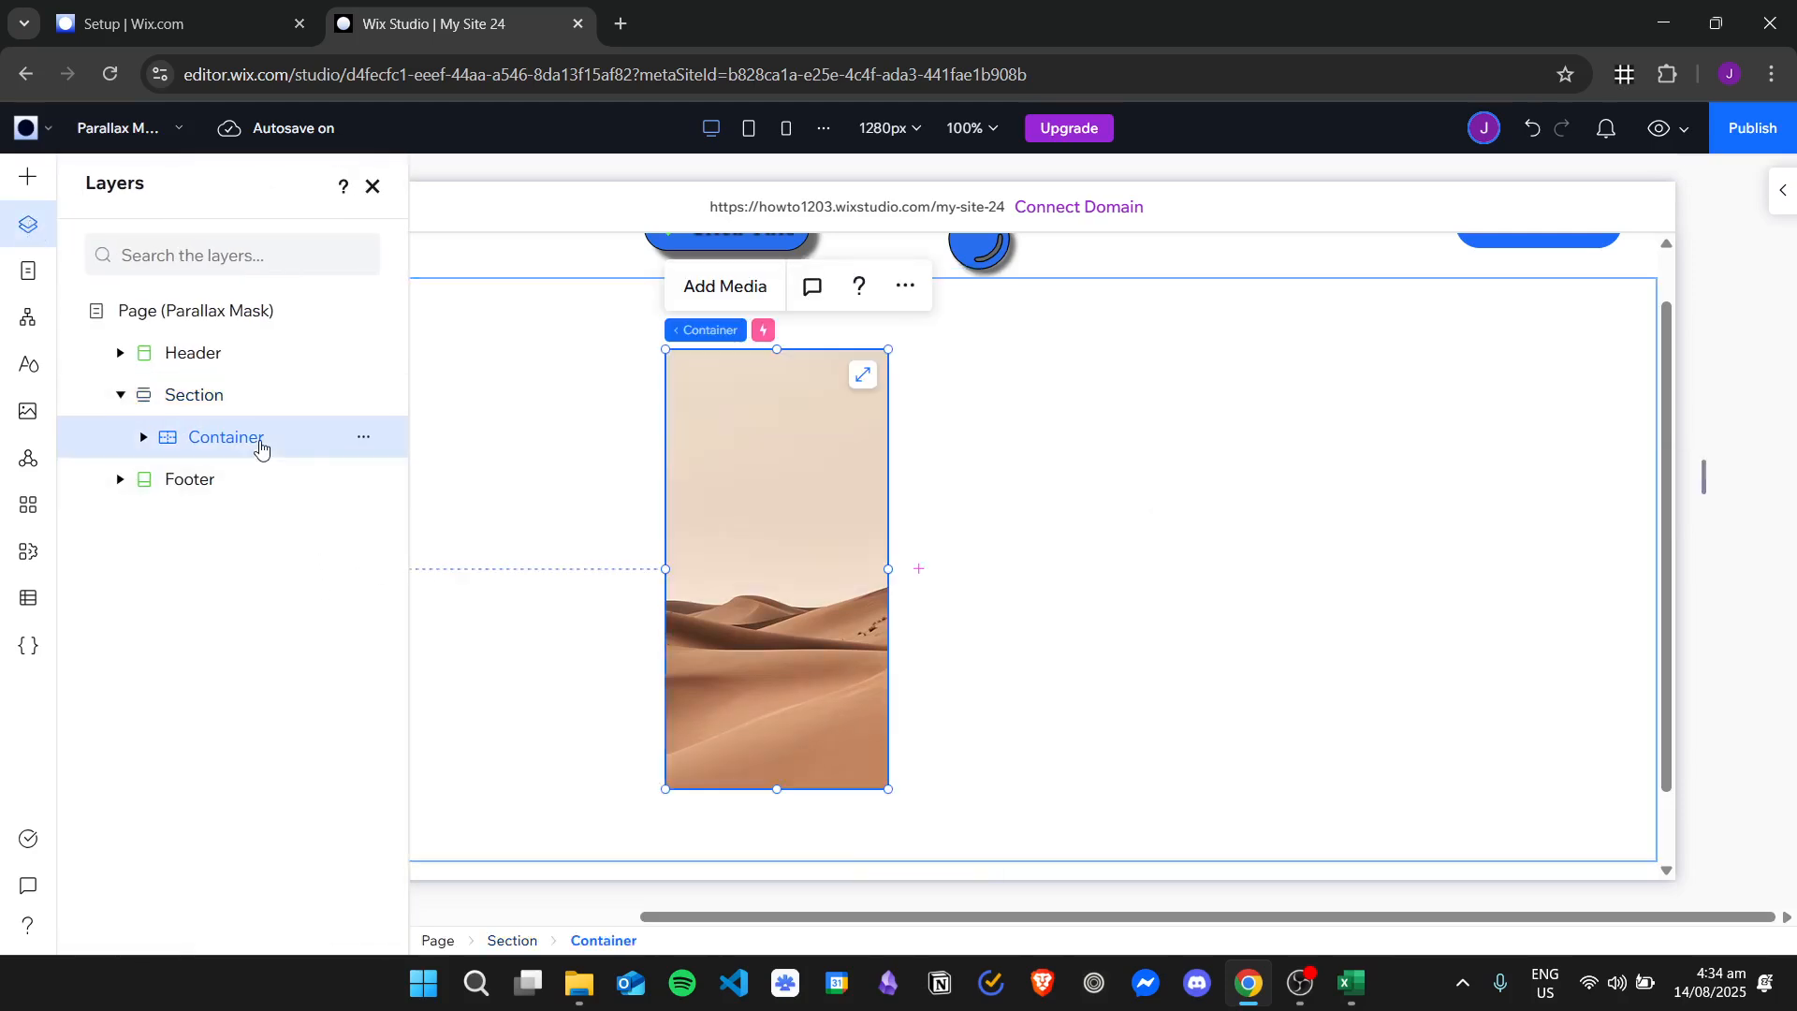
left_click(363, 439)
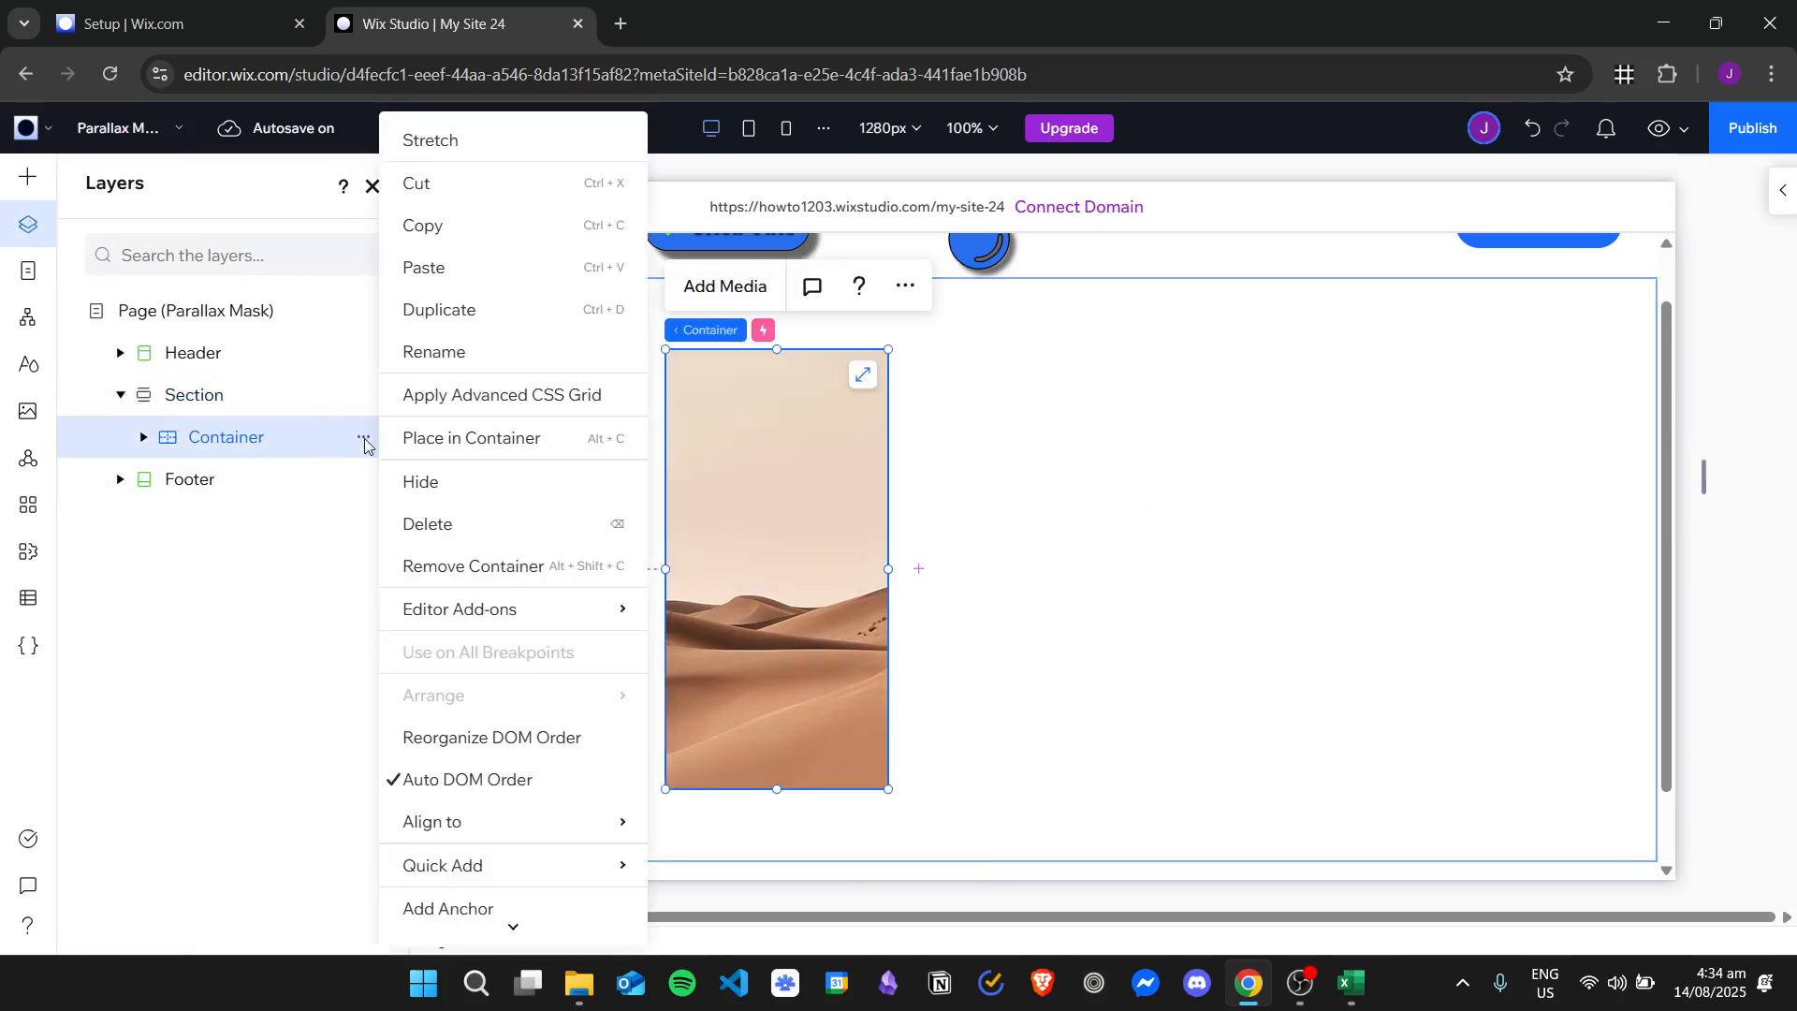
left_click(477, 379)
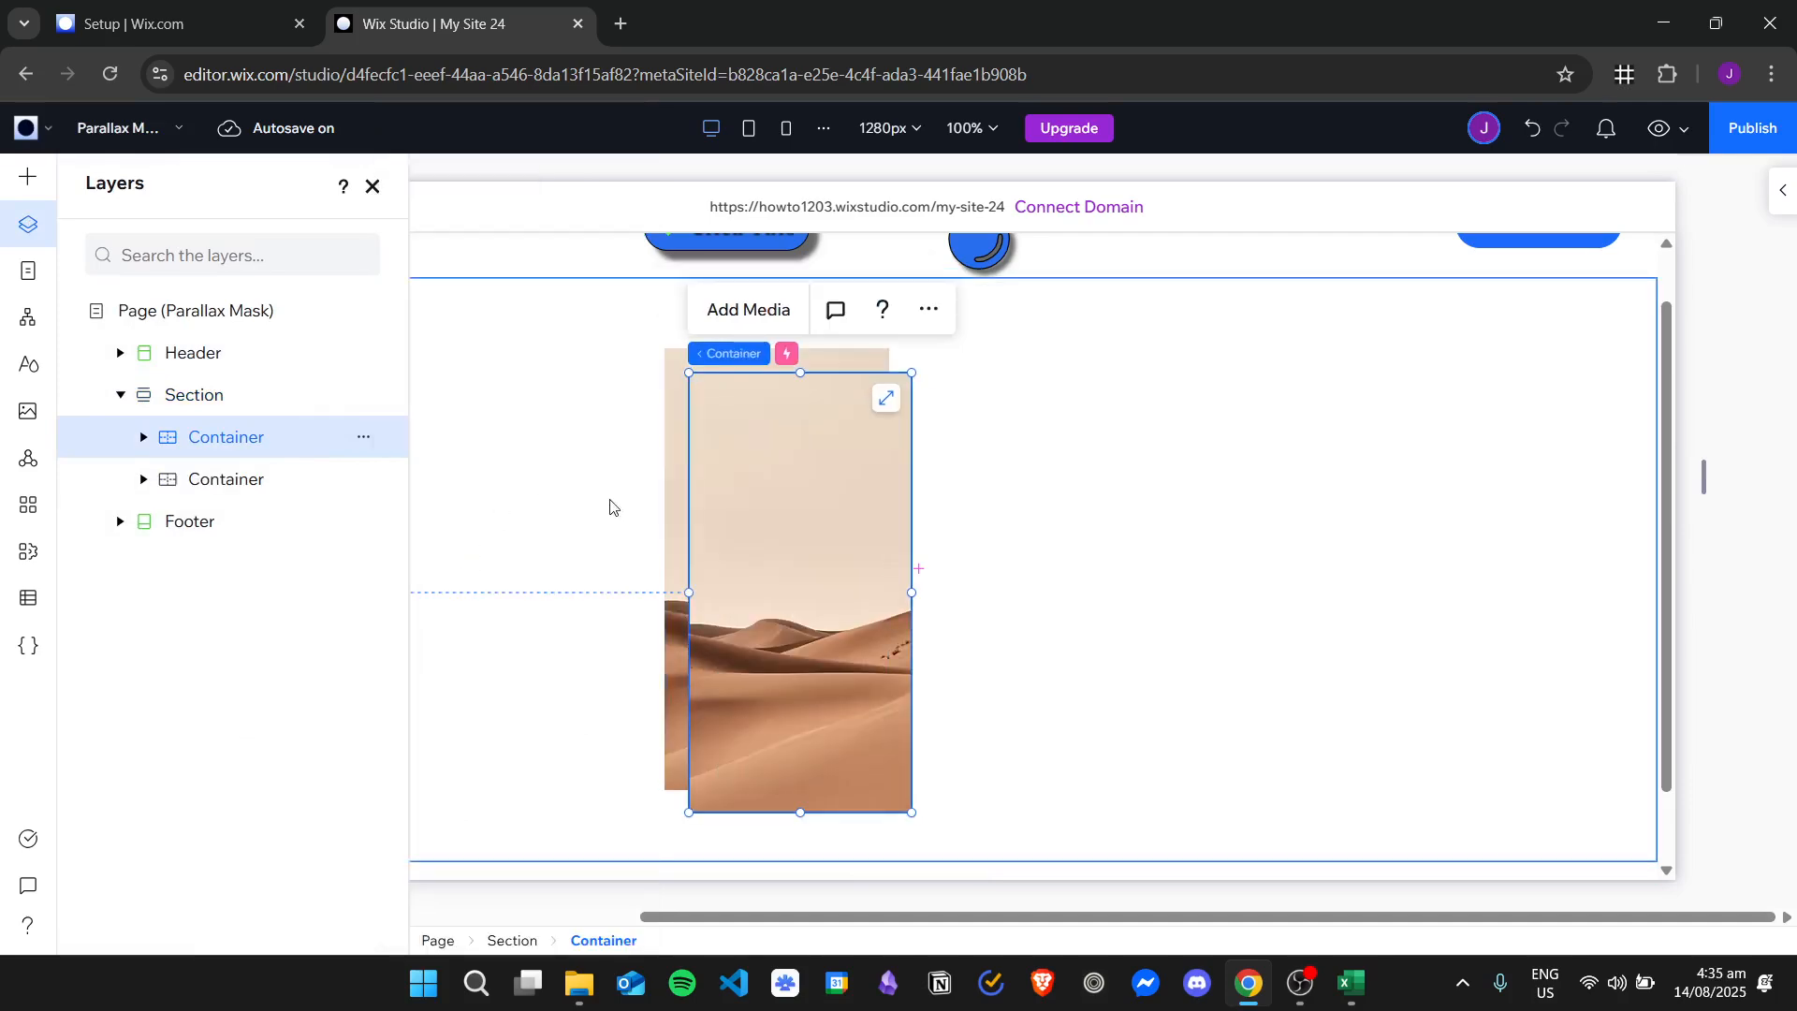
left_click_drag(803, 511, 1137, 490)
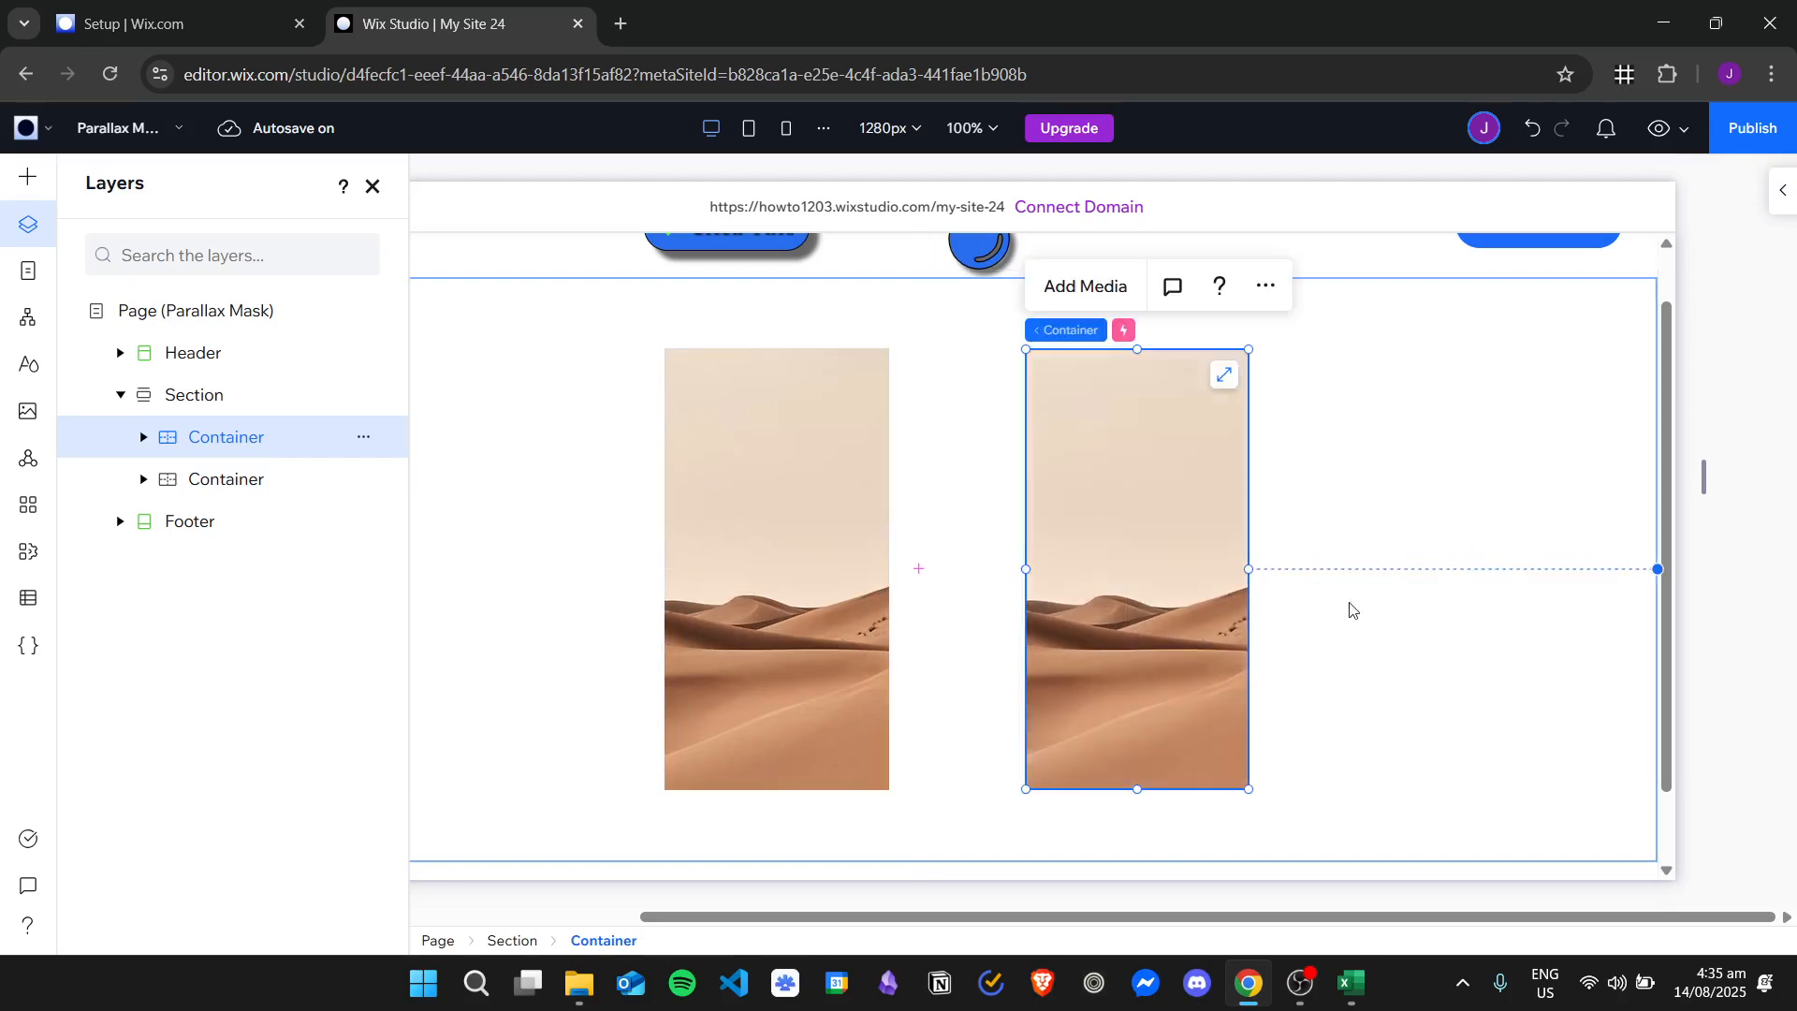
- Extend the section downward to a height of about 709 px
scroll(1311, 613, "down", 1)
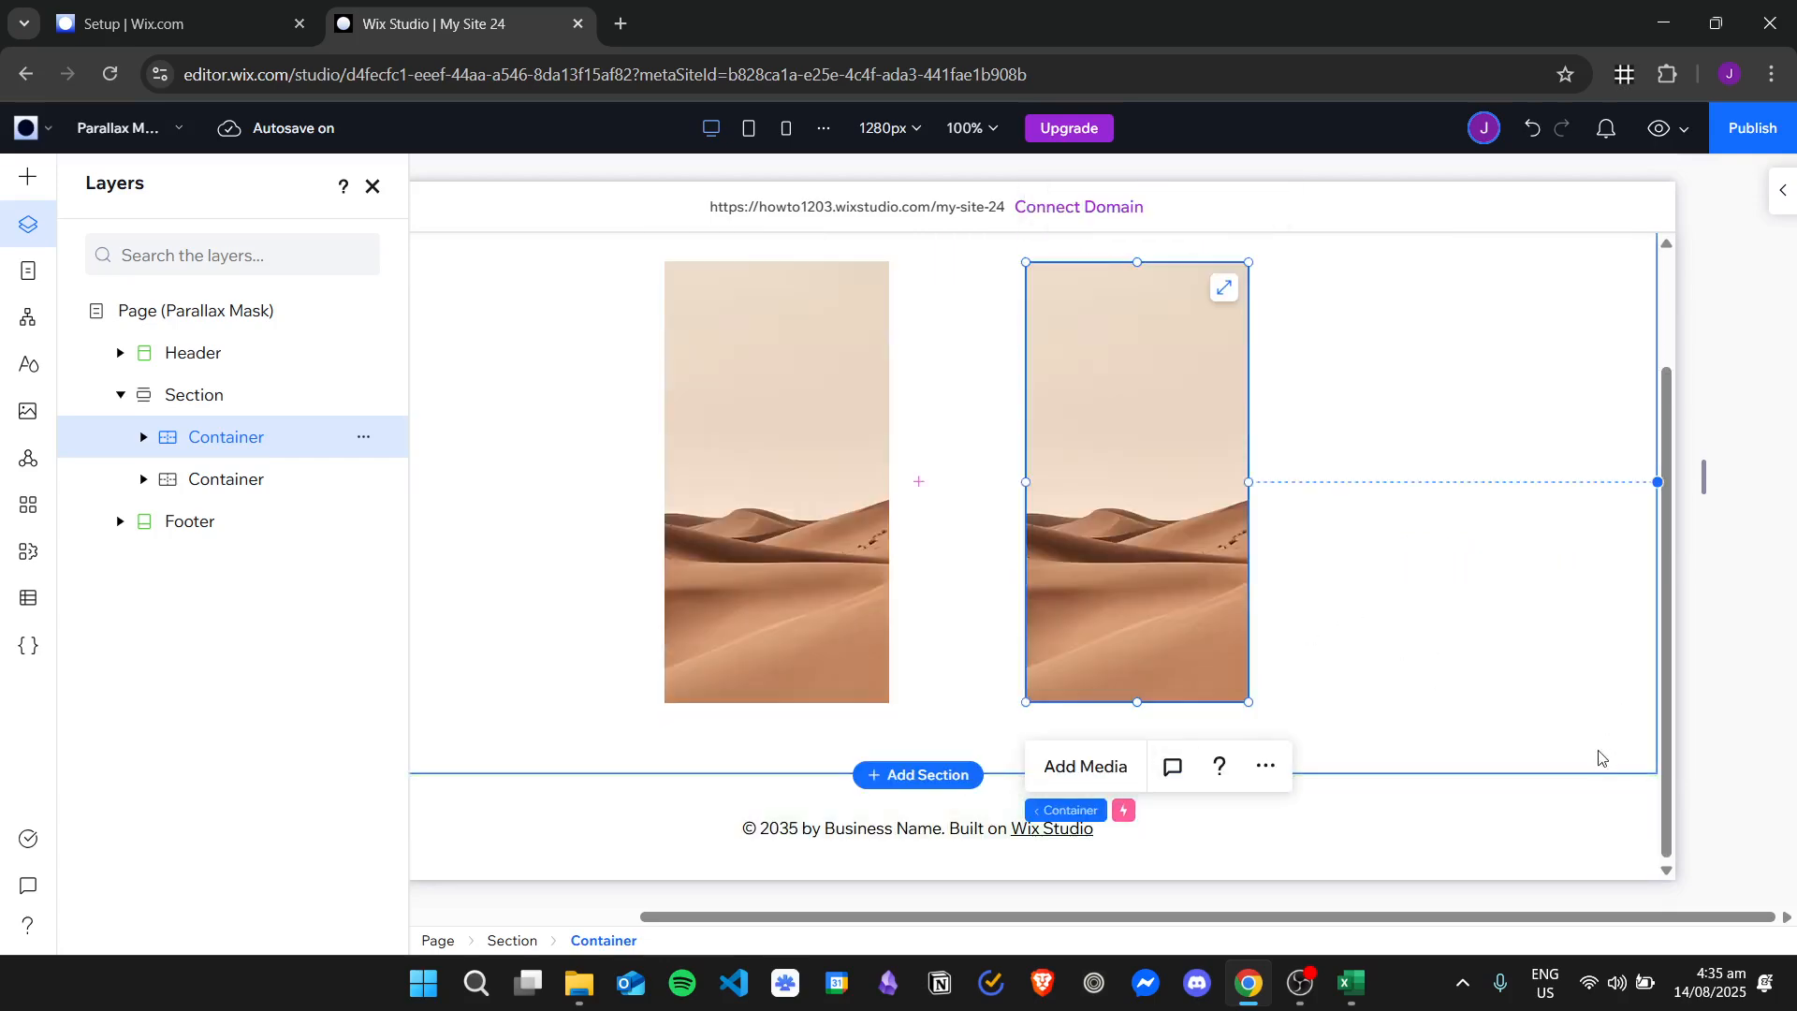
left_click_drag(1581, 774, 1556, 873)
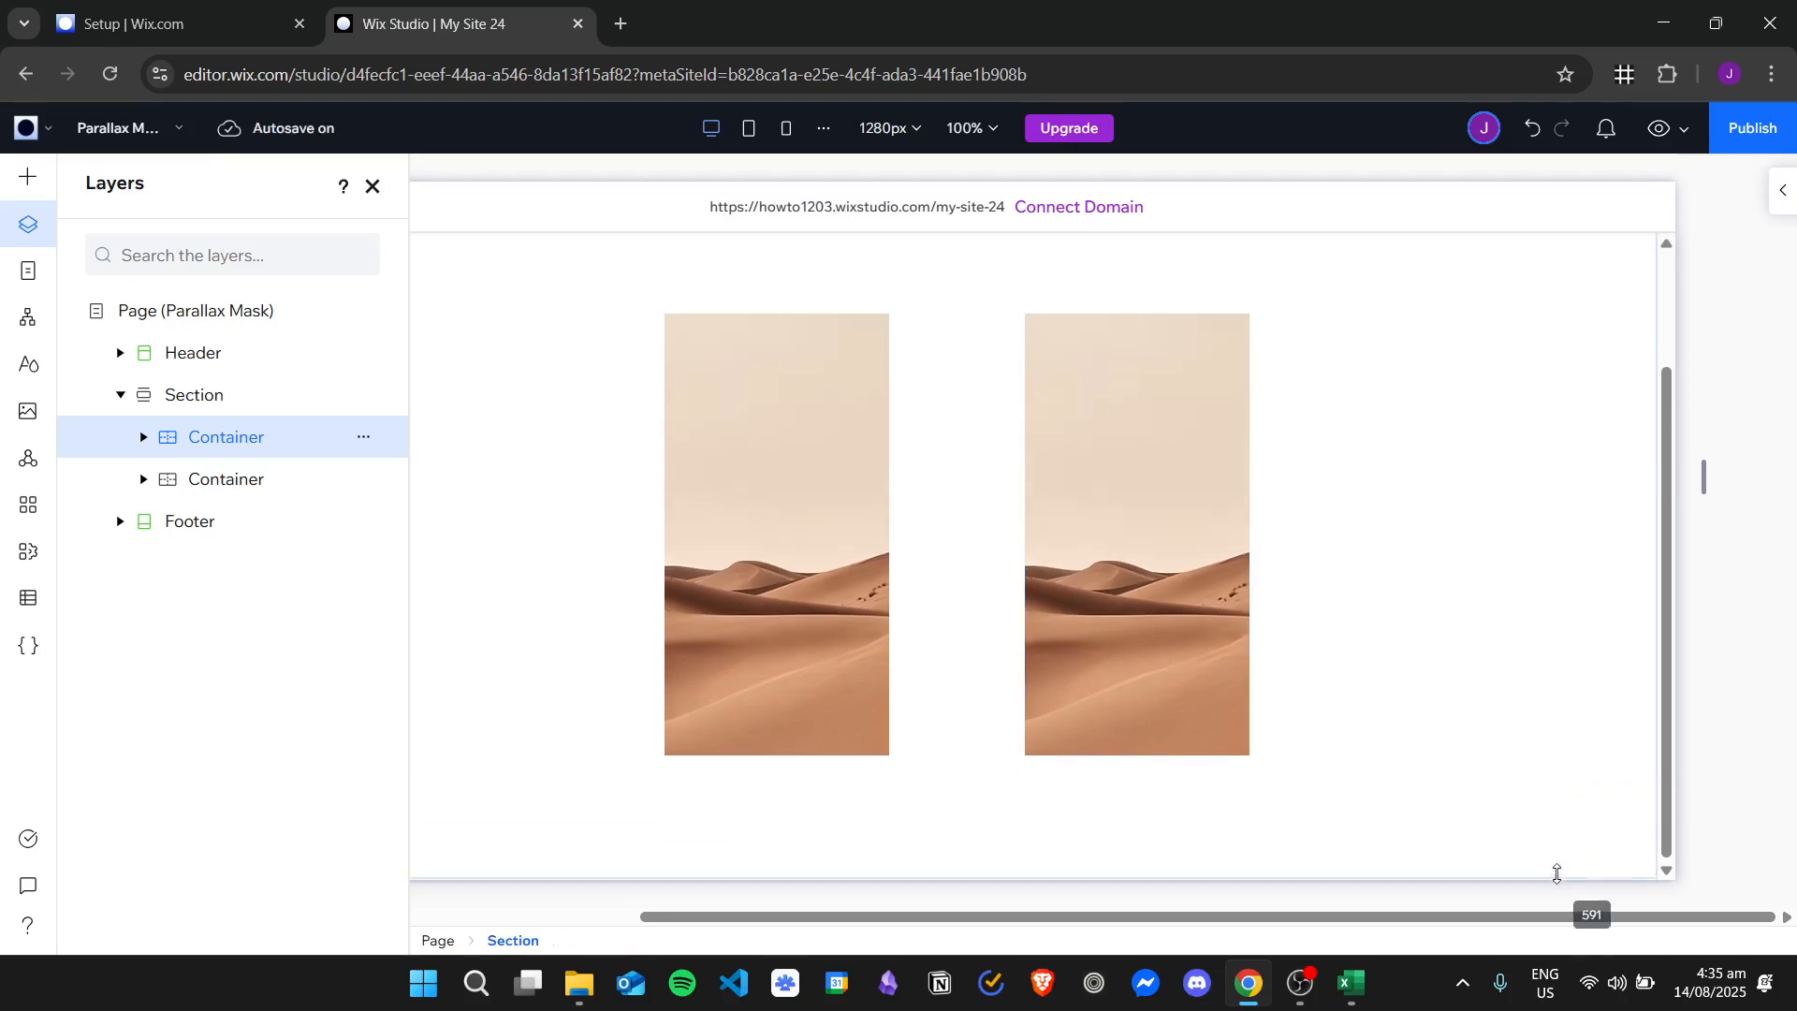
left_click(1436, 502)
scroll(1404, 656, "down", 1)
left_click_drag(1376, 774, 1386, 913)
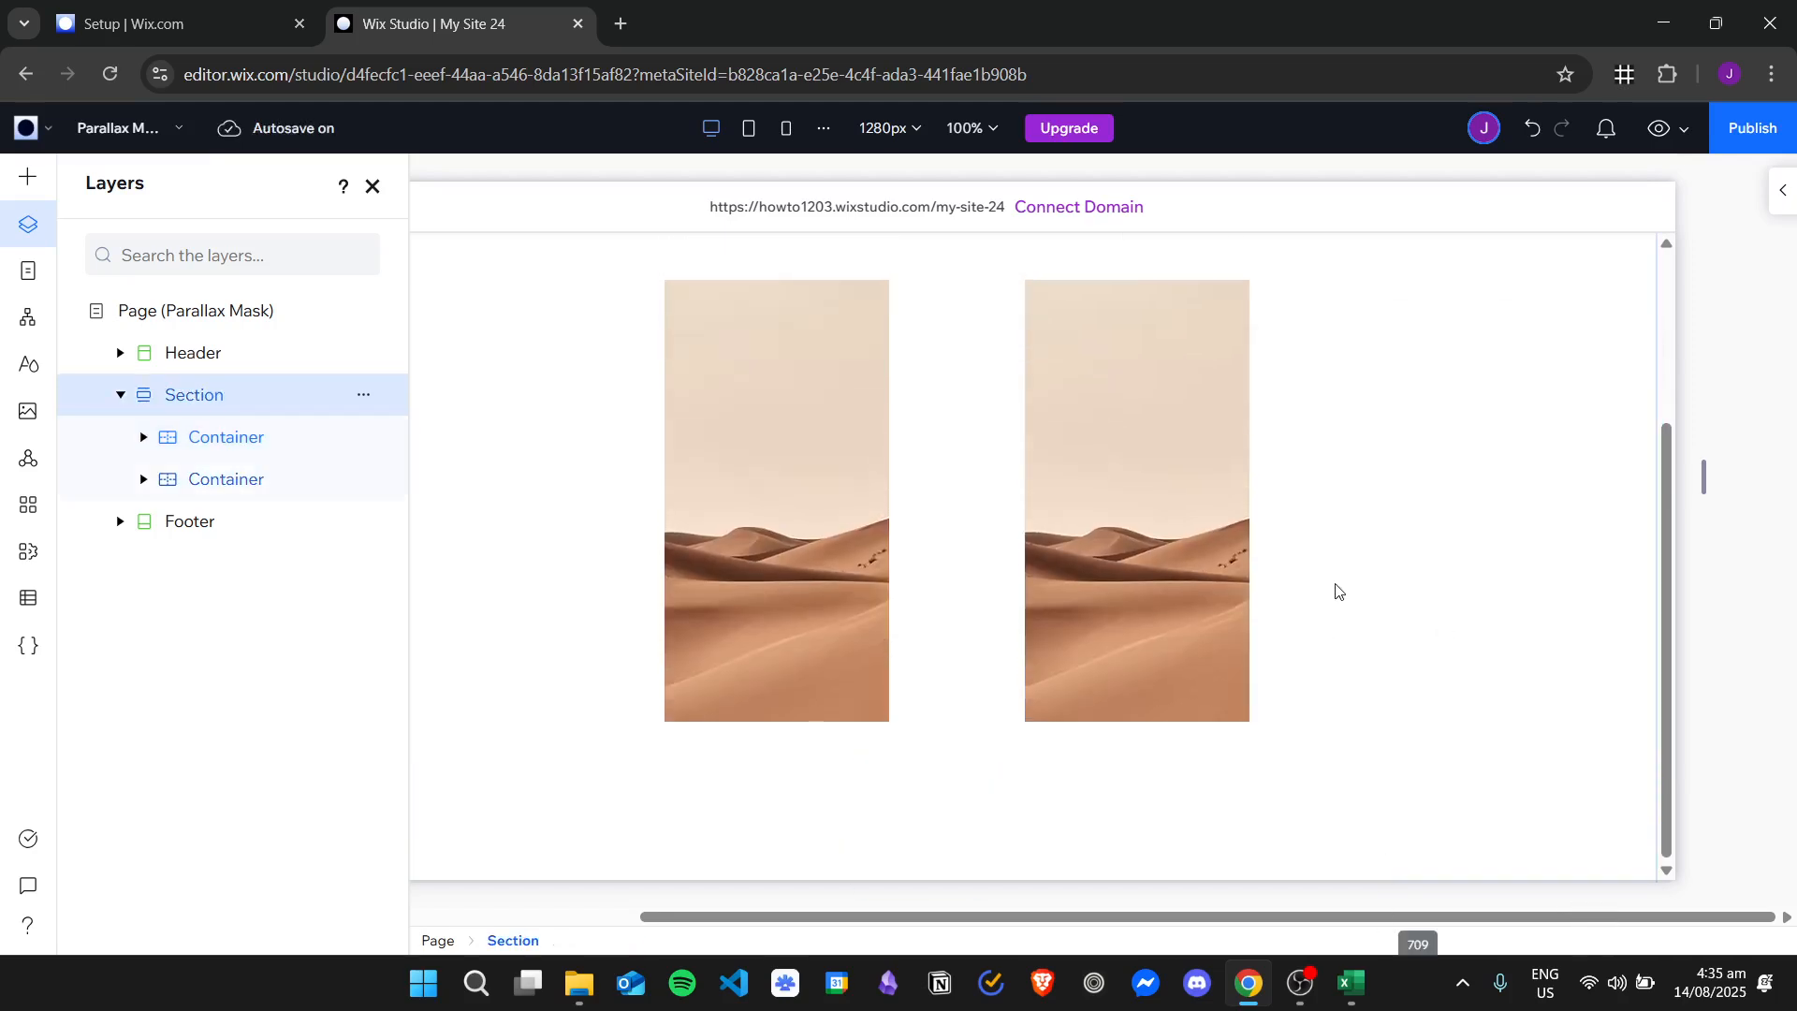
scroll(1344, 599, "up", 3)
scroll(1344, 595, "down", 3)
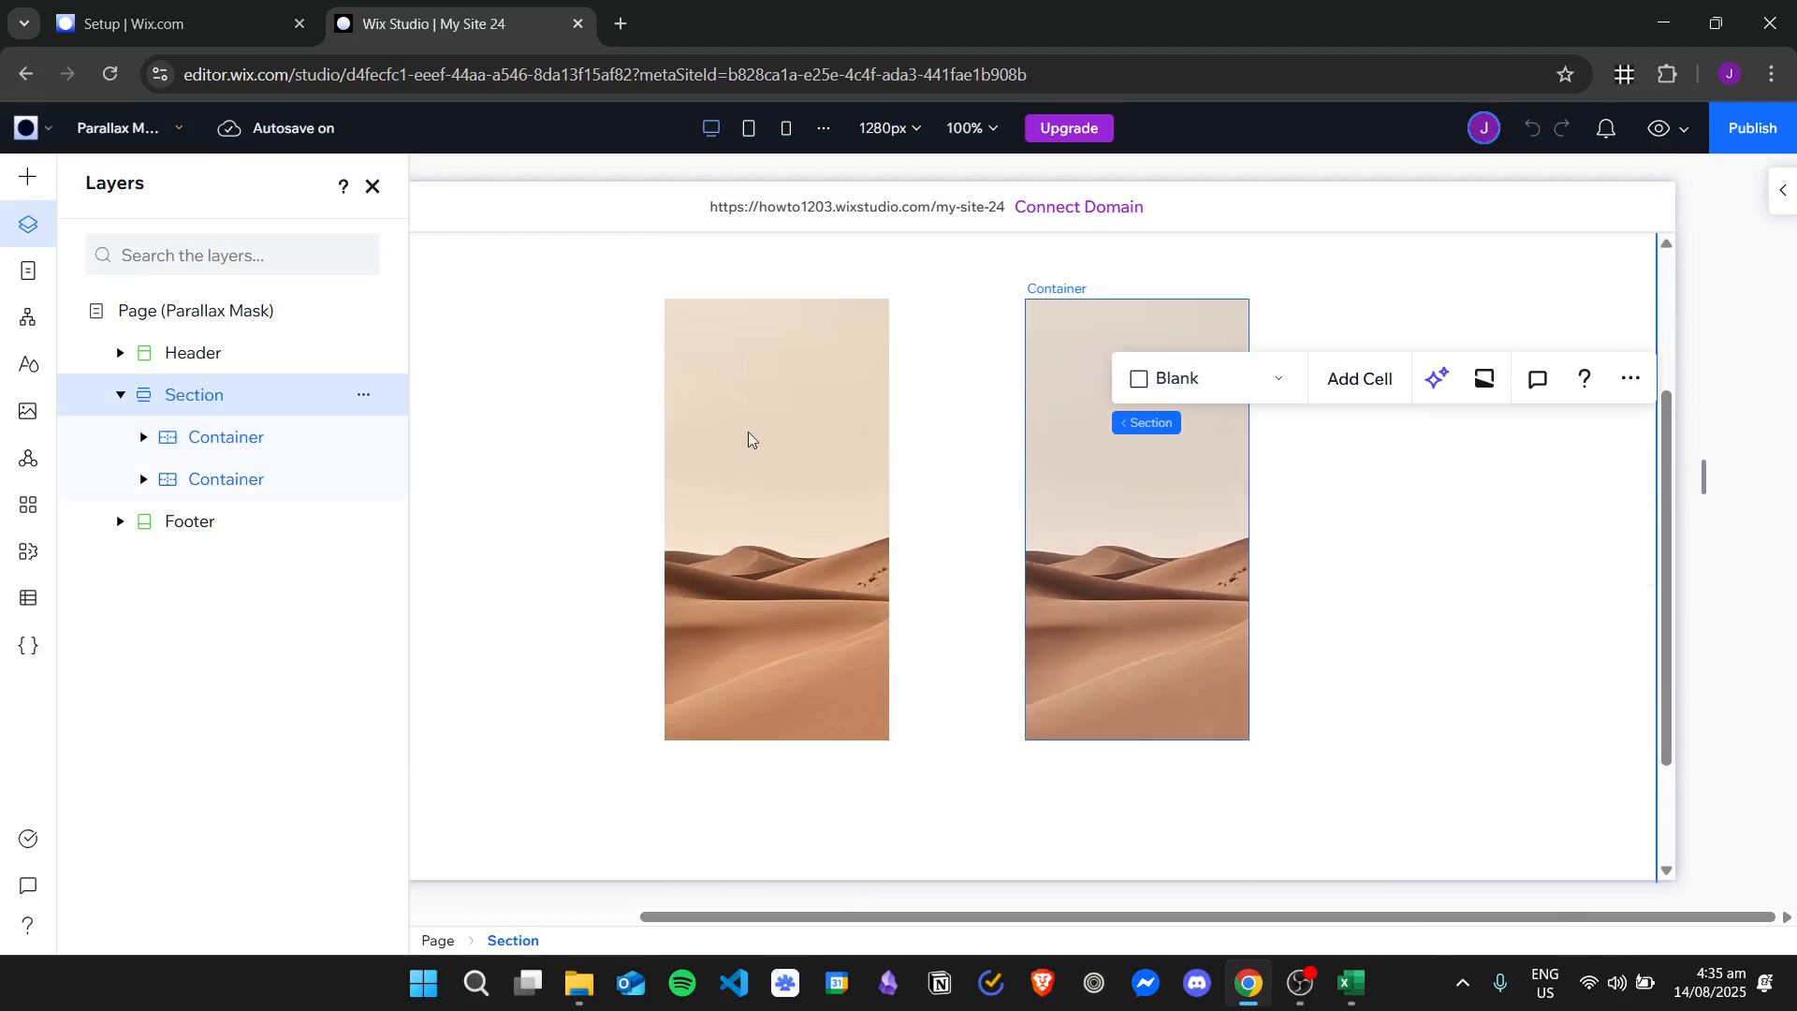
- Duplicate the second image container and place the copy near the section's right edge, level with the other two
left_click(356, 447)
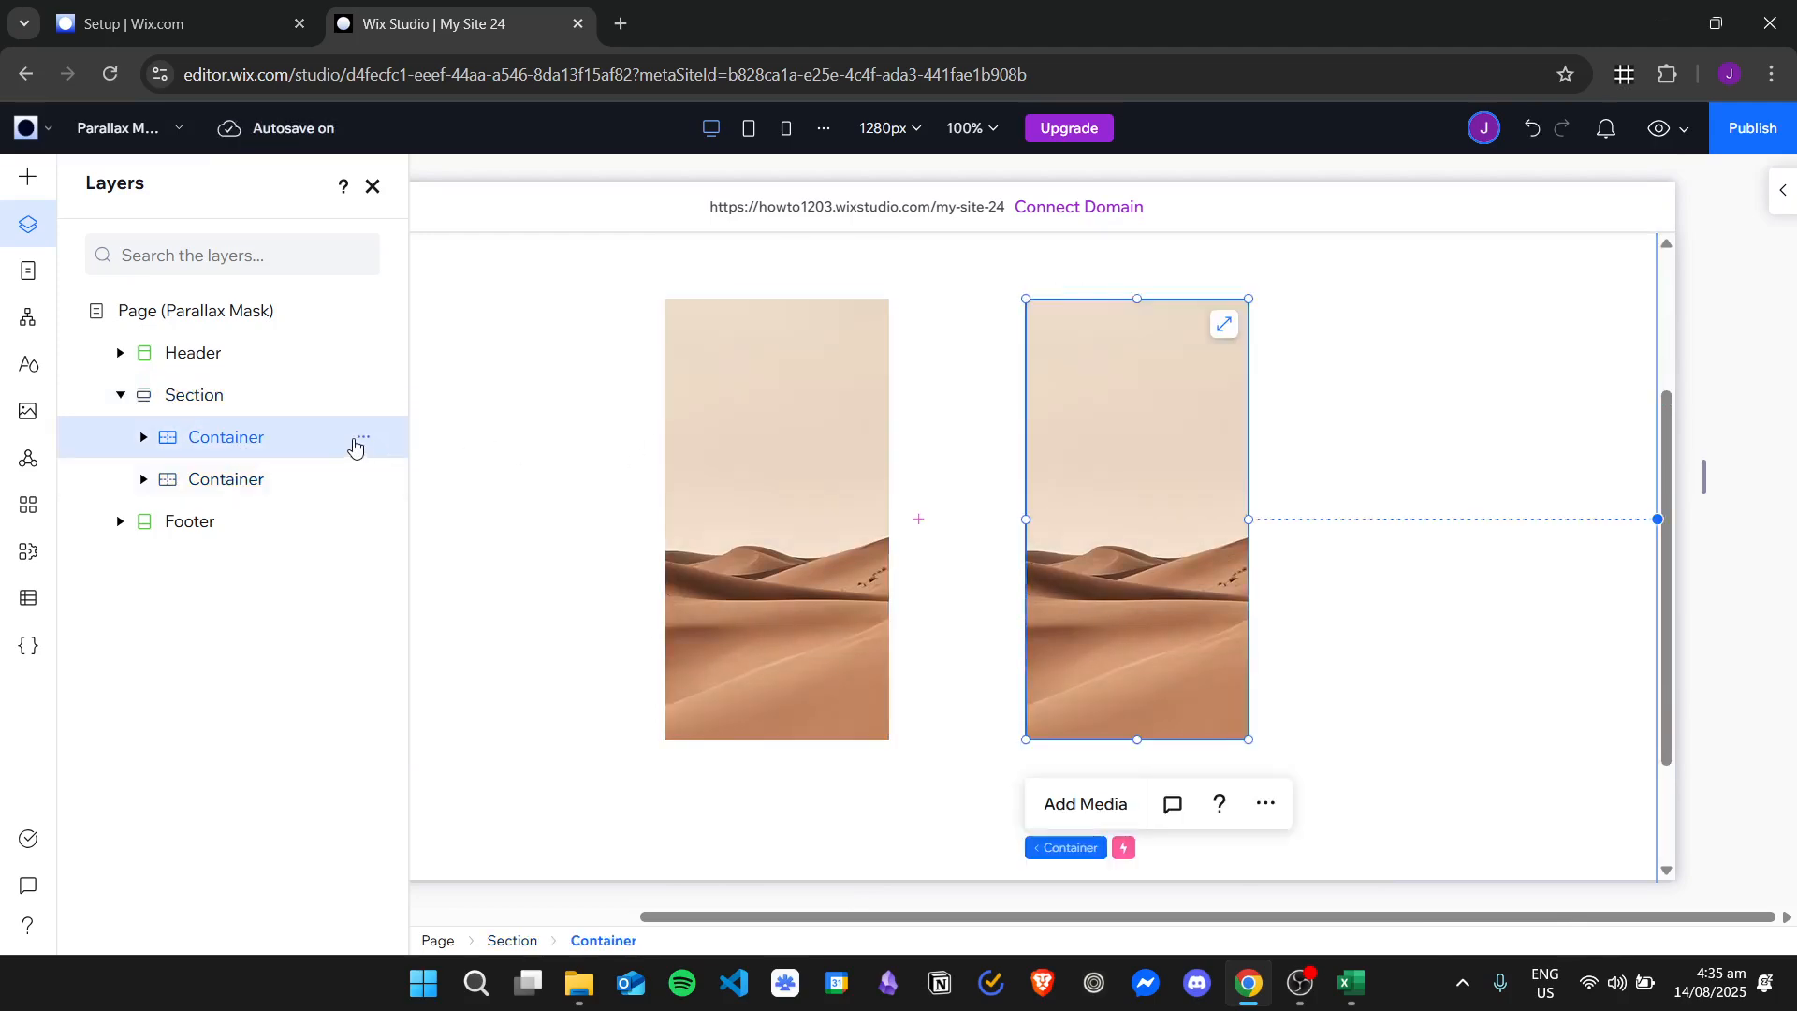
left_click(359, 442)
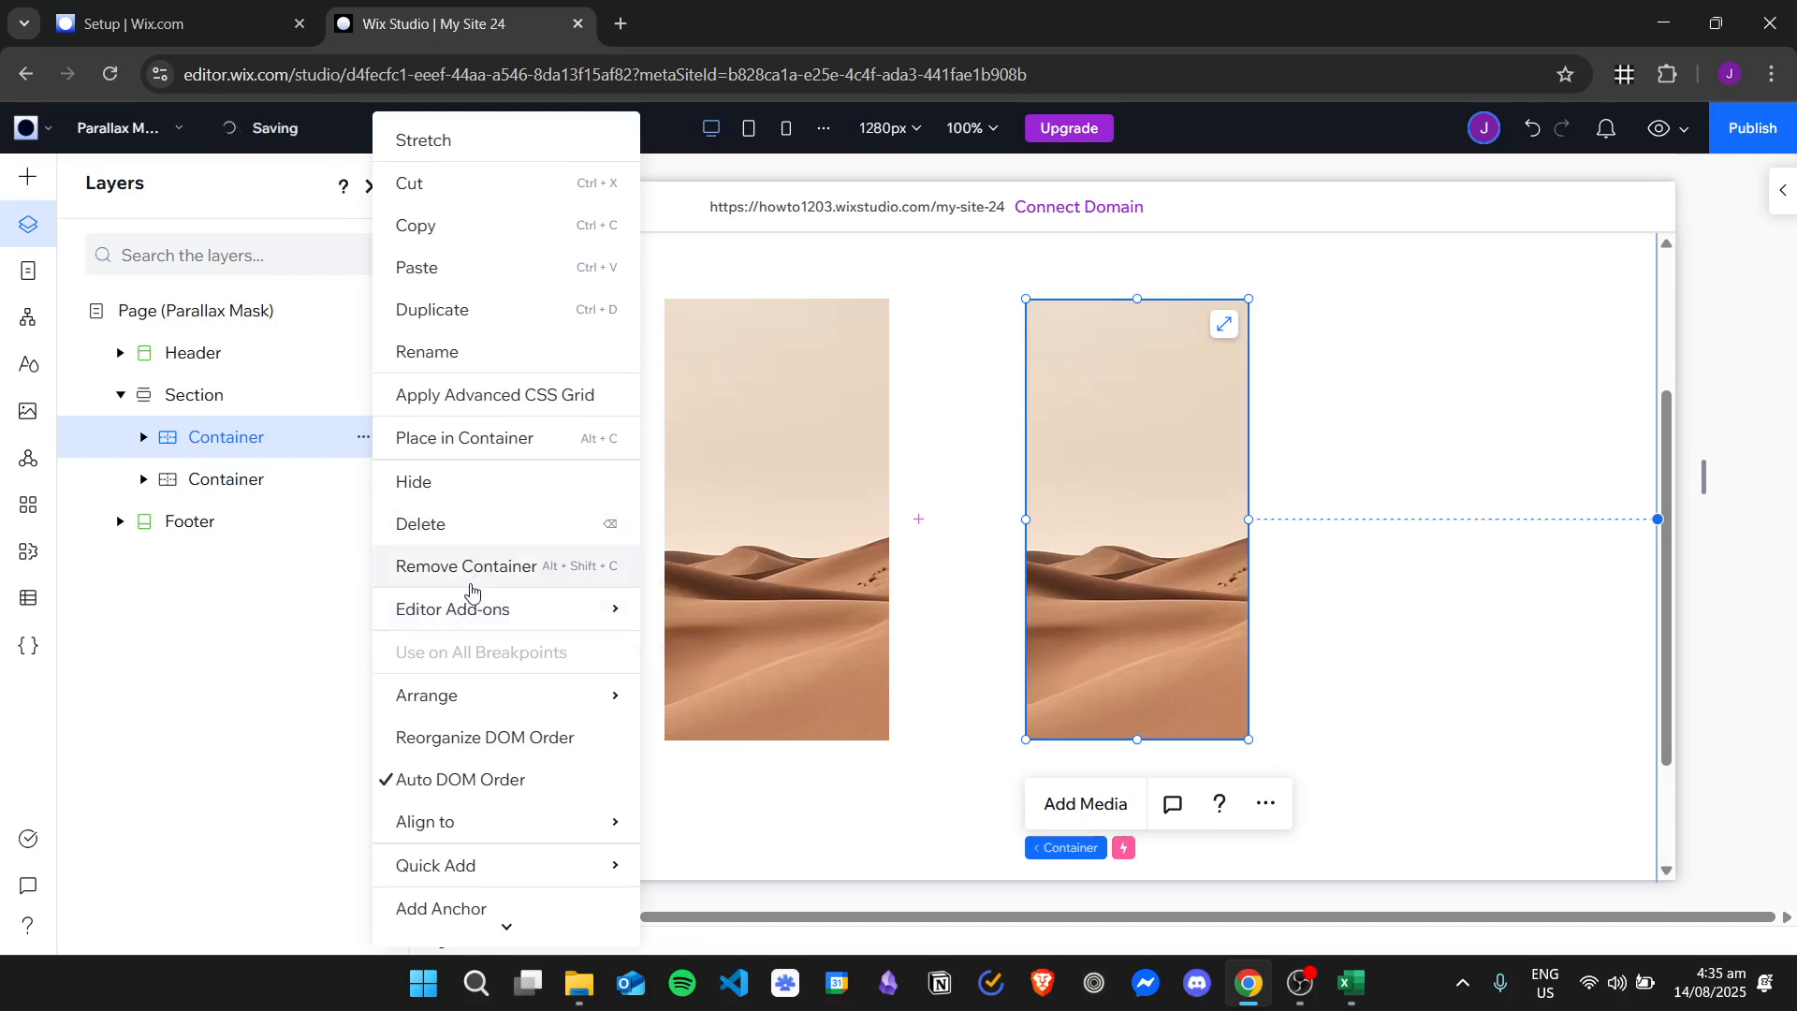
key("ctrl+d")
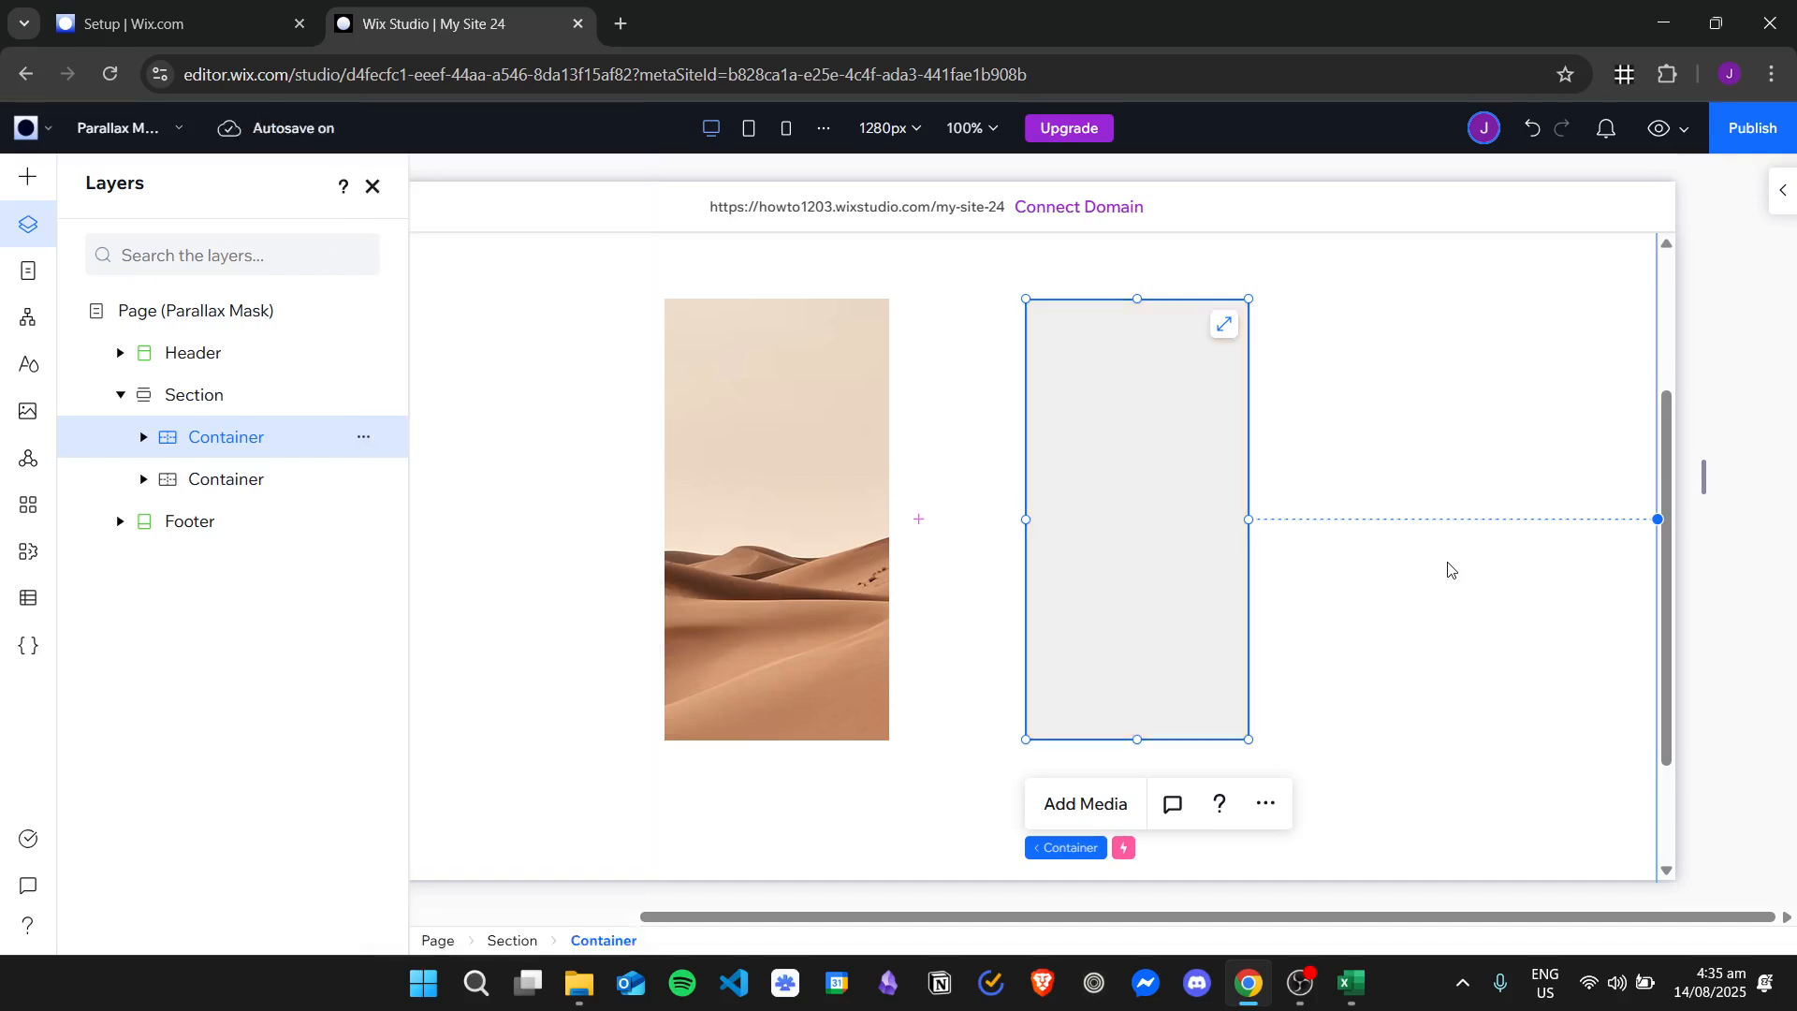
left_click_drag(1168, 437, 1512, 418)
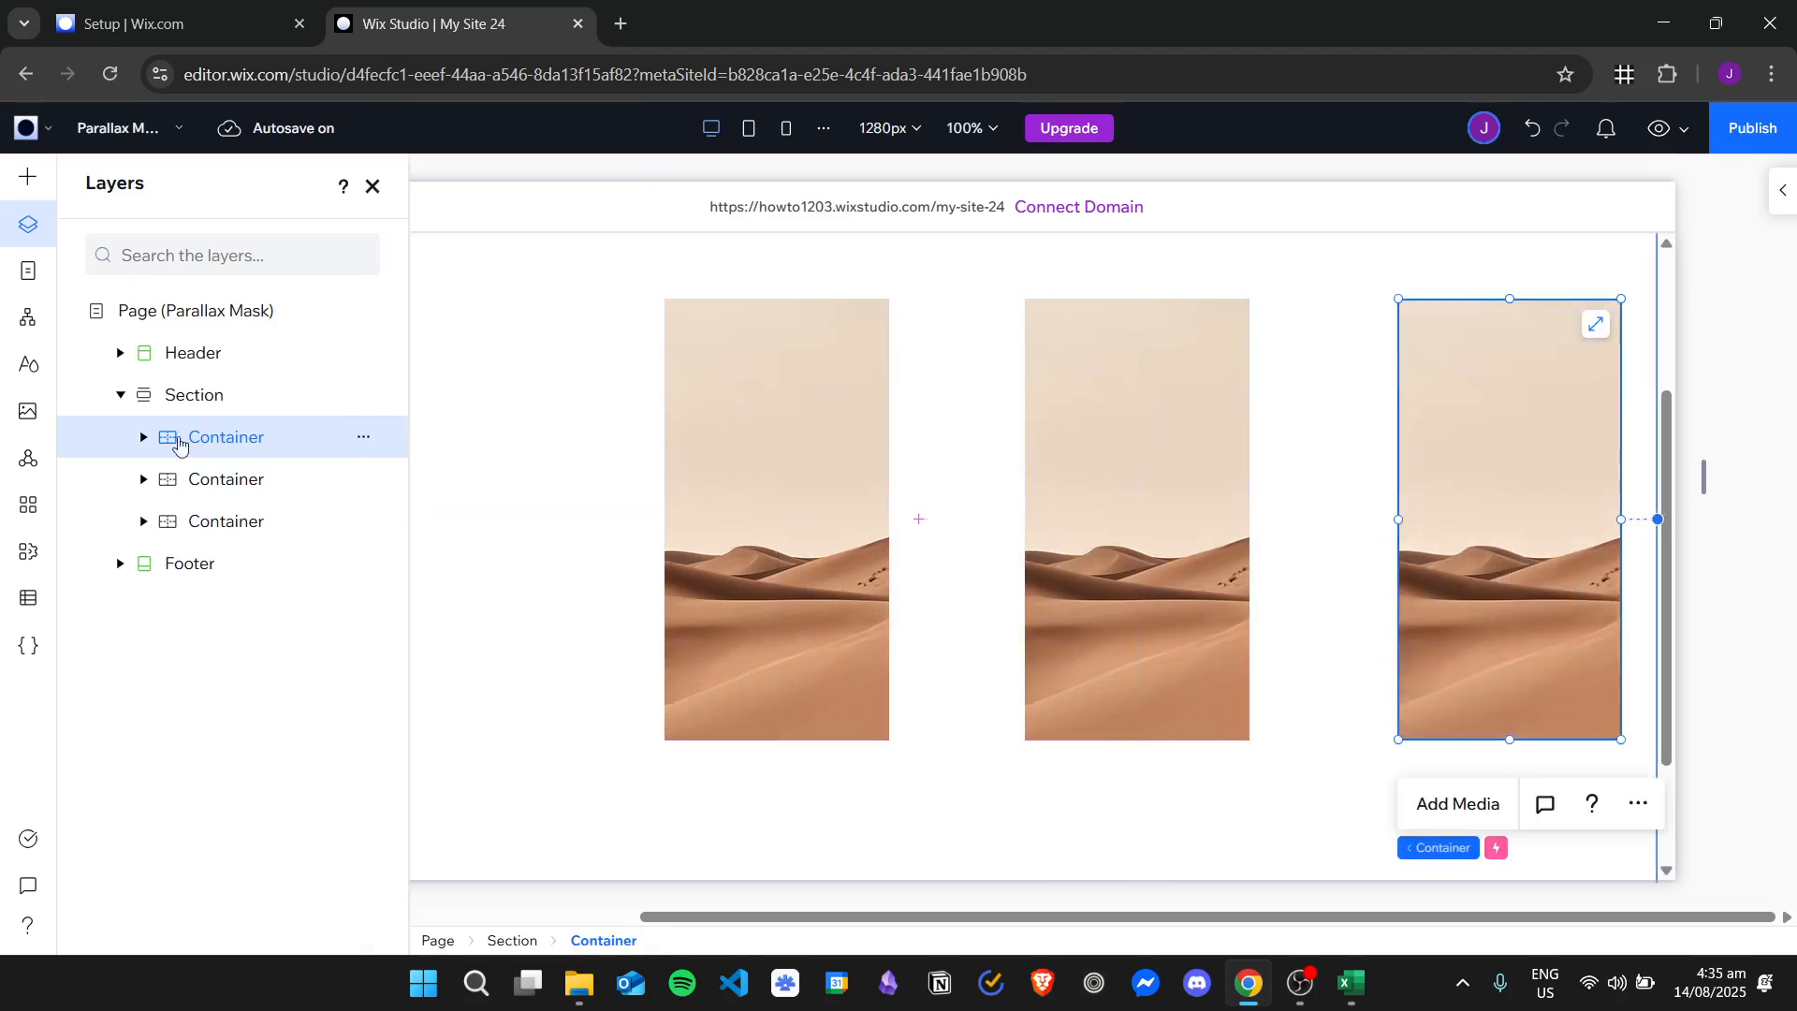
- Duplicate the image container, place the copy at the row's left end, and shift the rightmost container slightly inward
left_click(363, 437)
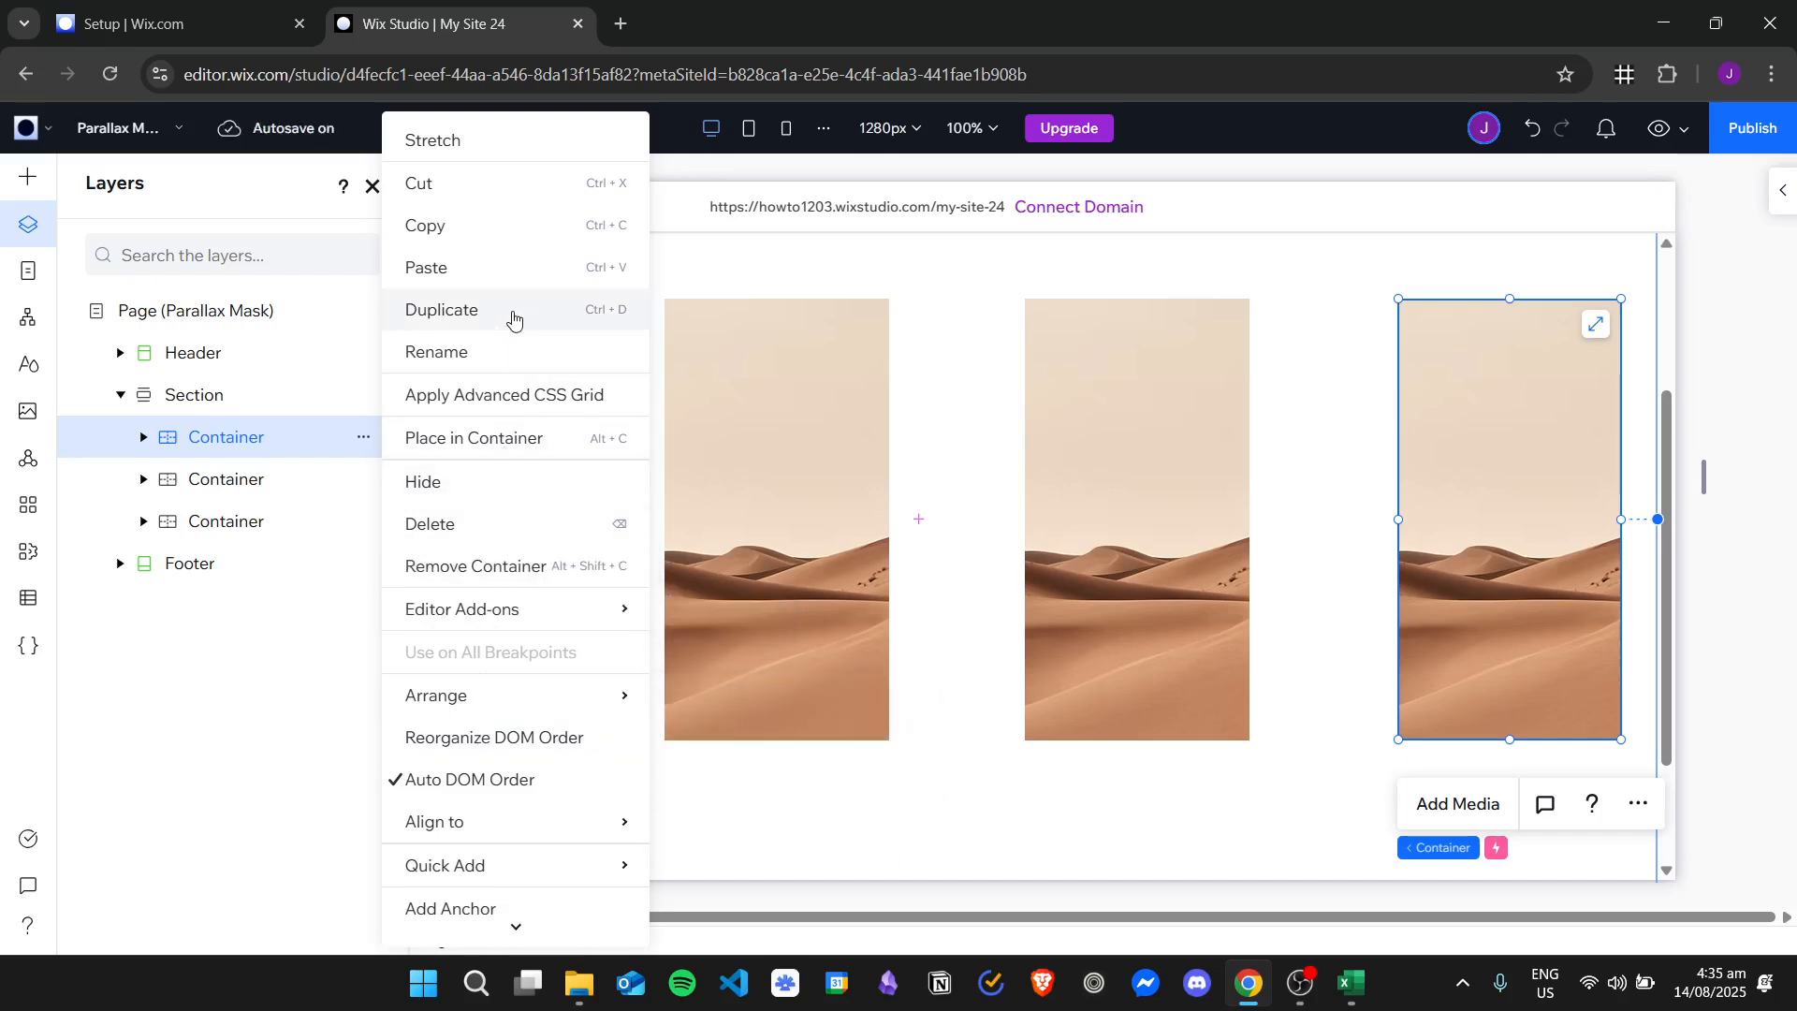
left_click(629, 314)
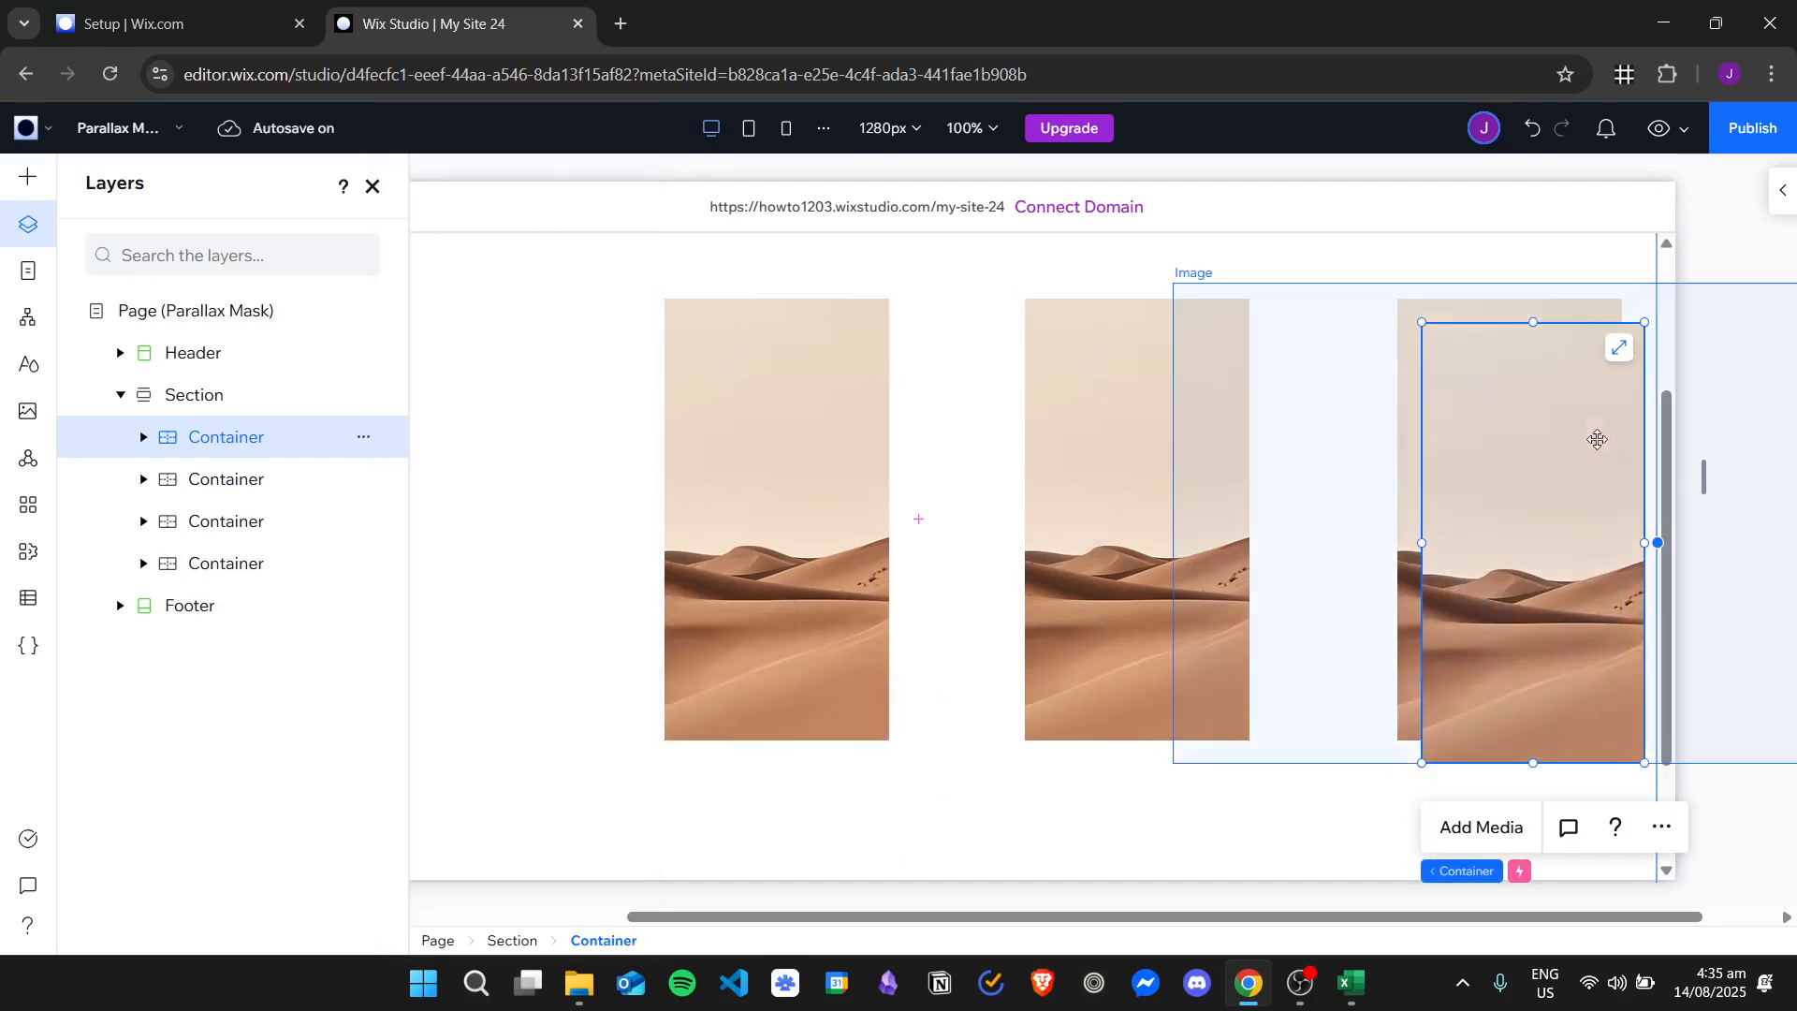
left_click_drag(1558, 496, 449, 473)
left_click(372, 186)
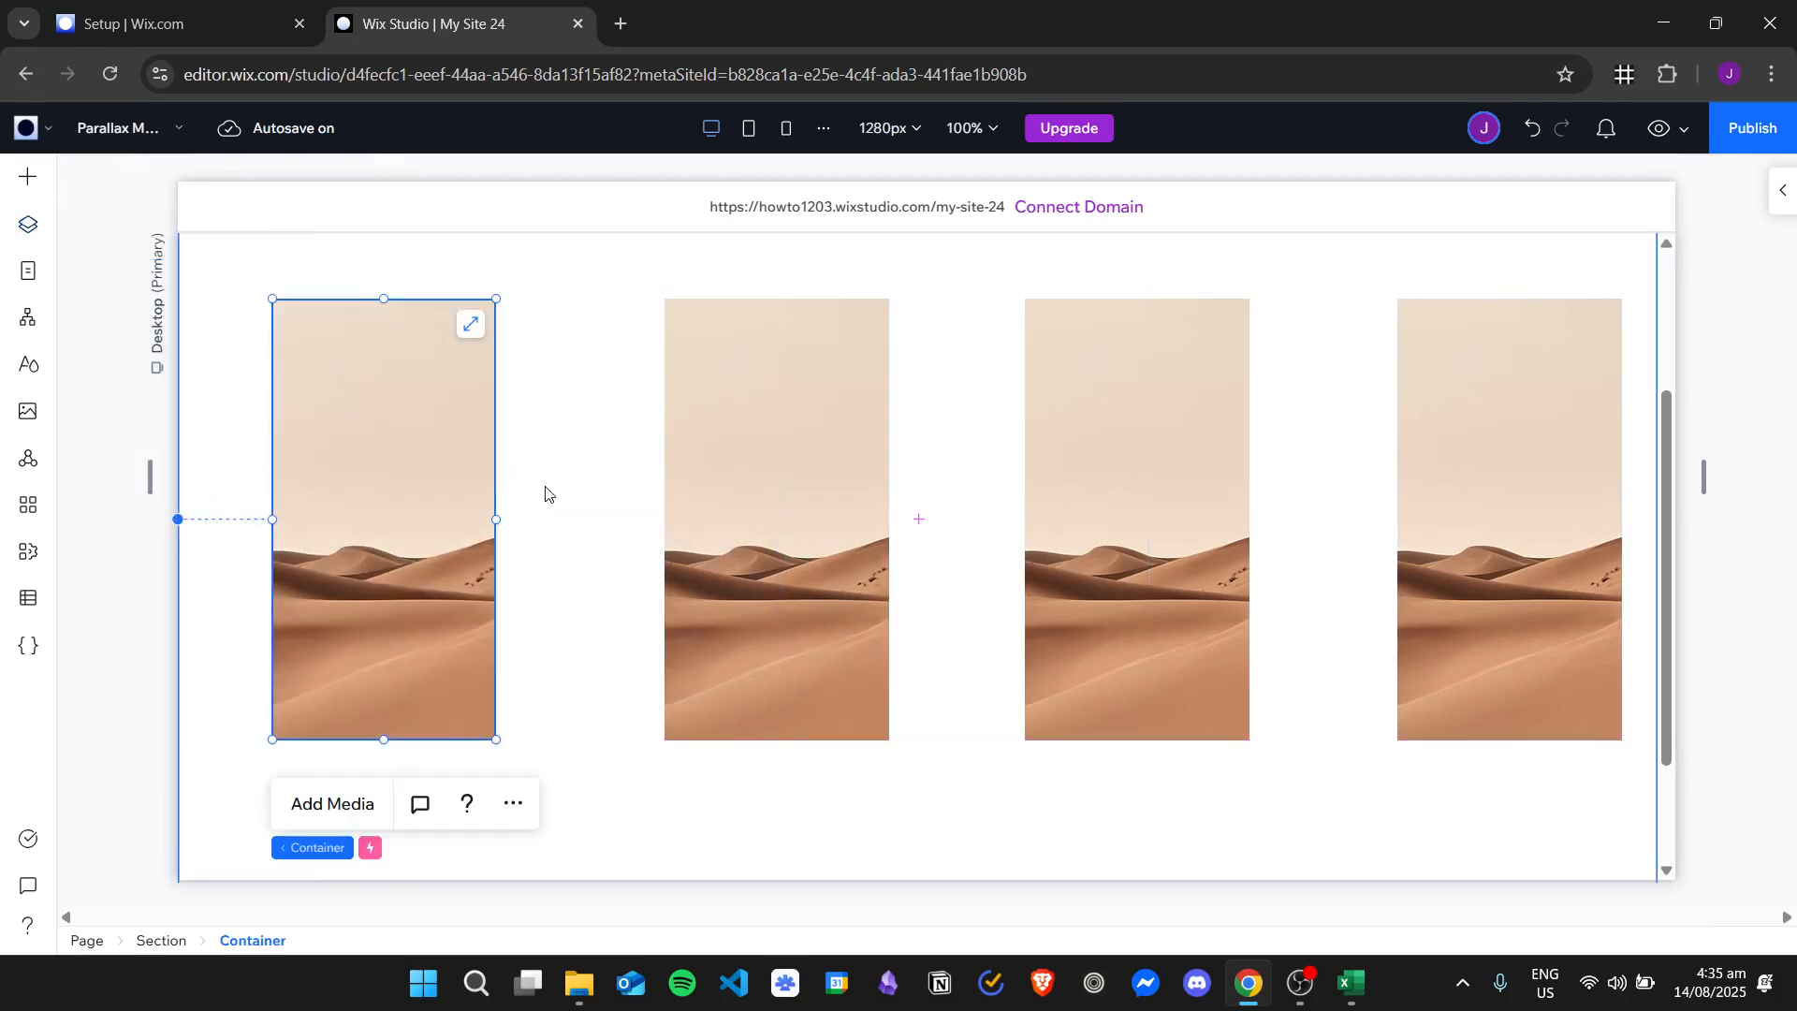
left_click(1556, 469)
left_click_drag(1557, 469, 1530, 473)
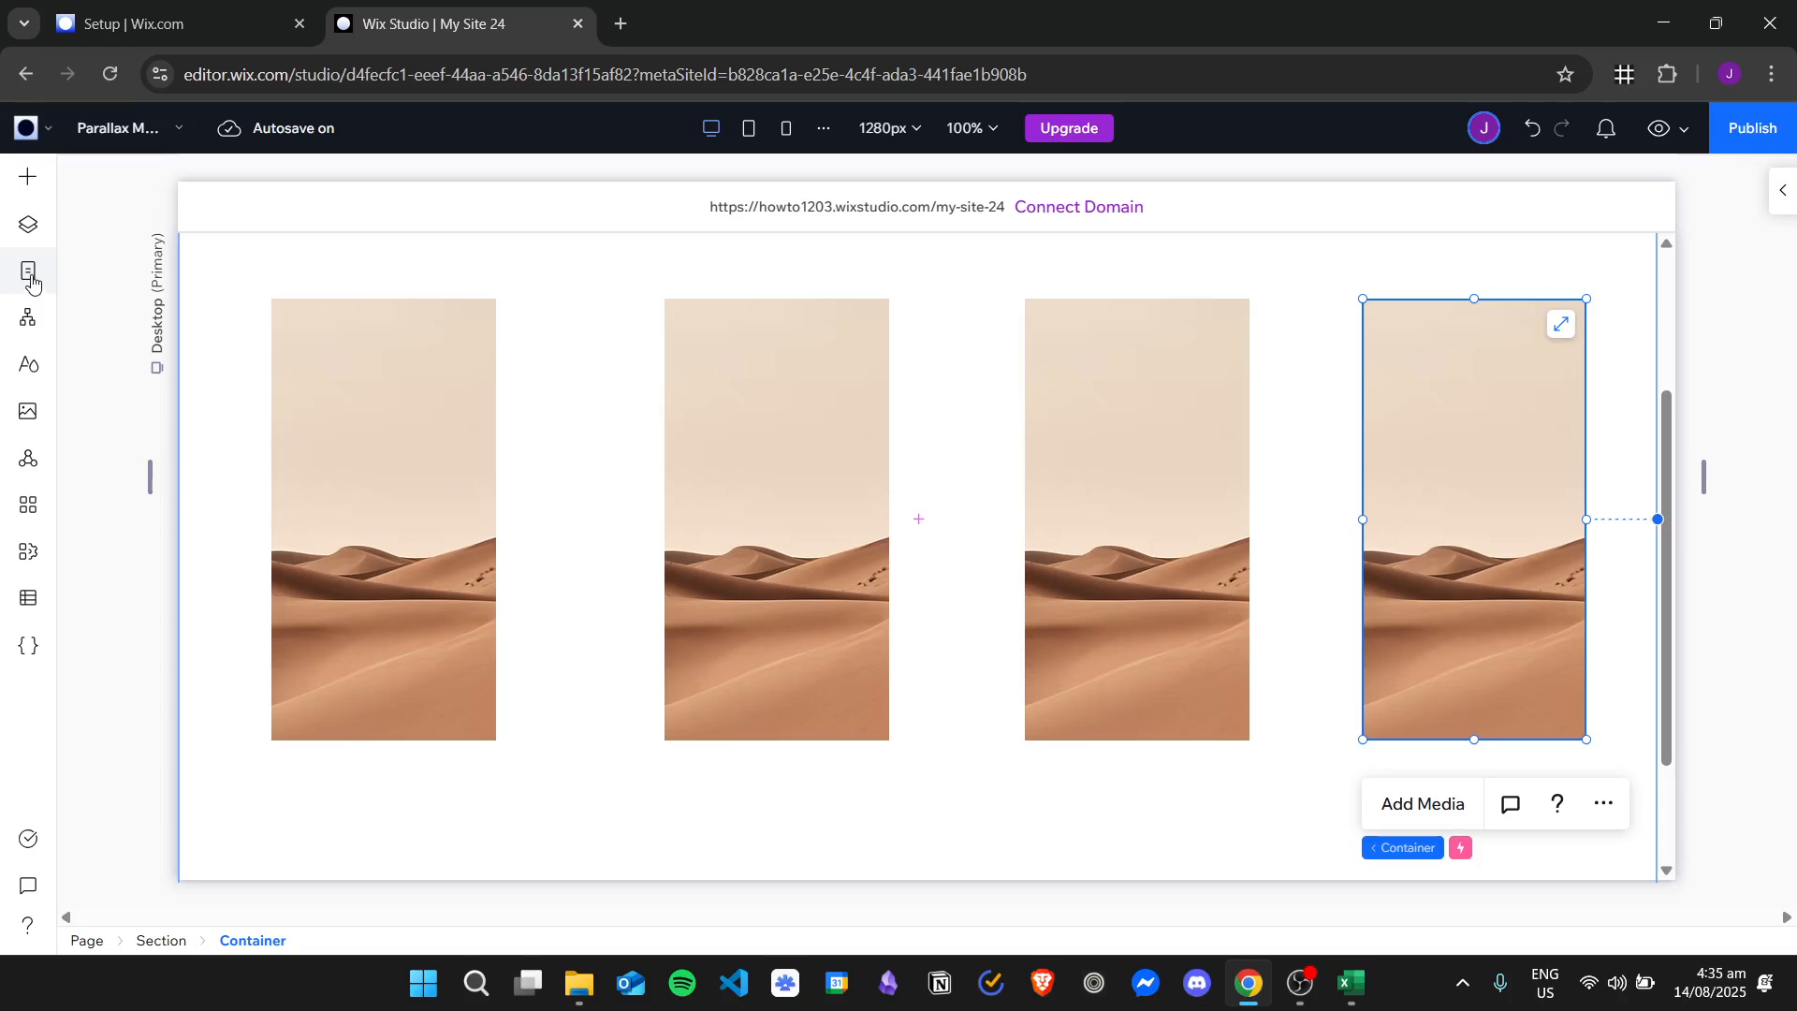
- Select all four image containers in the section and place them together in one parent container
left_click(29, 226)
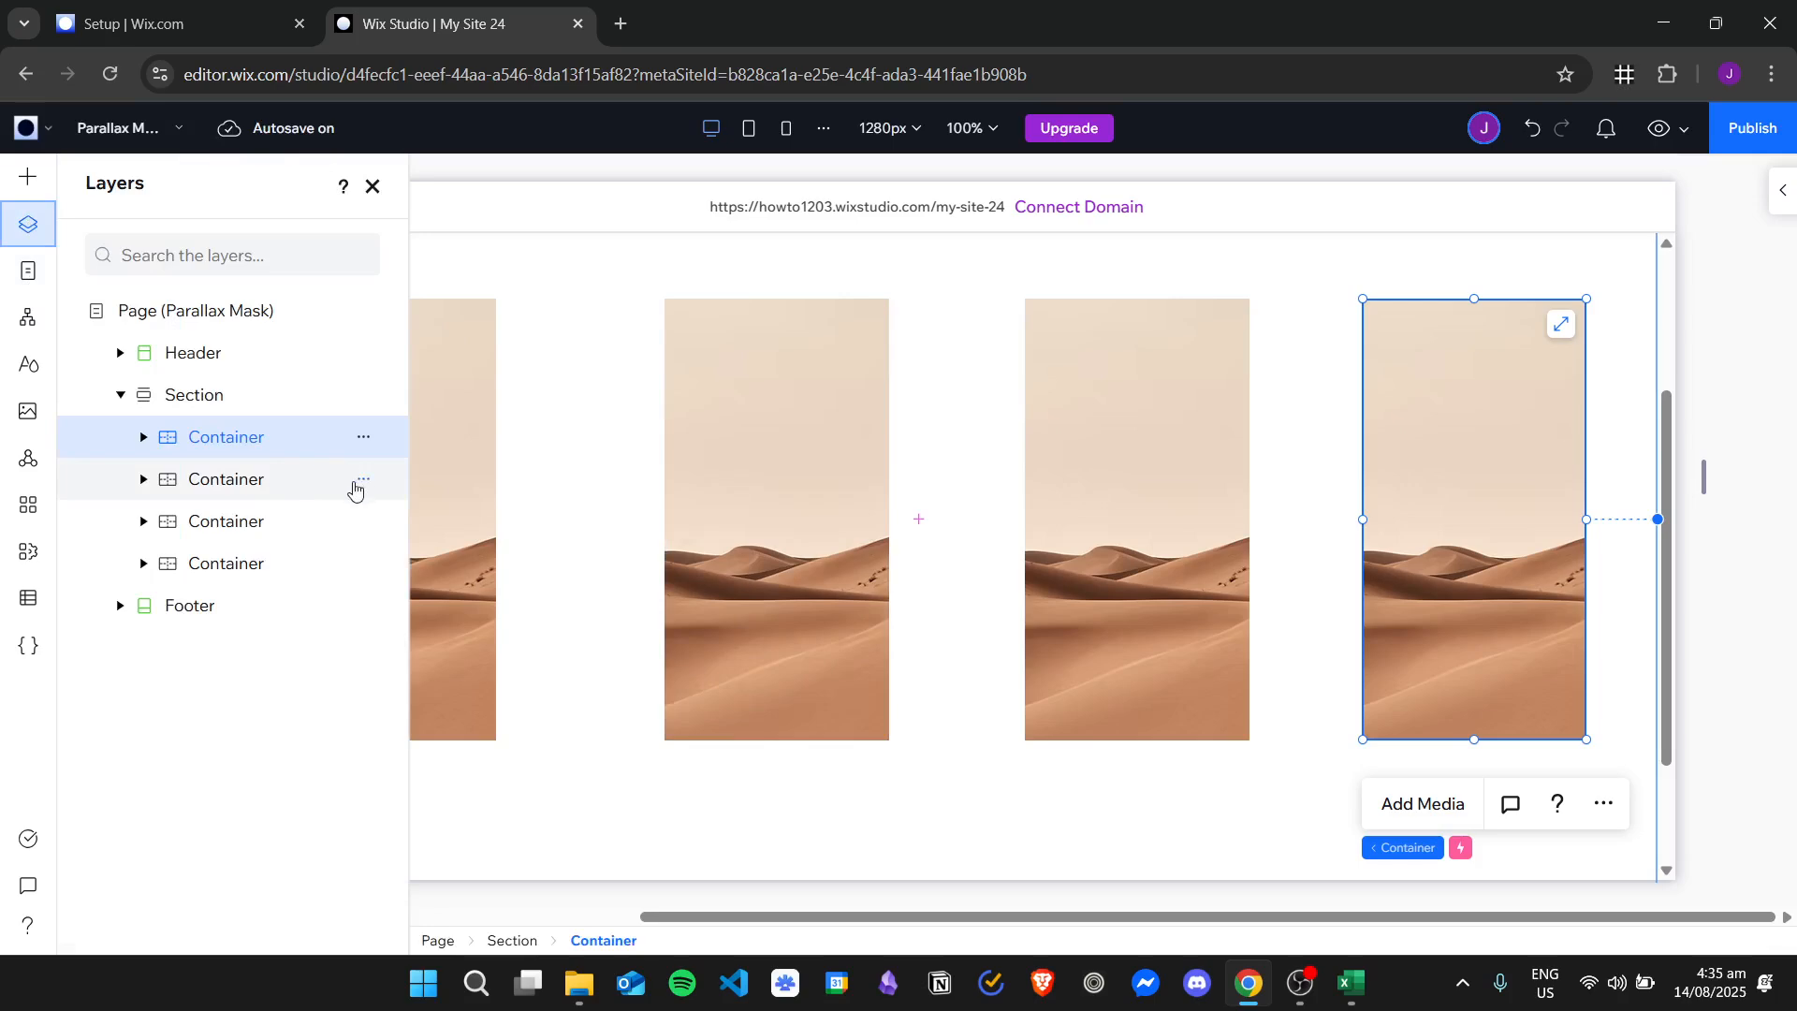
left_click(291, 482, "shift")
left_click(274, 524, "shift")
left_click(277, 564, "shift")
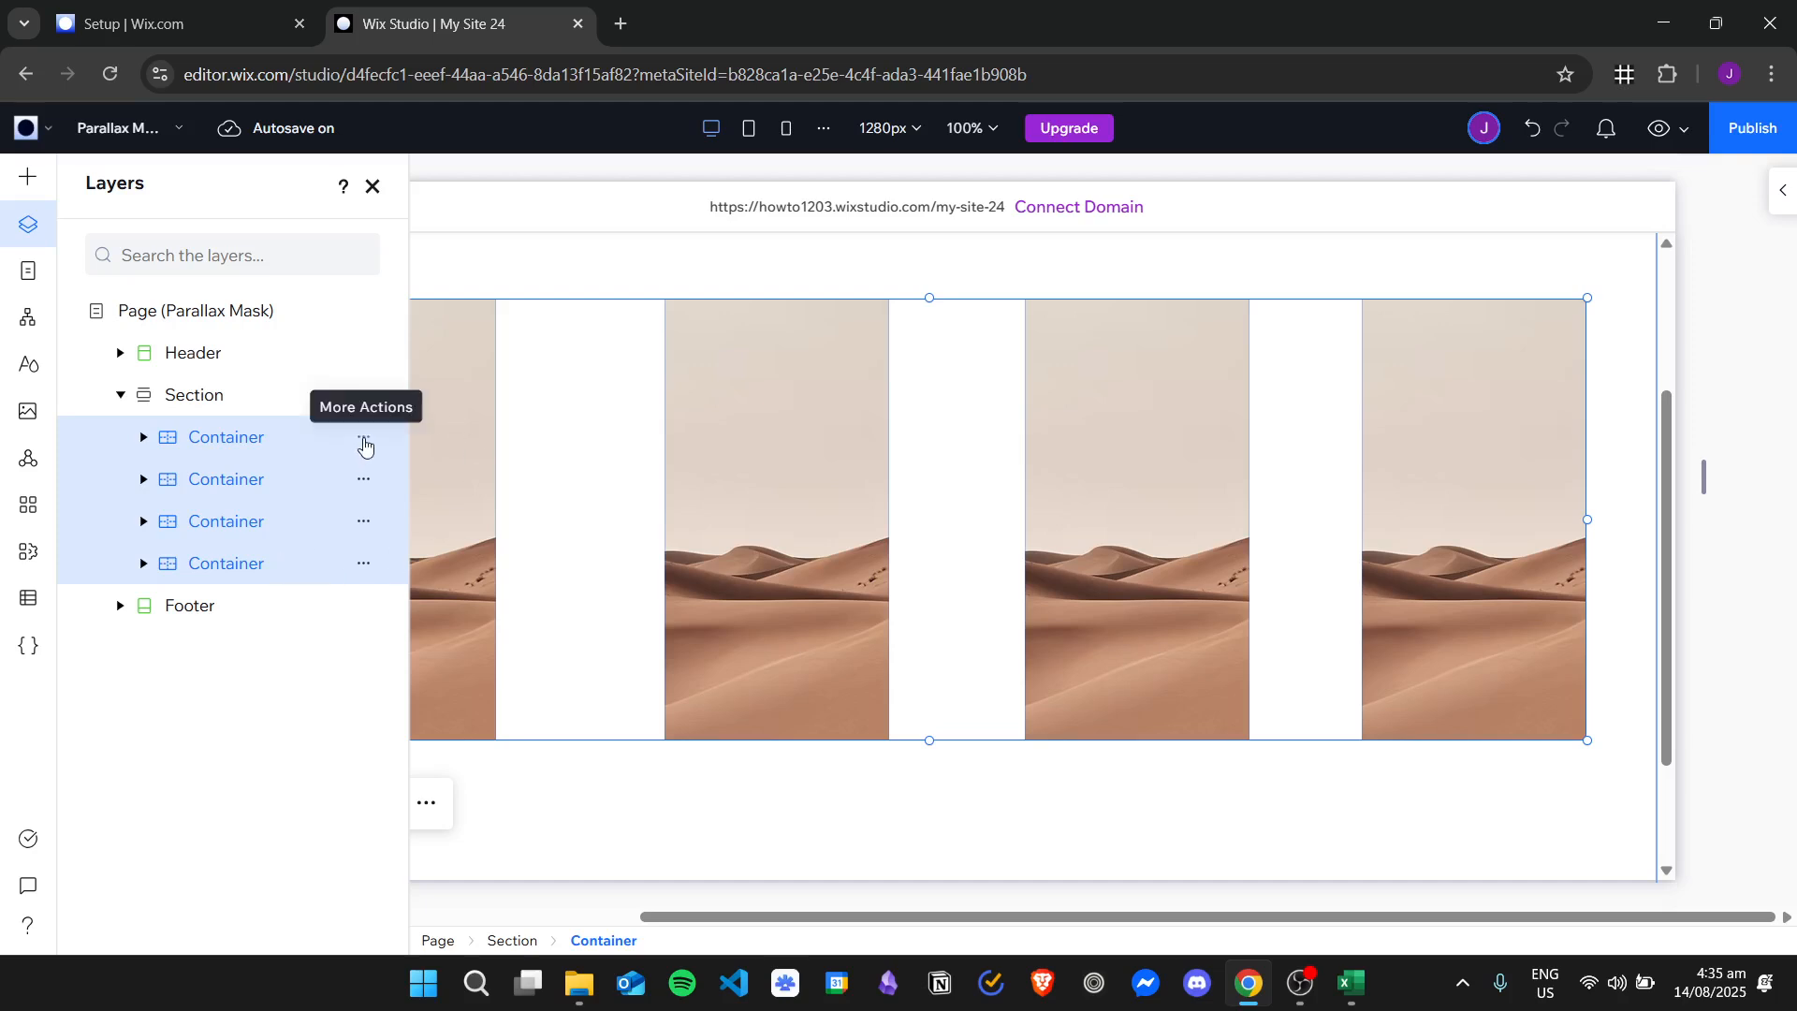
left_click(364, 440)
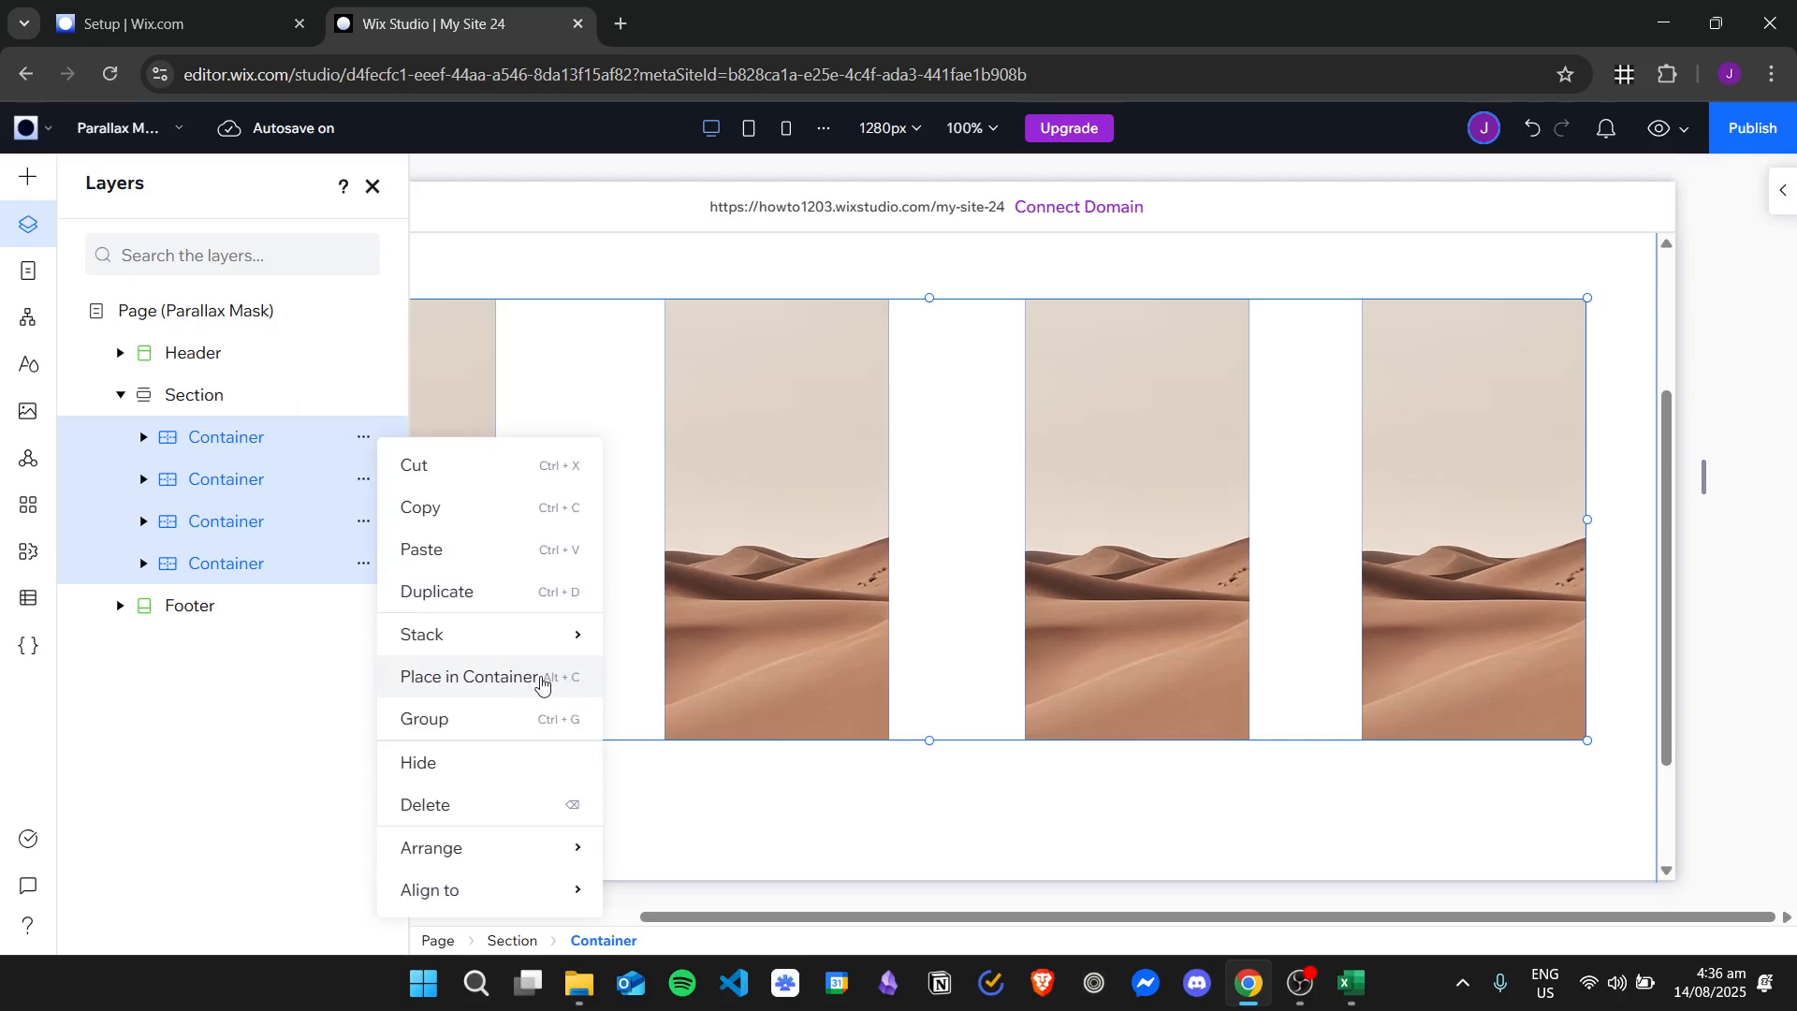
key("alt+c")
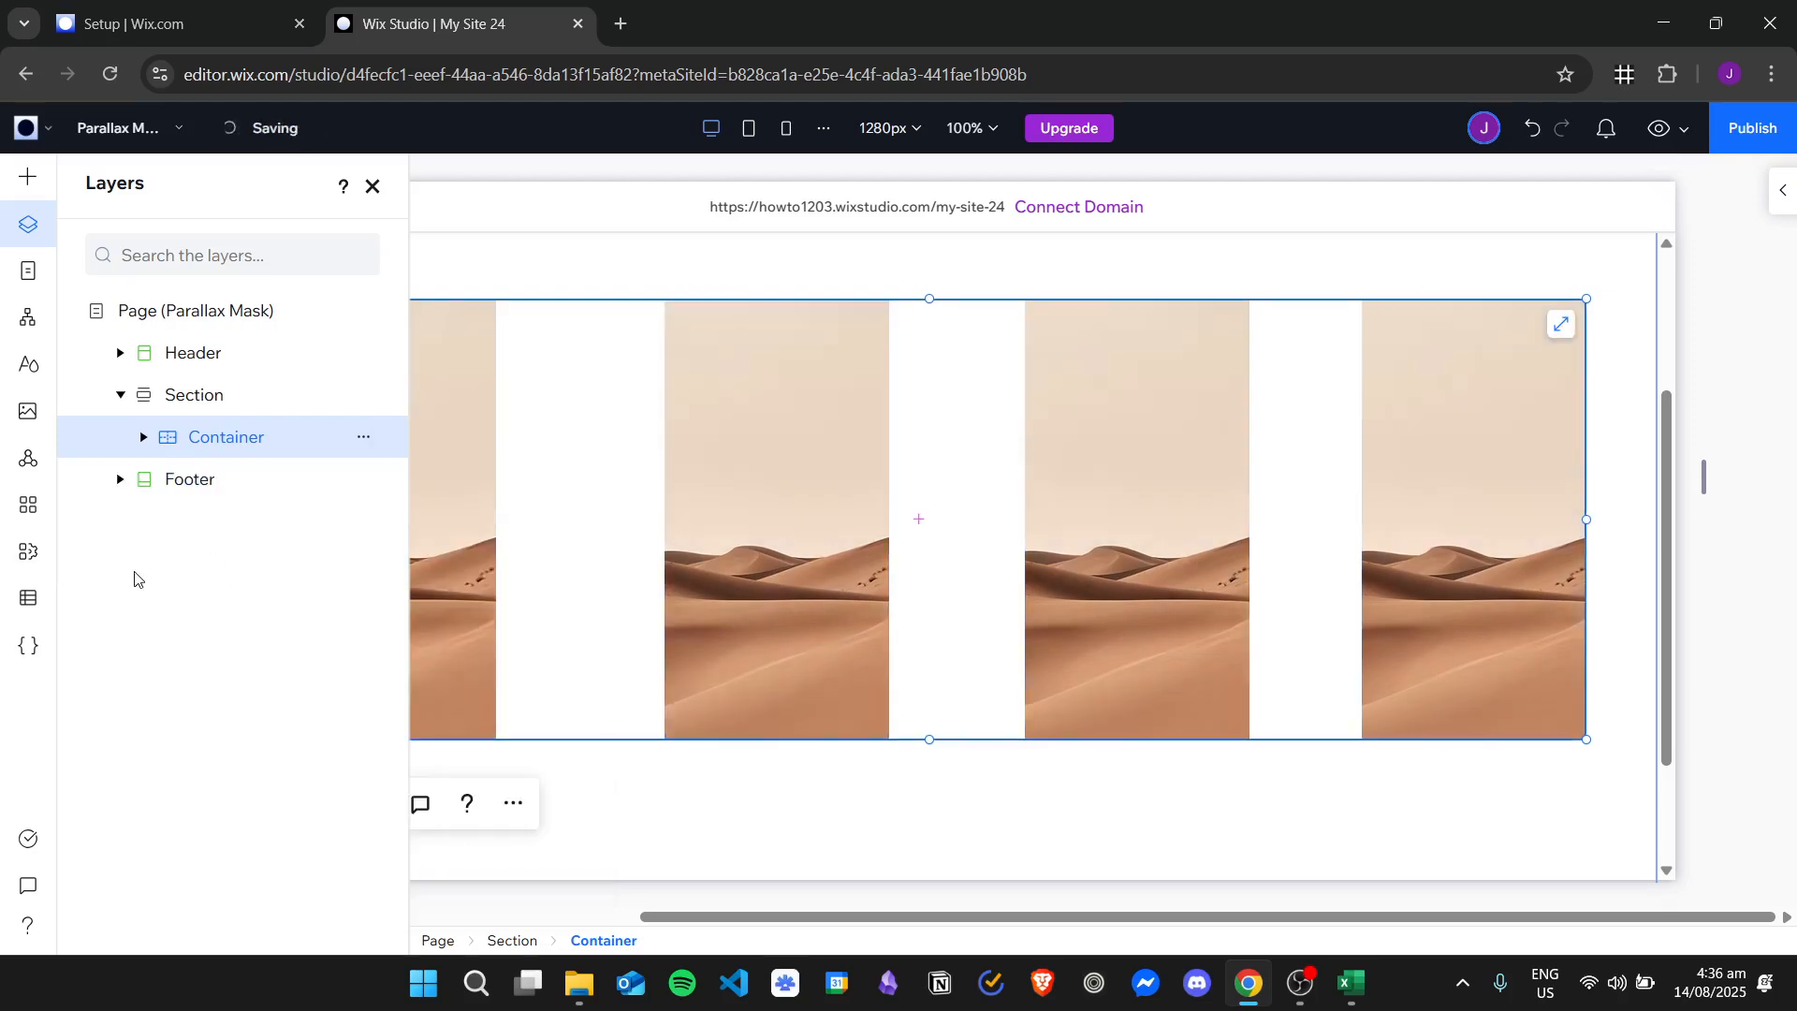
- Apply the Track mouse effect to the parent container
left_click(1778, 197)
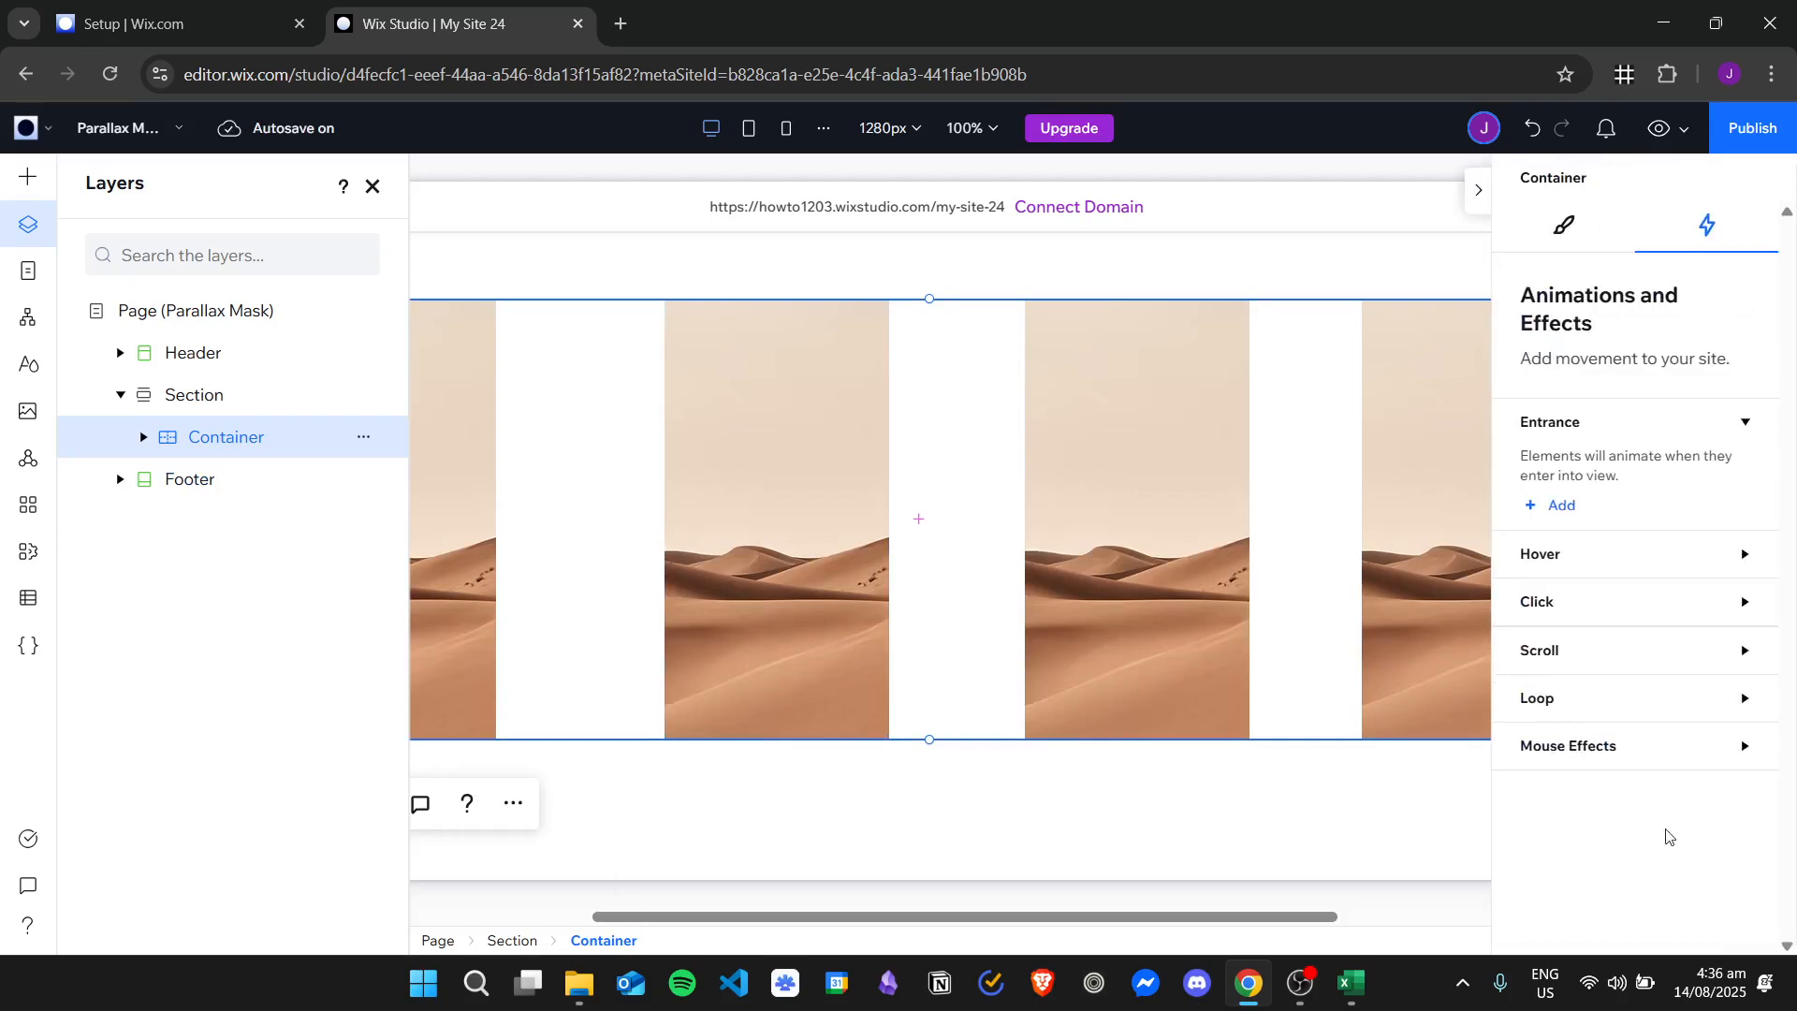
left_click(1743, 754)
left_click(1554, 830)
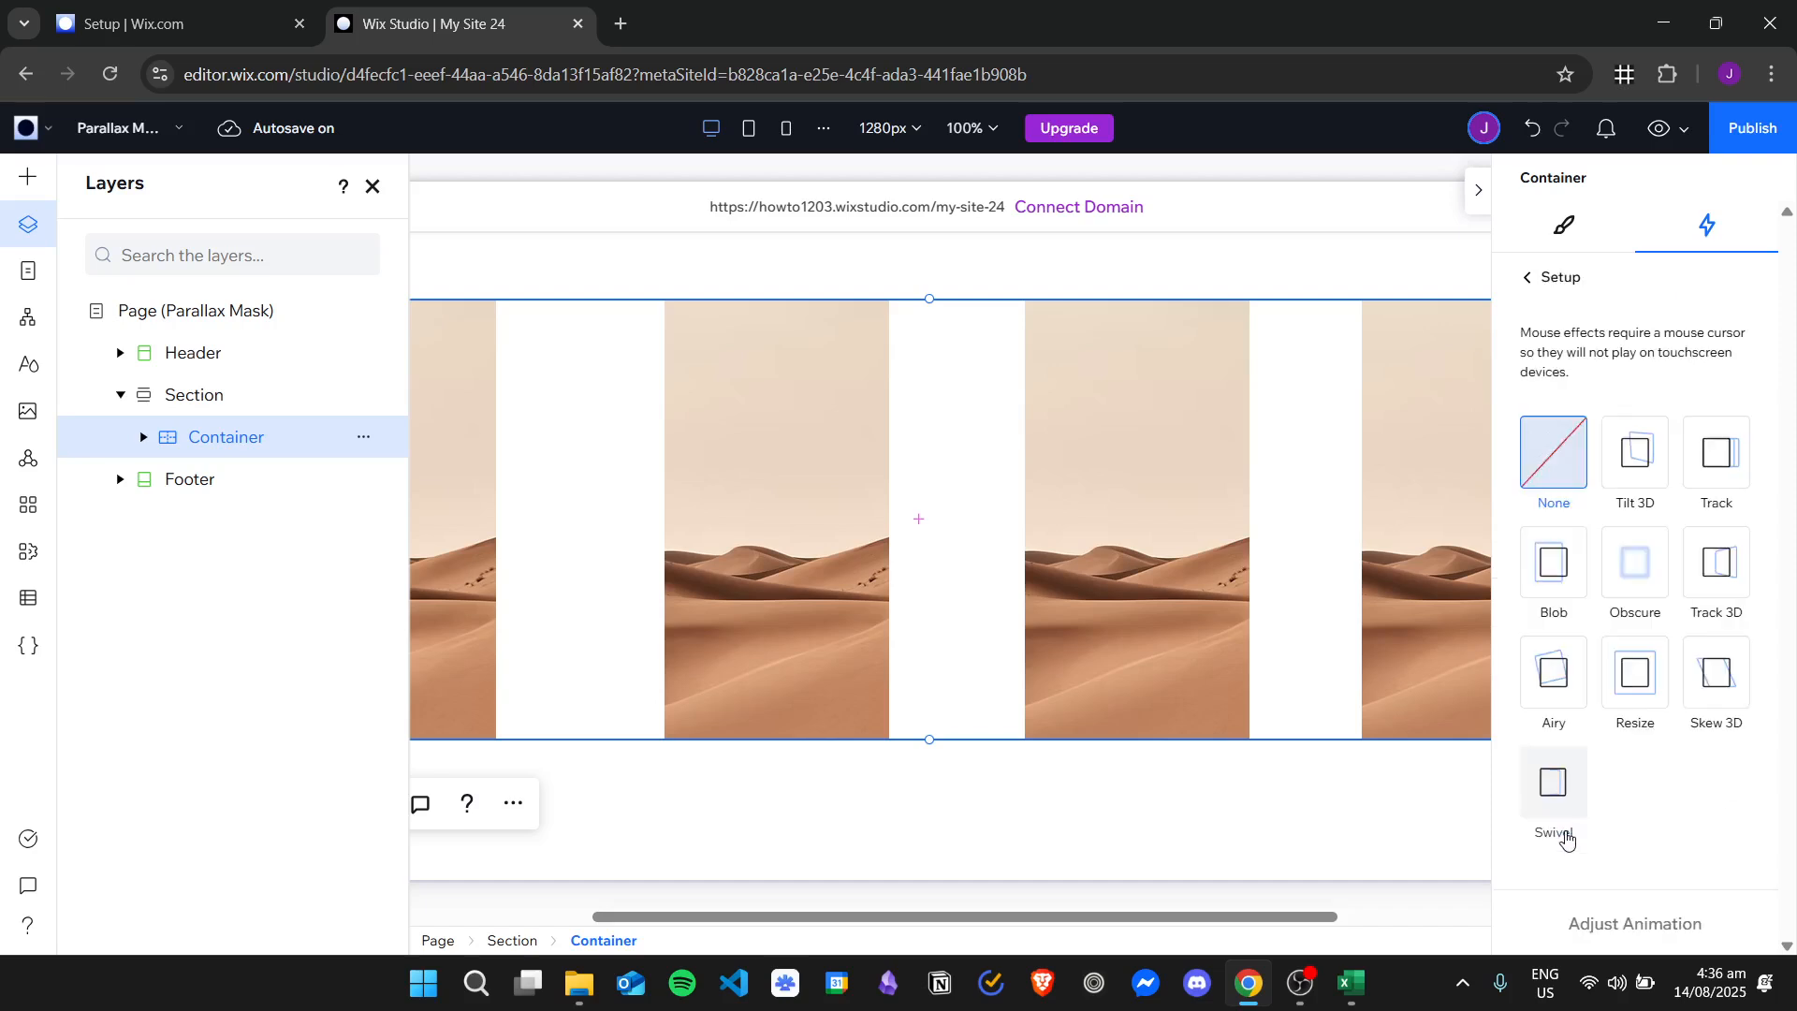
left_click(1734, 467)
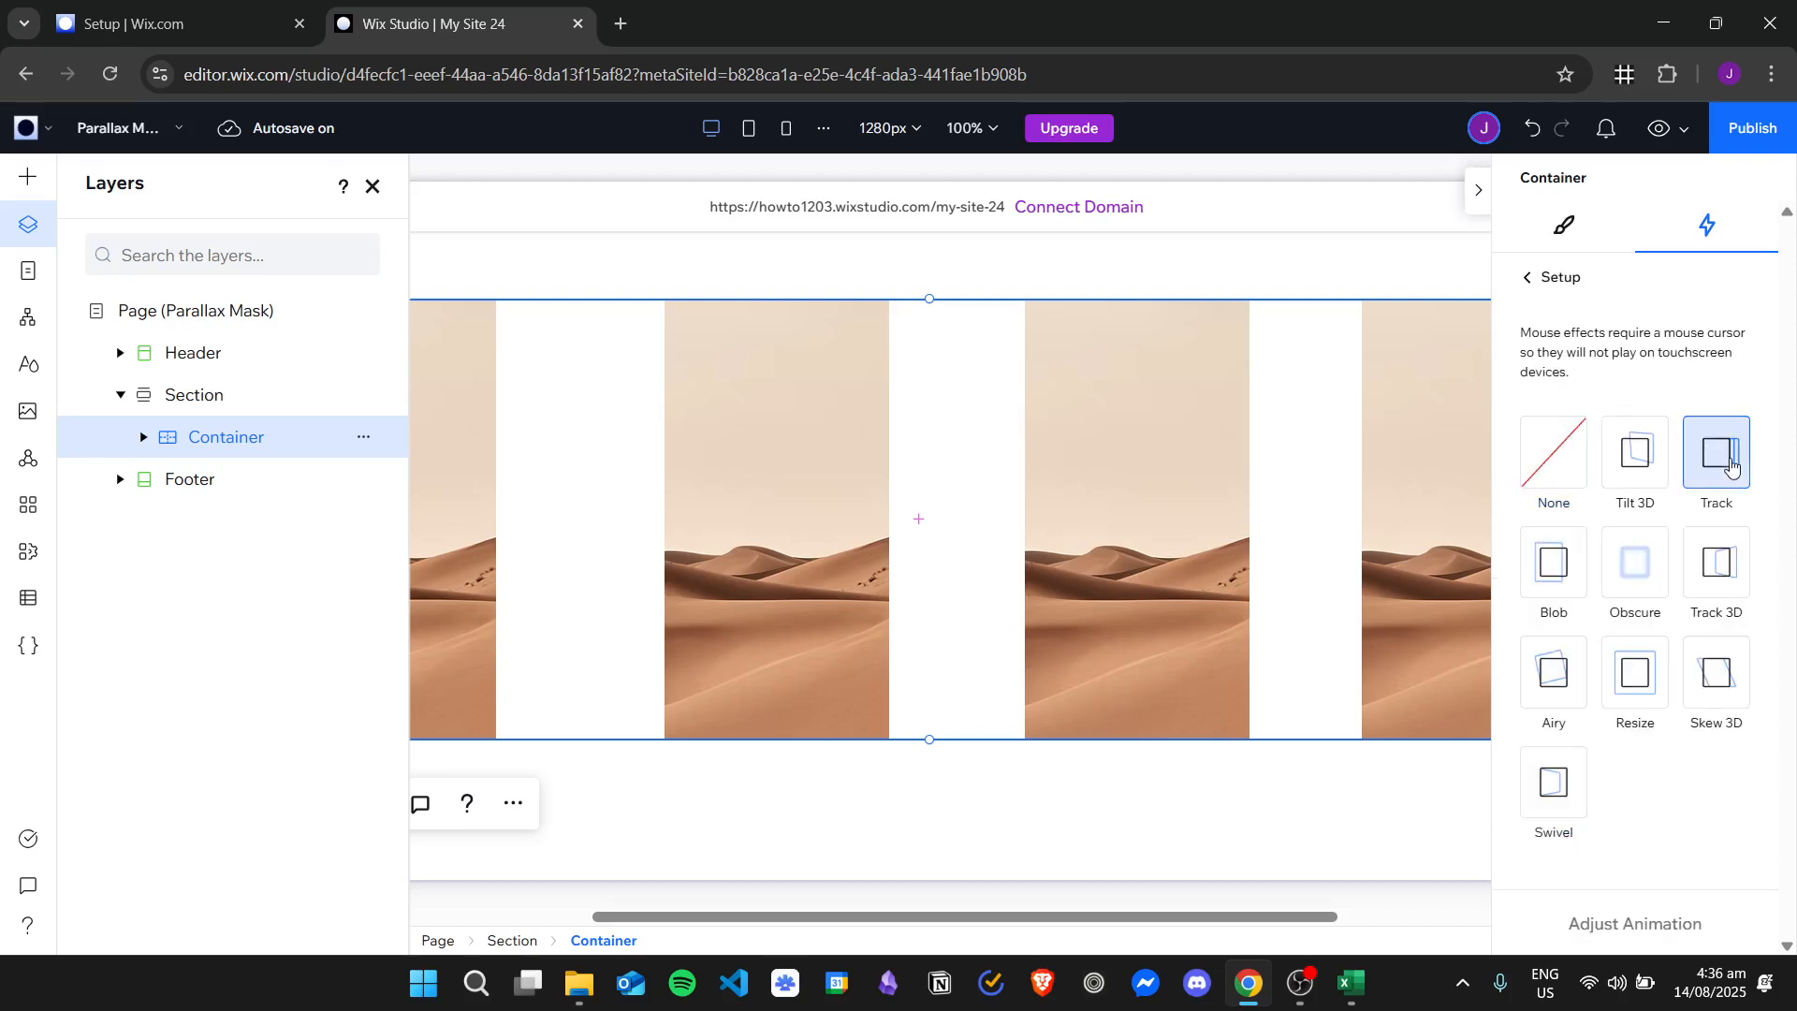
- Set the parent container's Track effect distance to 100 px and pointer velocity to 1
left_click(1649, 925)
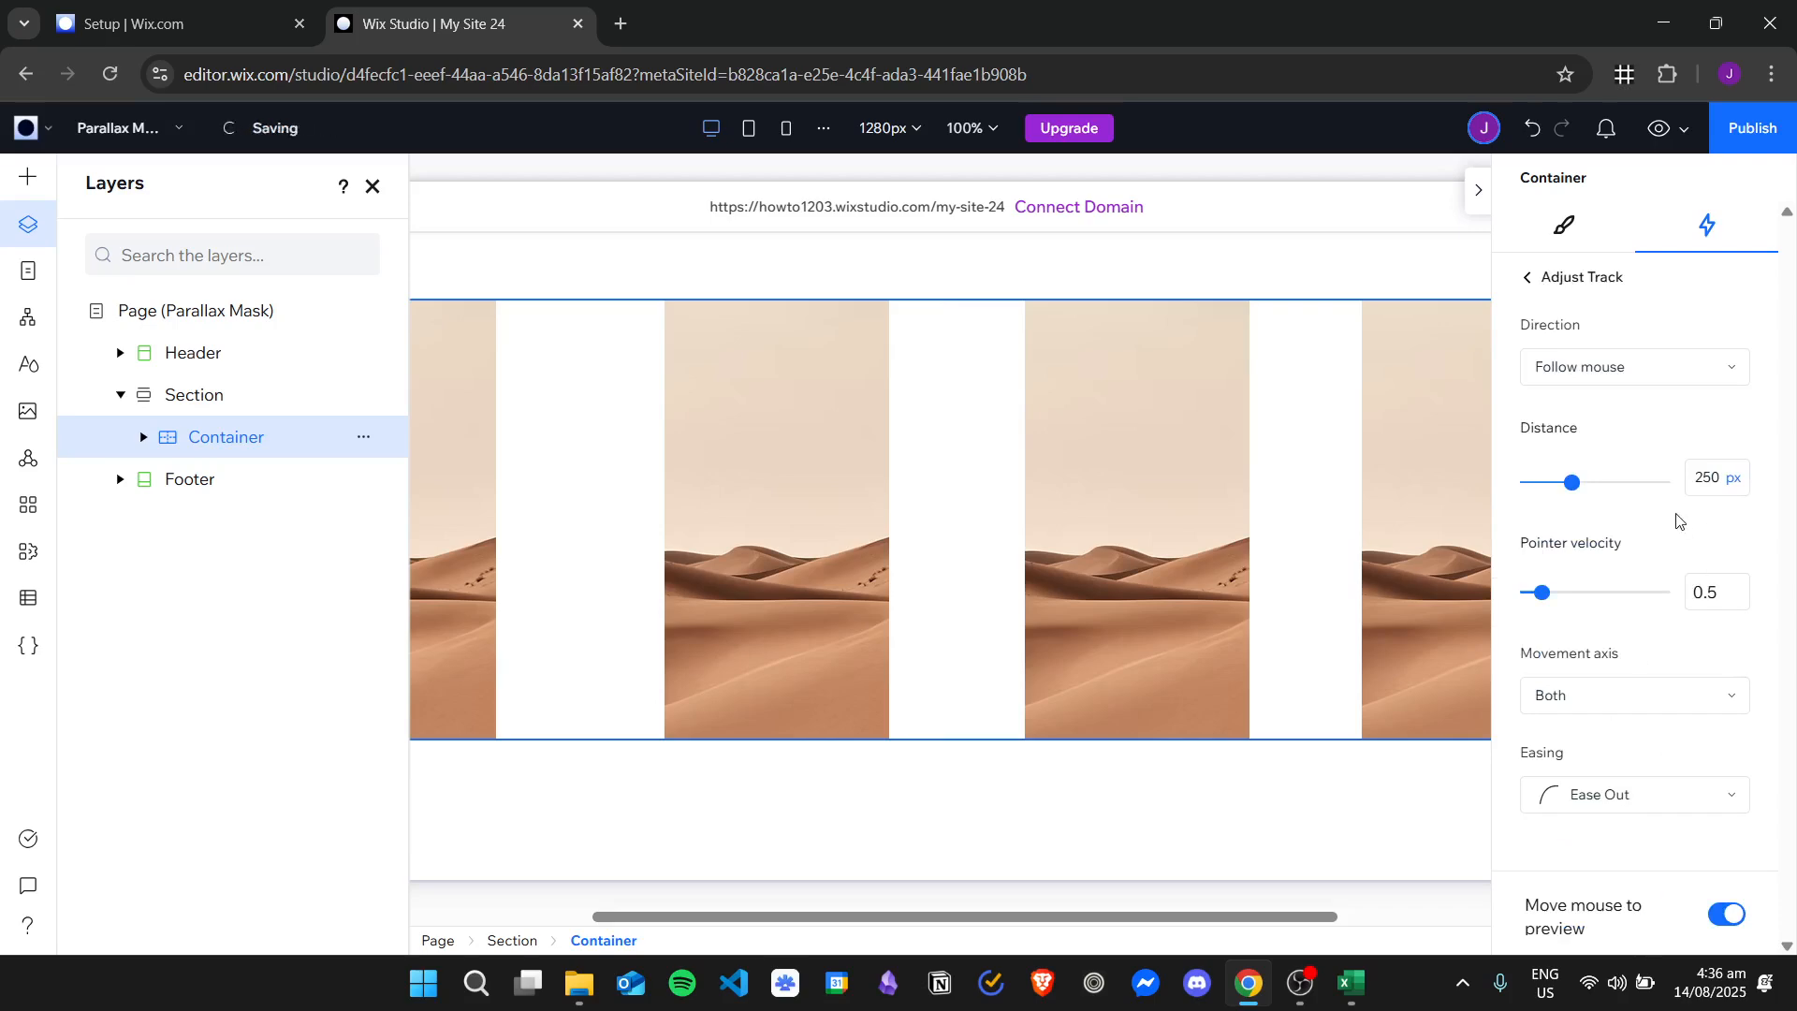
left_click(1722, 481)
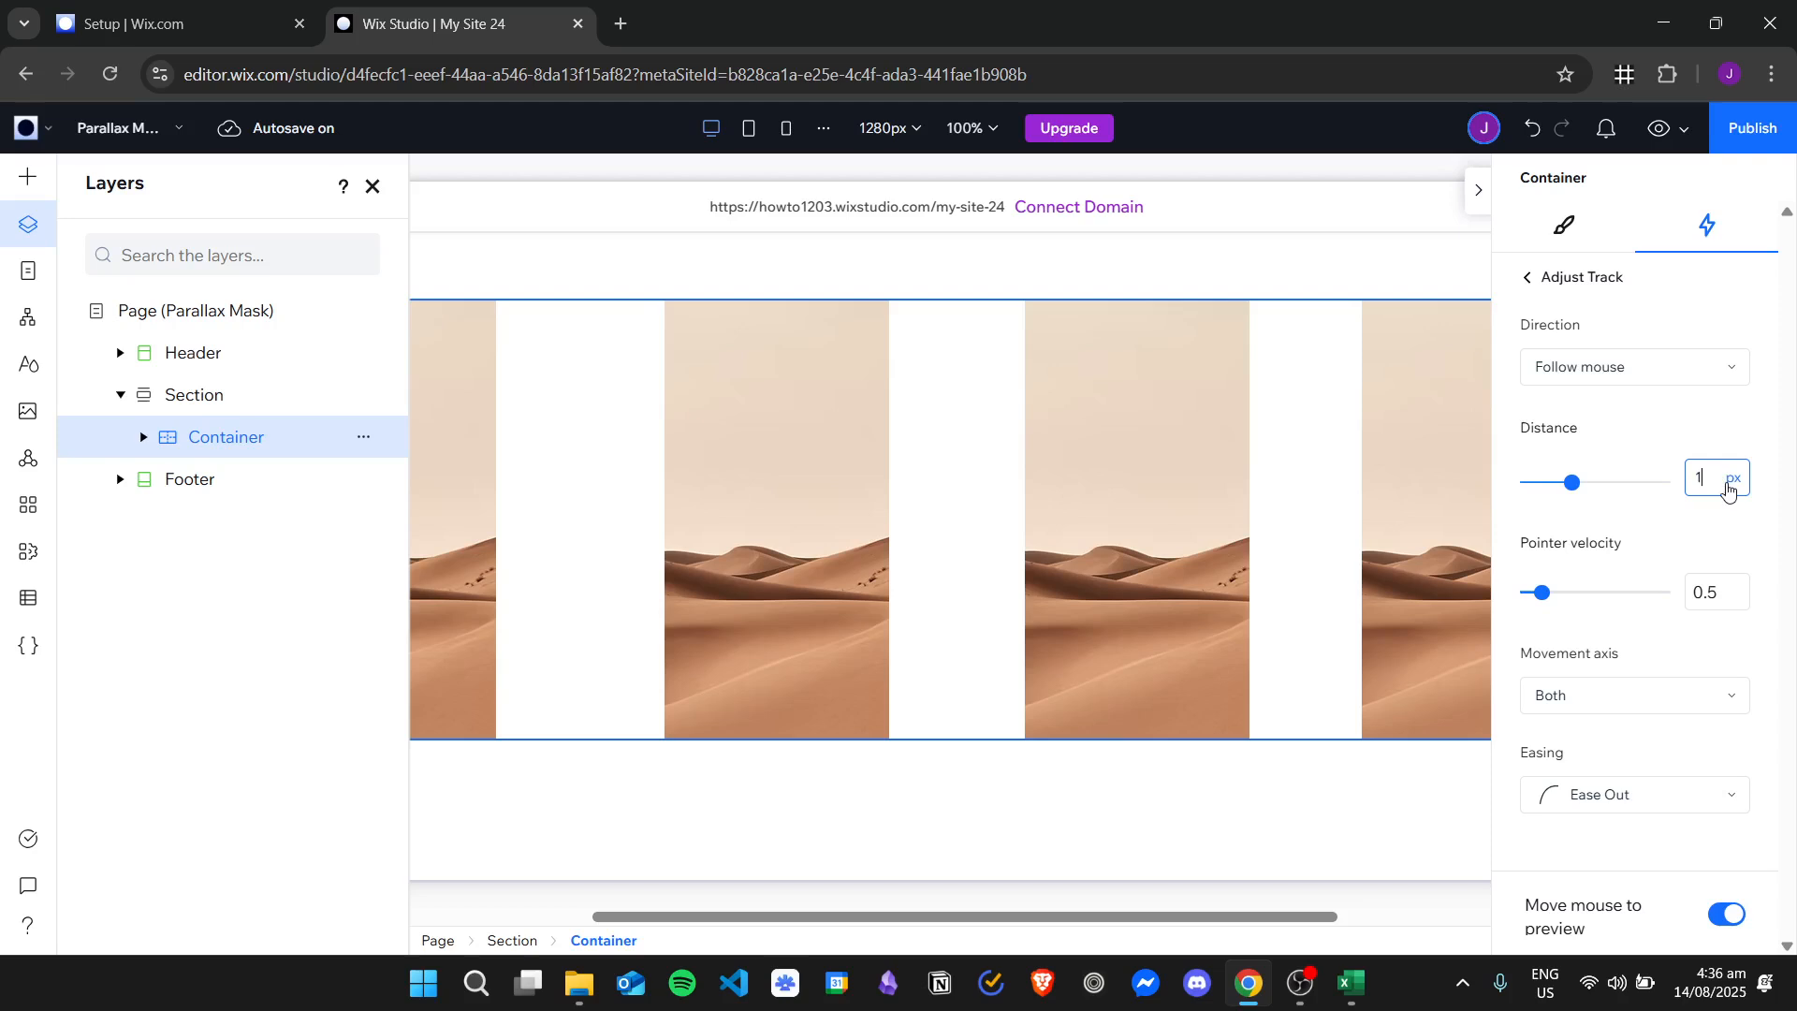
left_click(1722, 605)
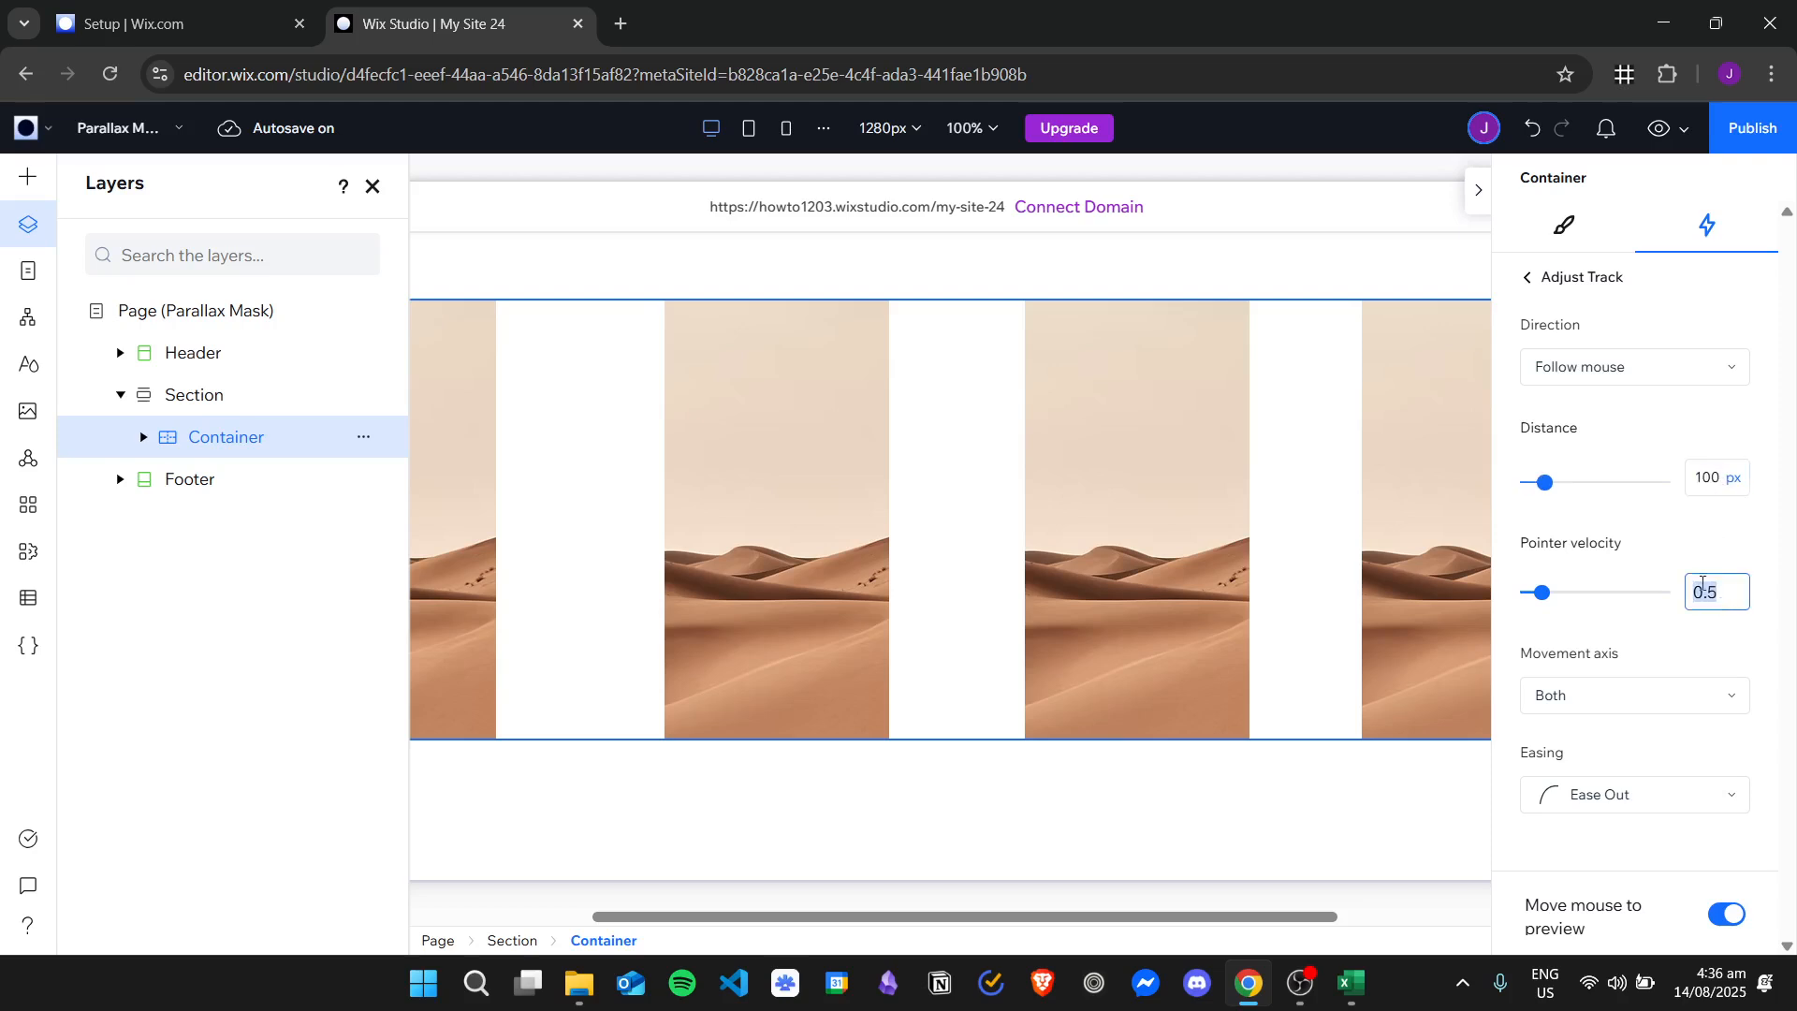
type("1")
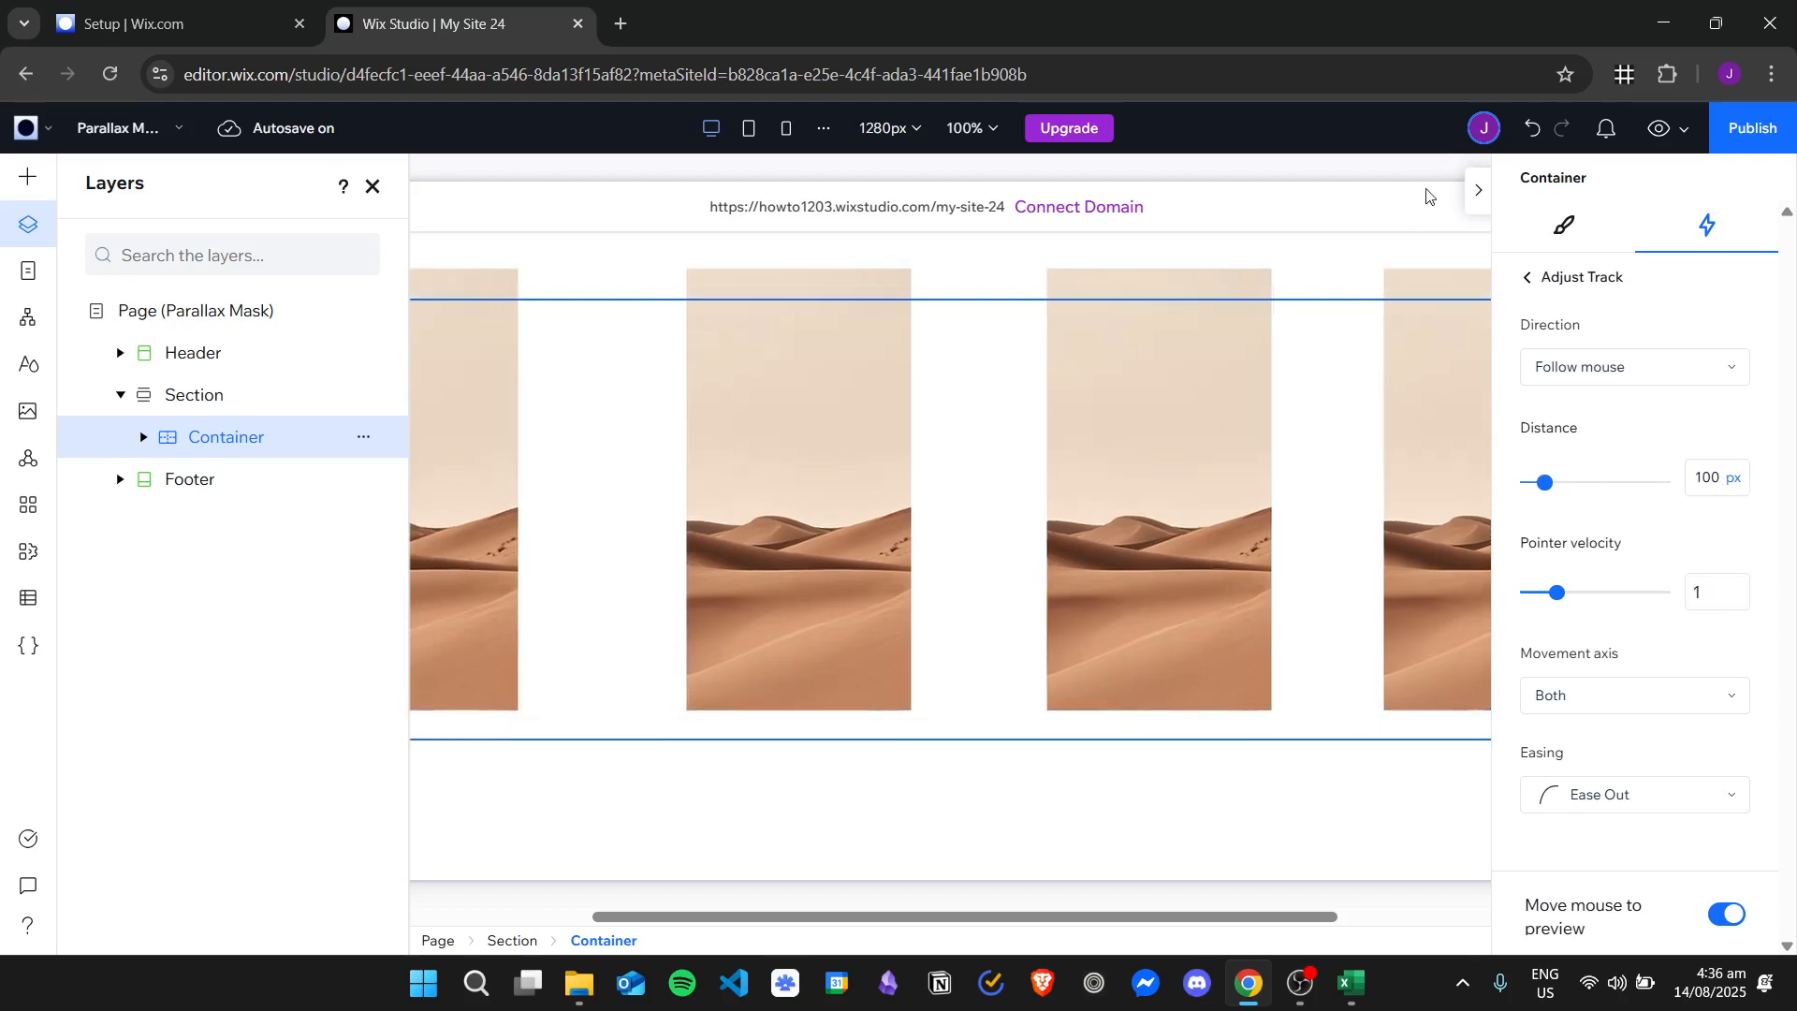
left_click(1478, 190)
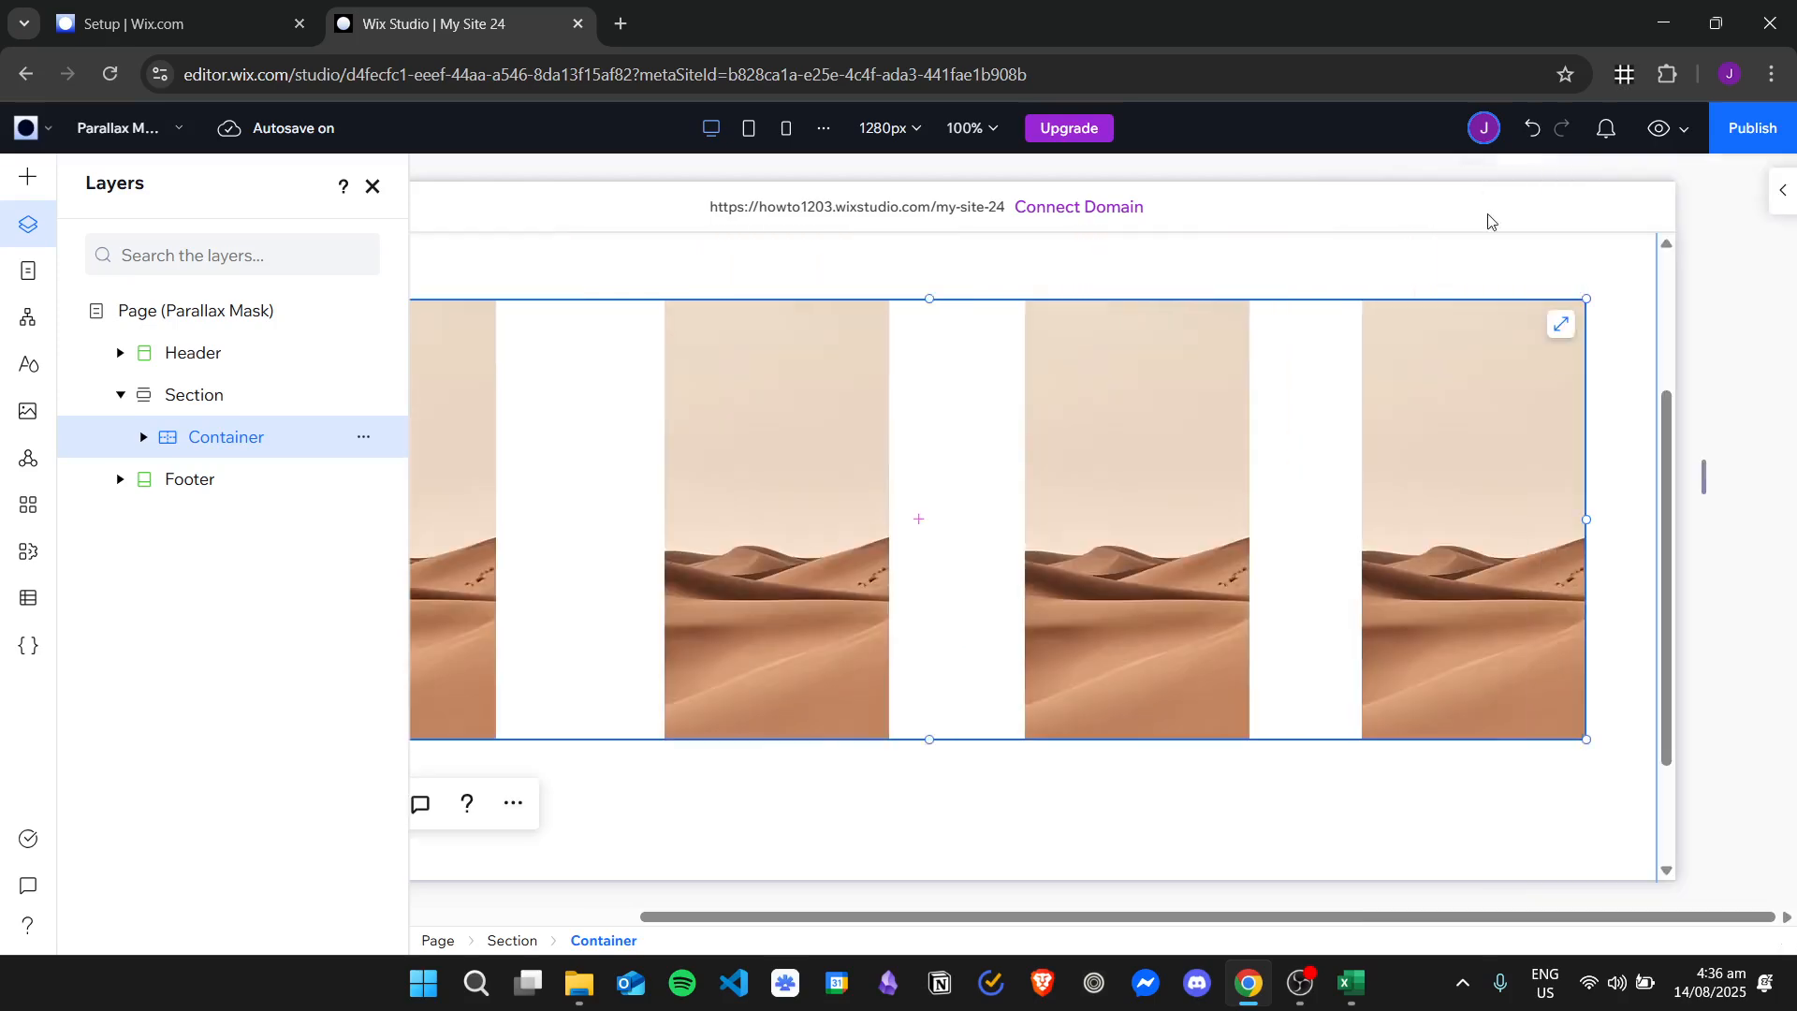
left_click(1014, 815)
left_click(376, 188)
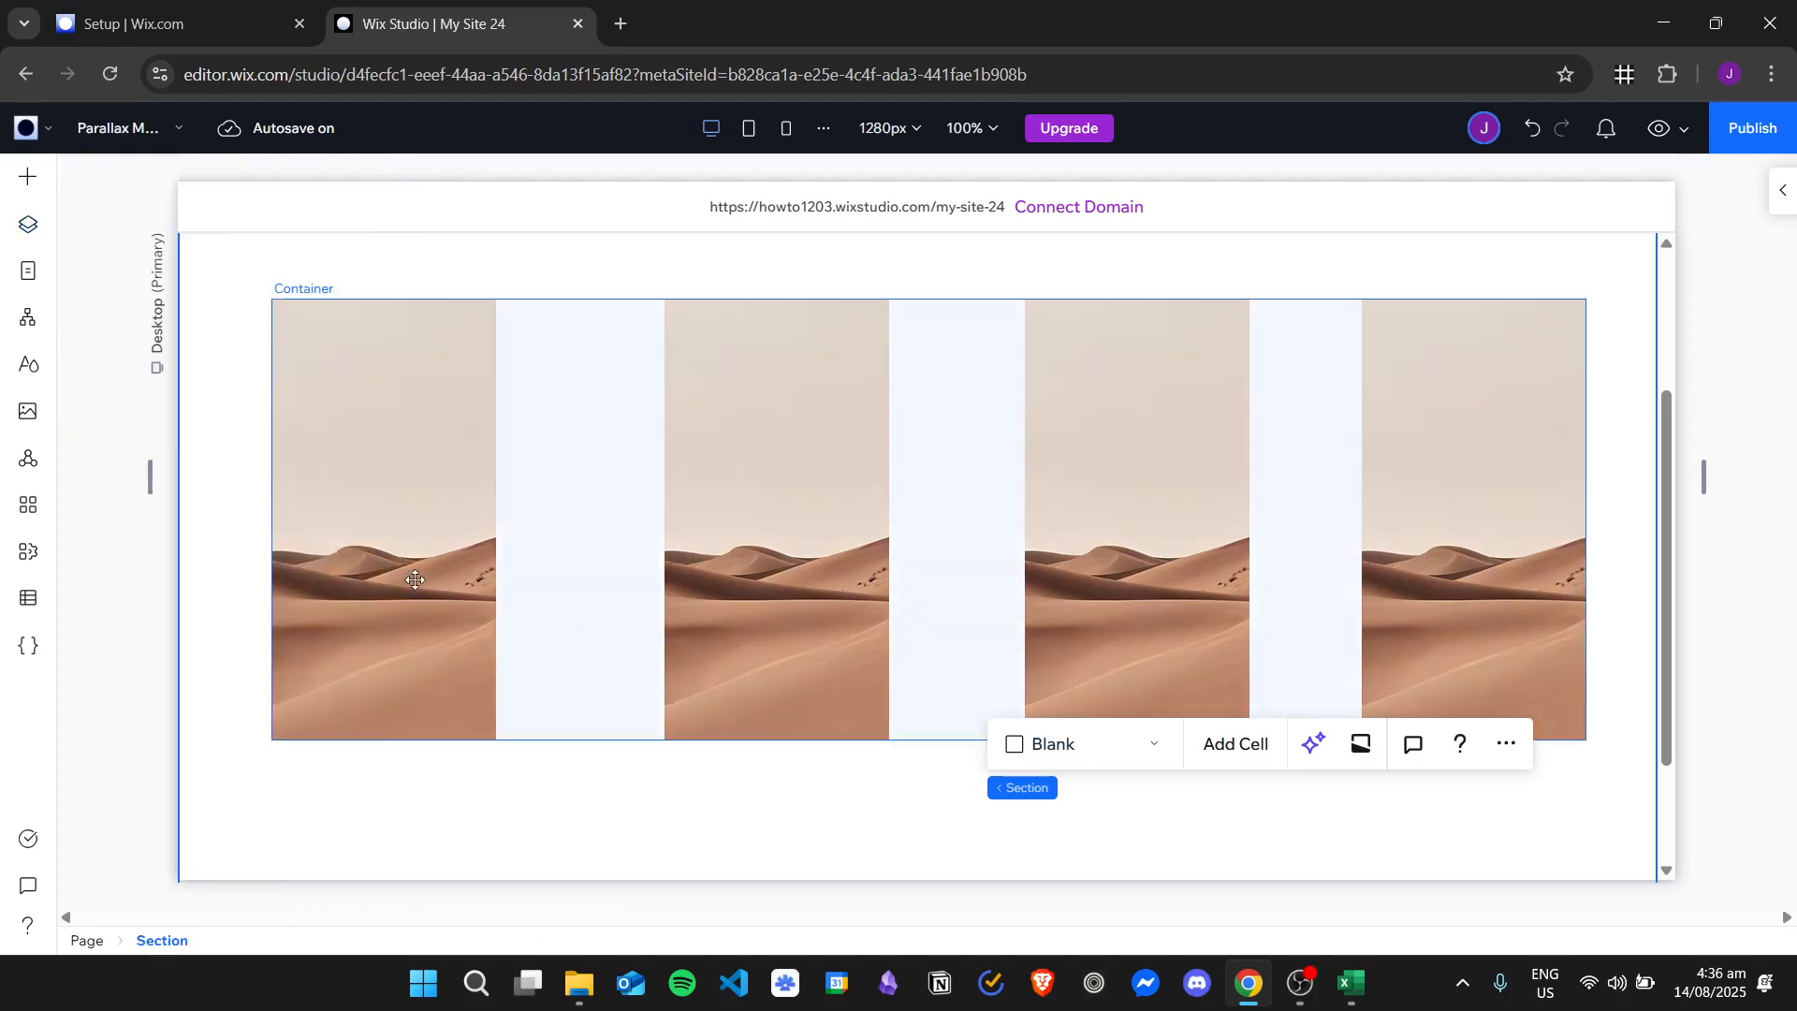
- Replace the first container's image with car-front-png-327126.png, scale it down and center the car's front in the container
left_click(403, 540)
left_click(410, 527)
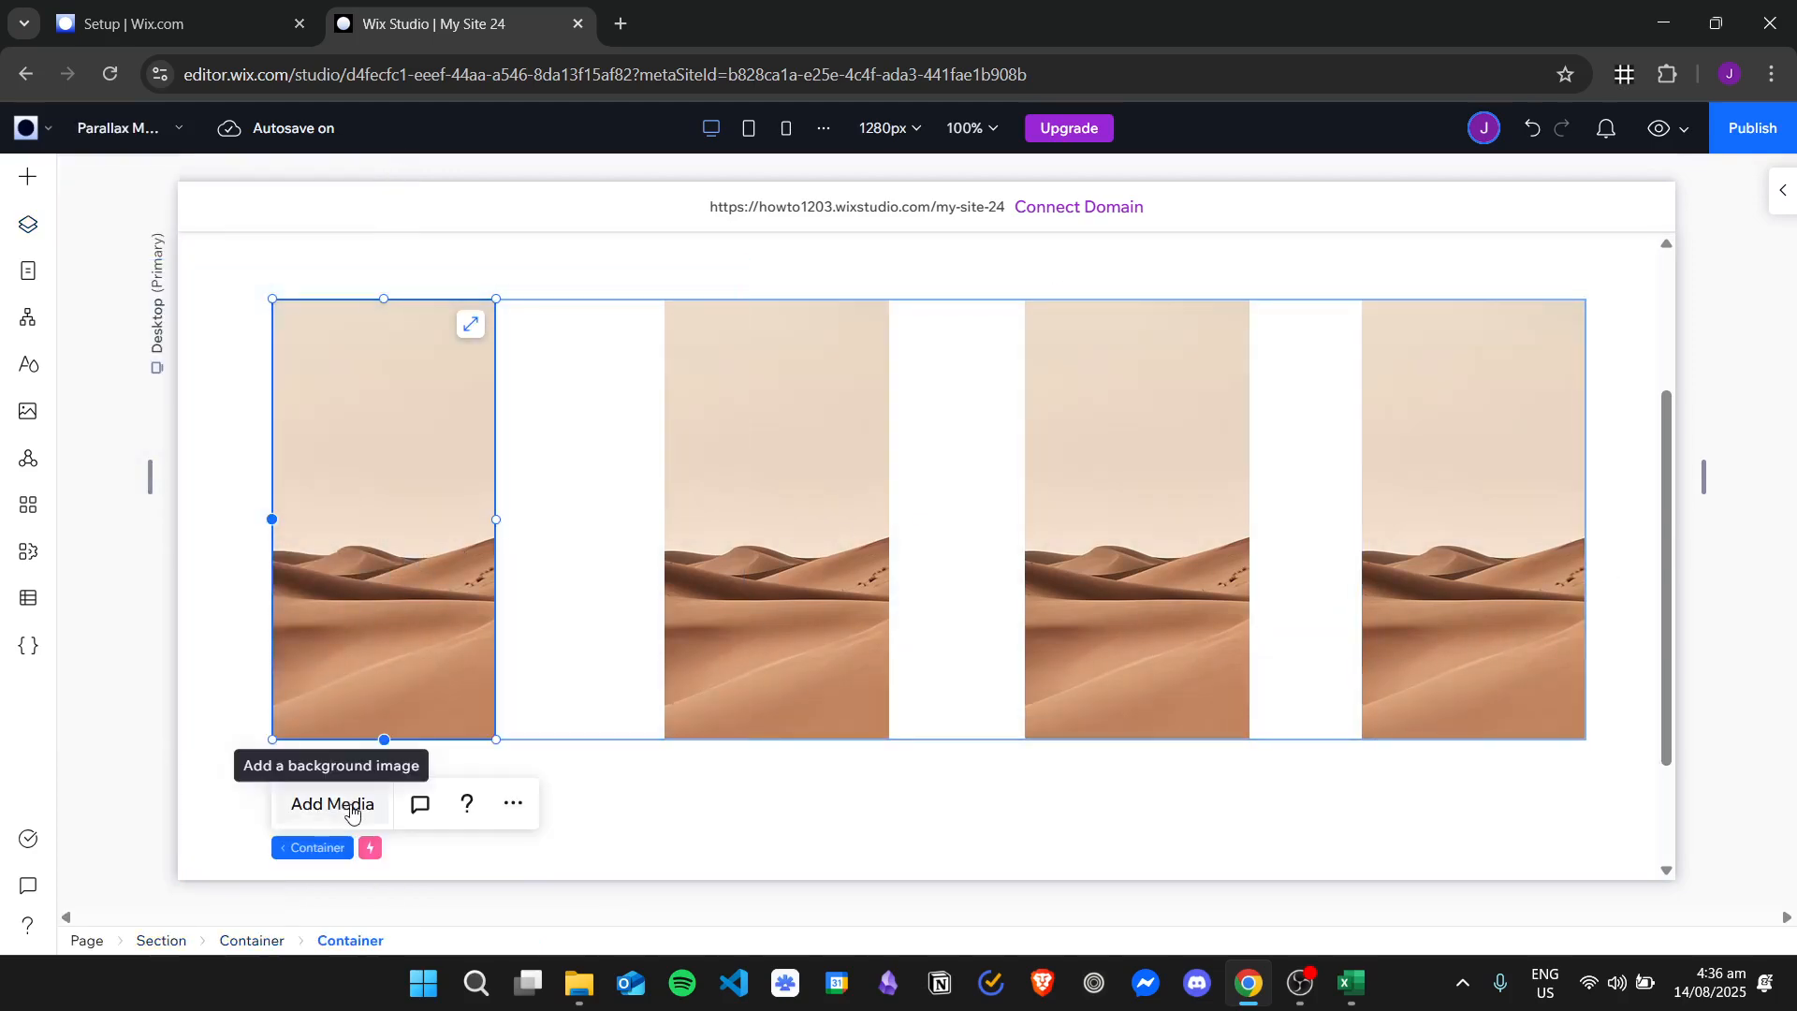
left_click(379, 538)
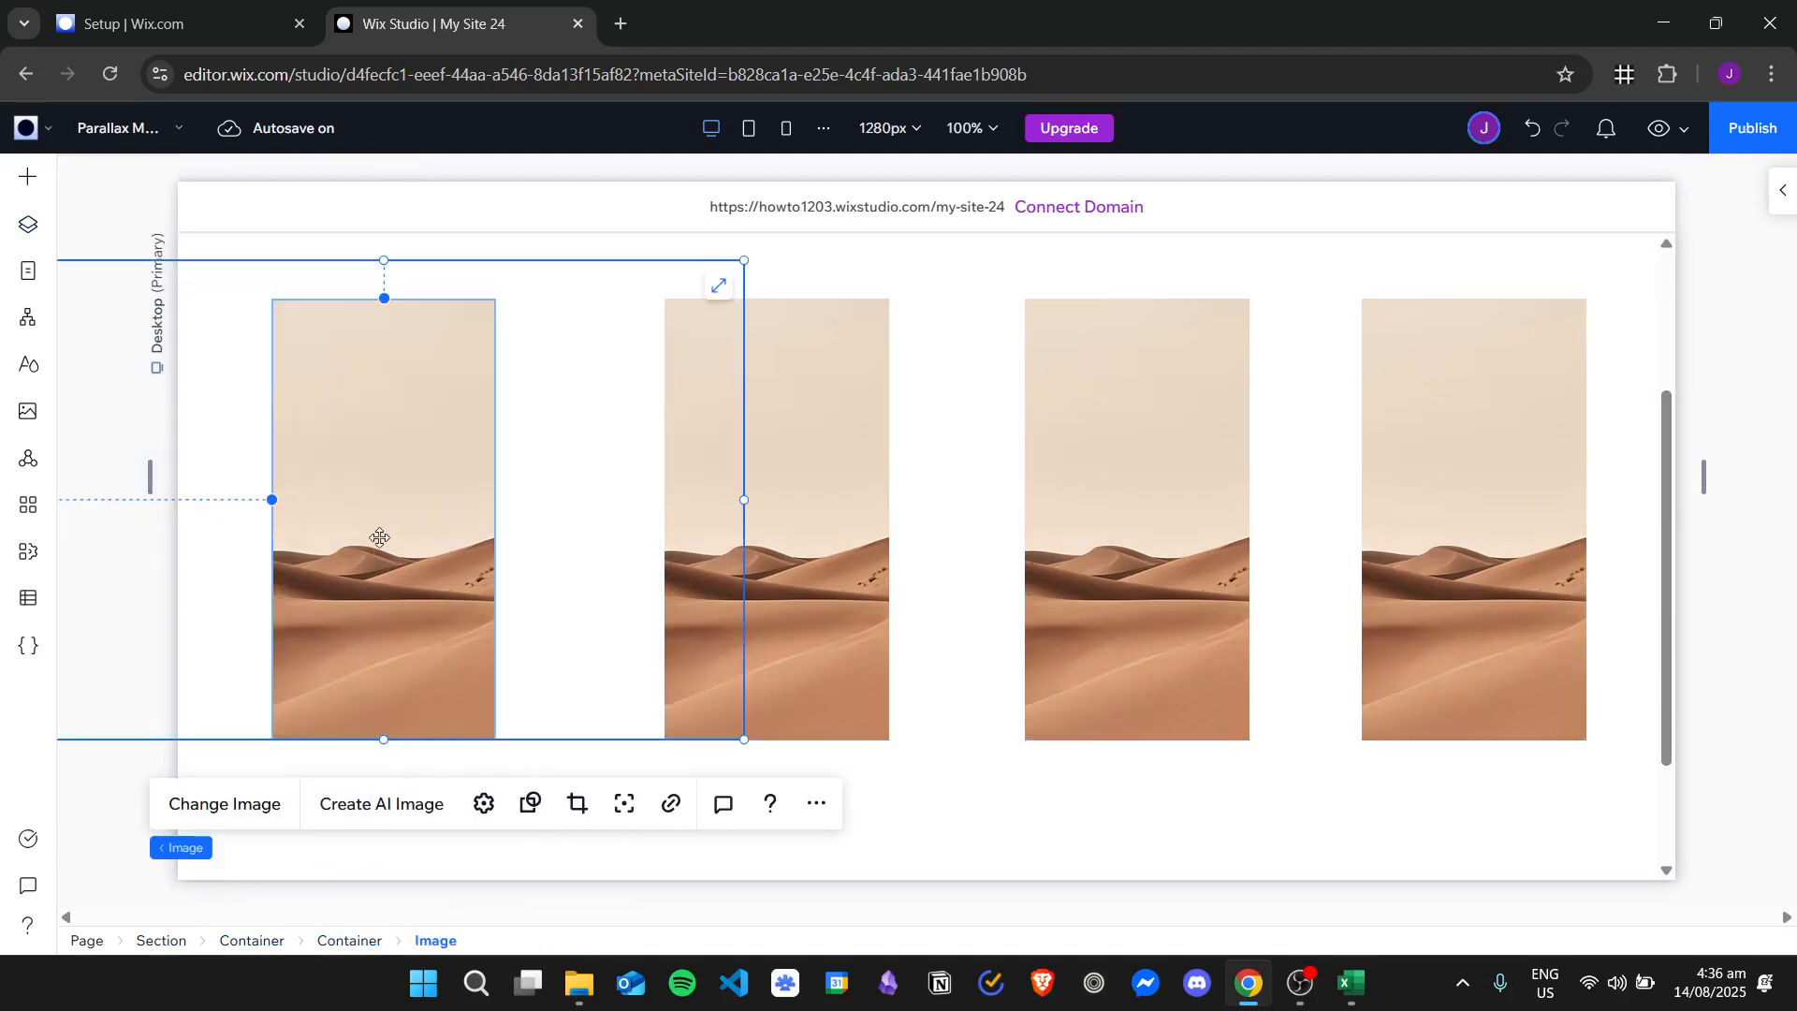
double_click(1242, 543)
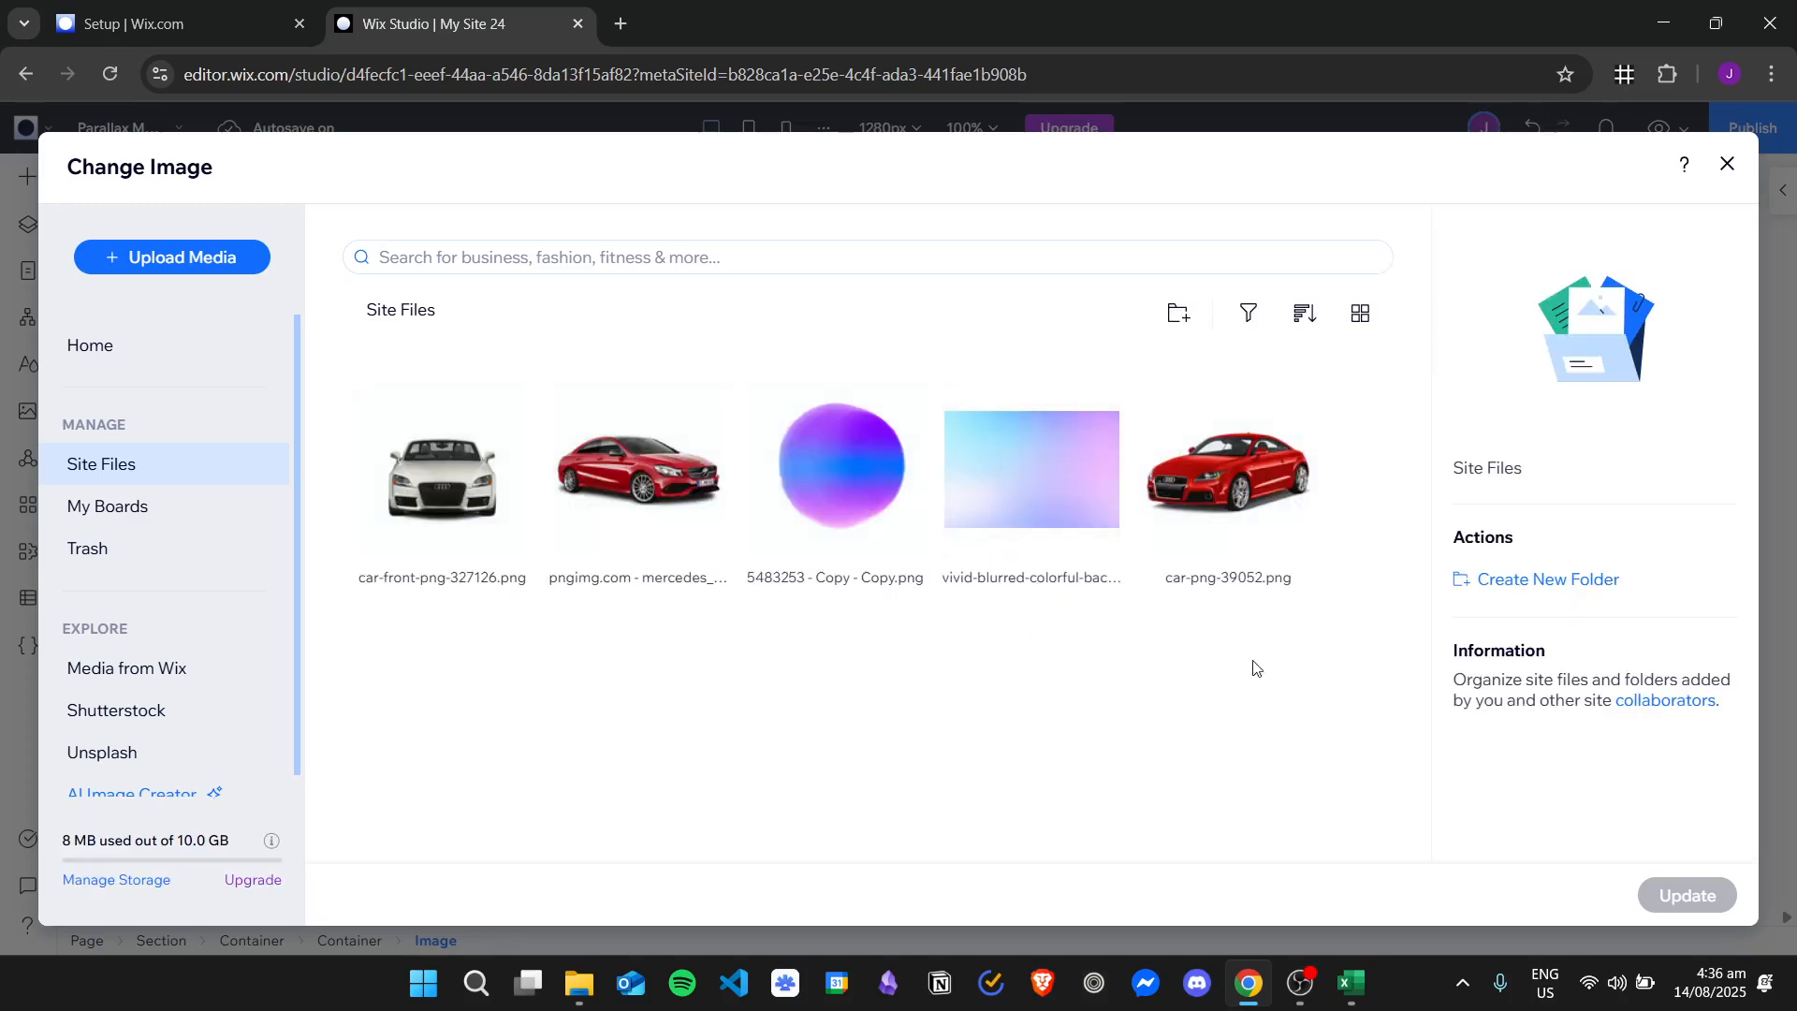
scroll(154, 561, "down", 1)
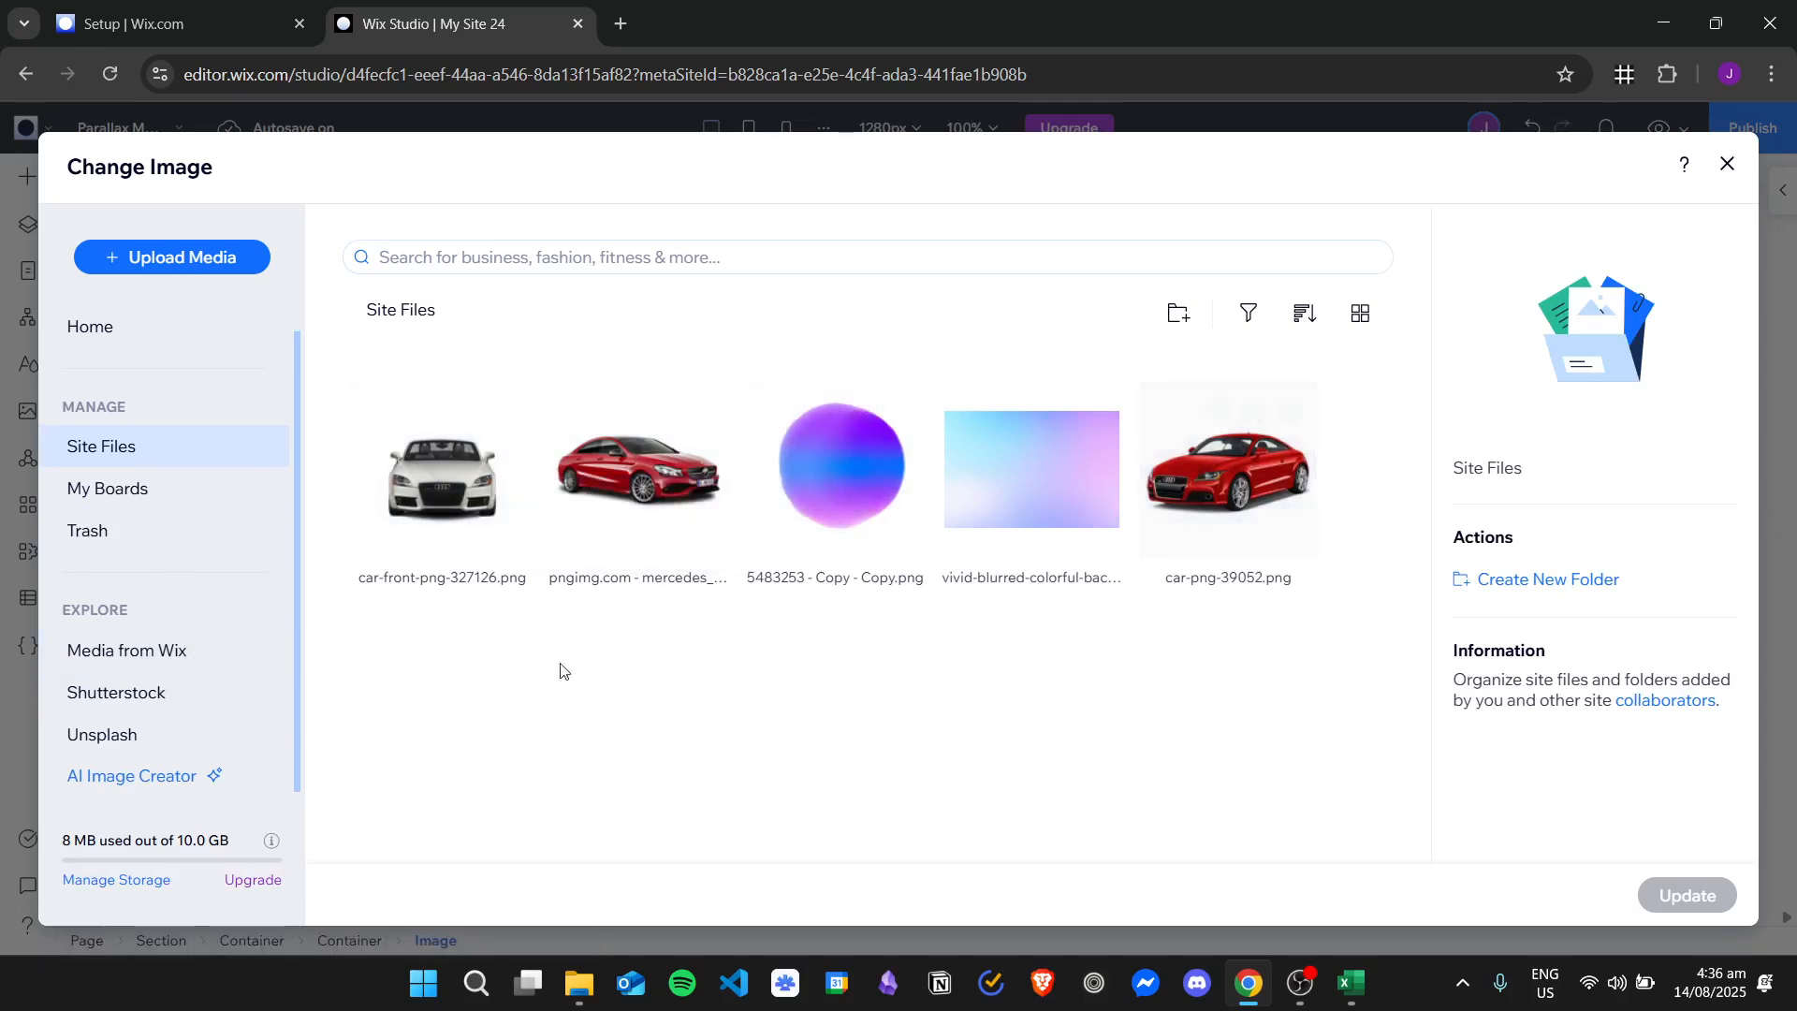
double_click(462, 483)
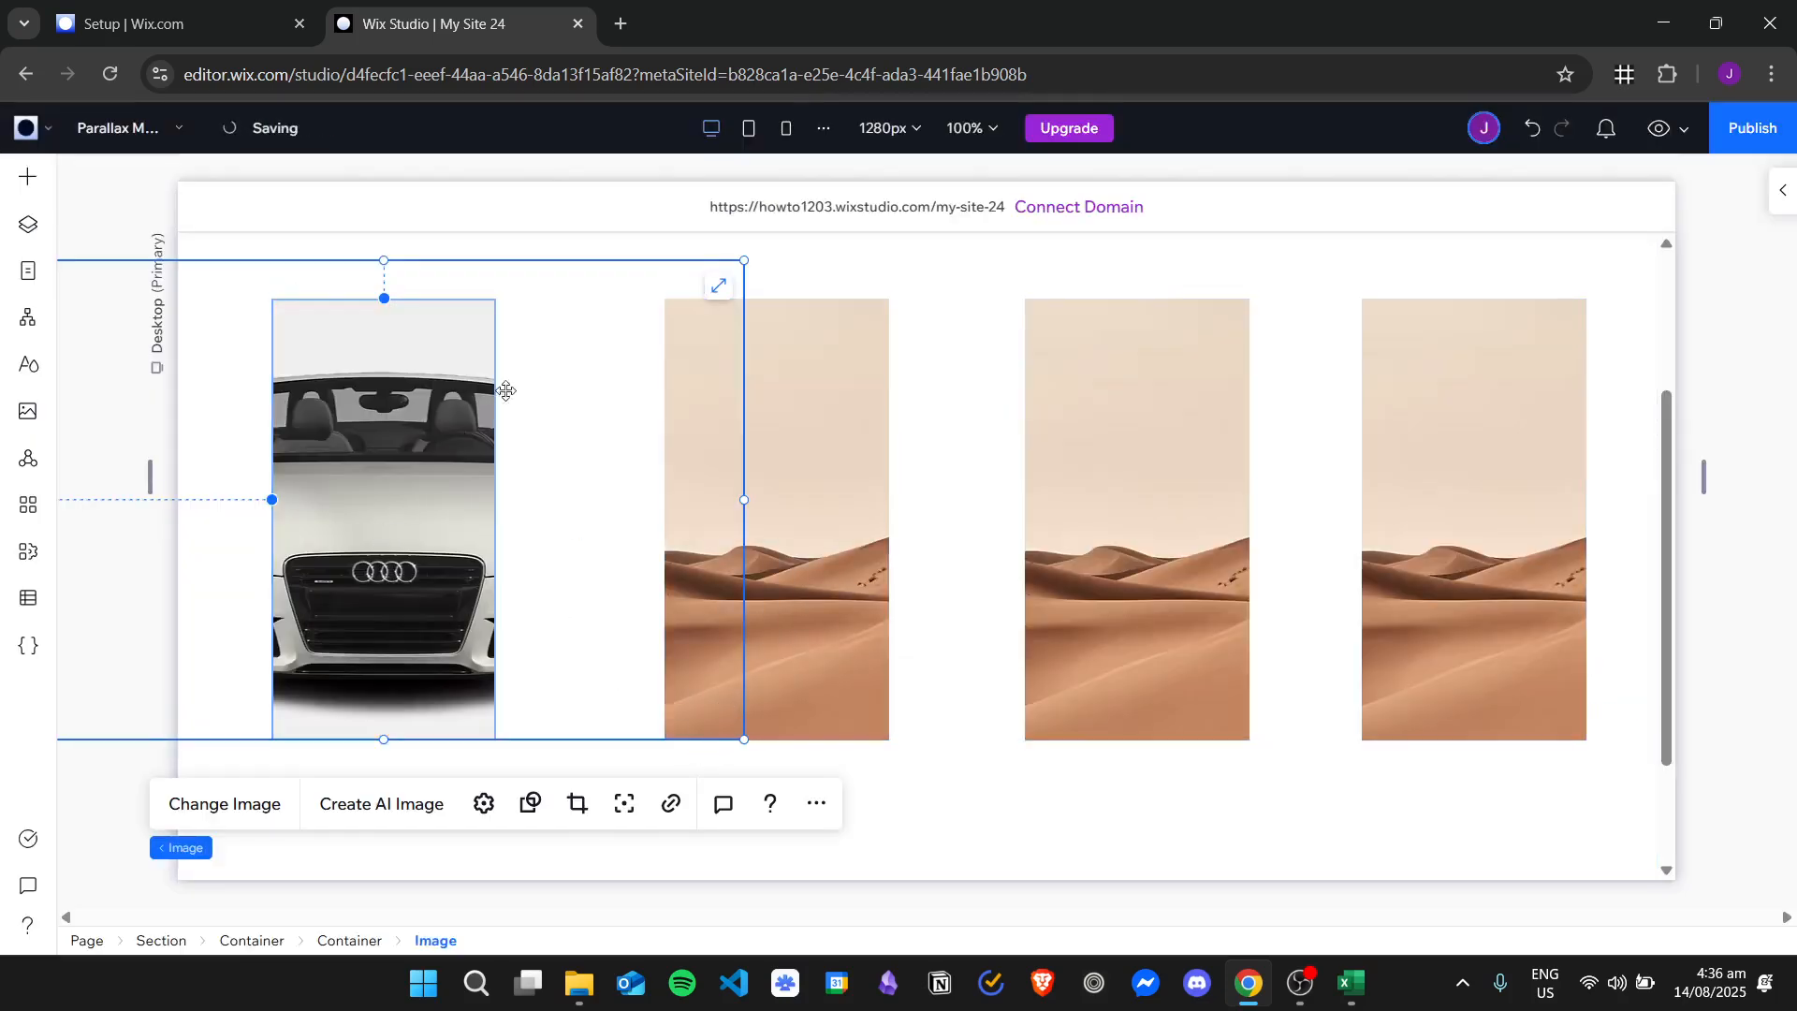
left_click_drag(669, 307, 593, 379)
left_click_drag(391, 562, 416, 532)
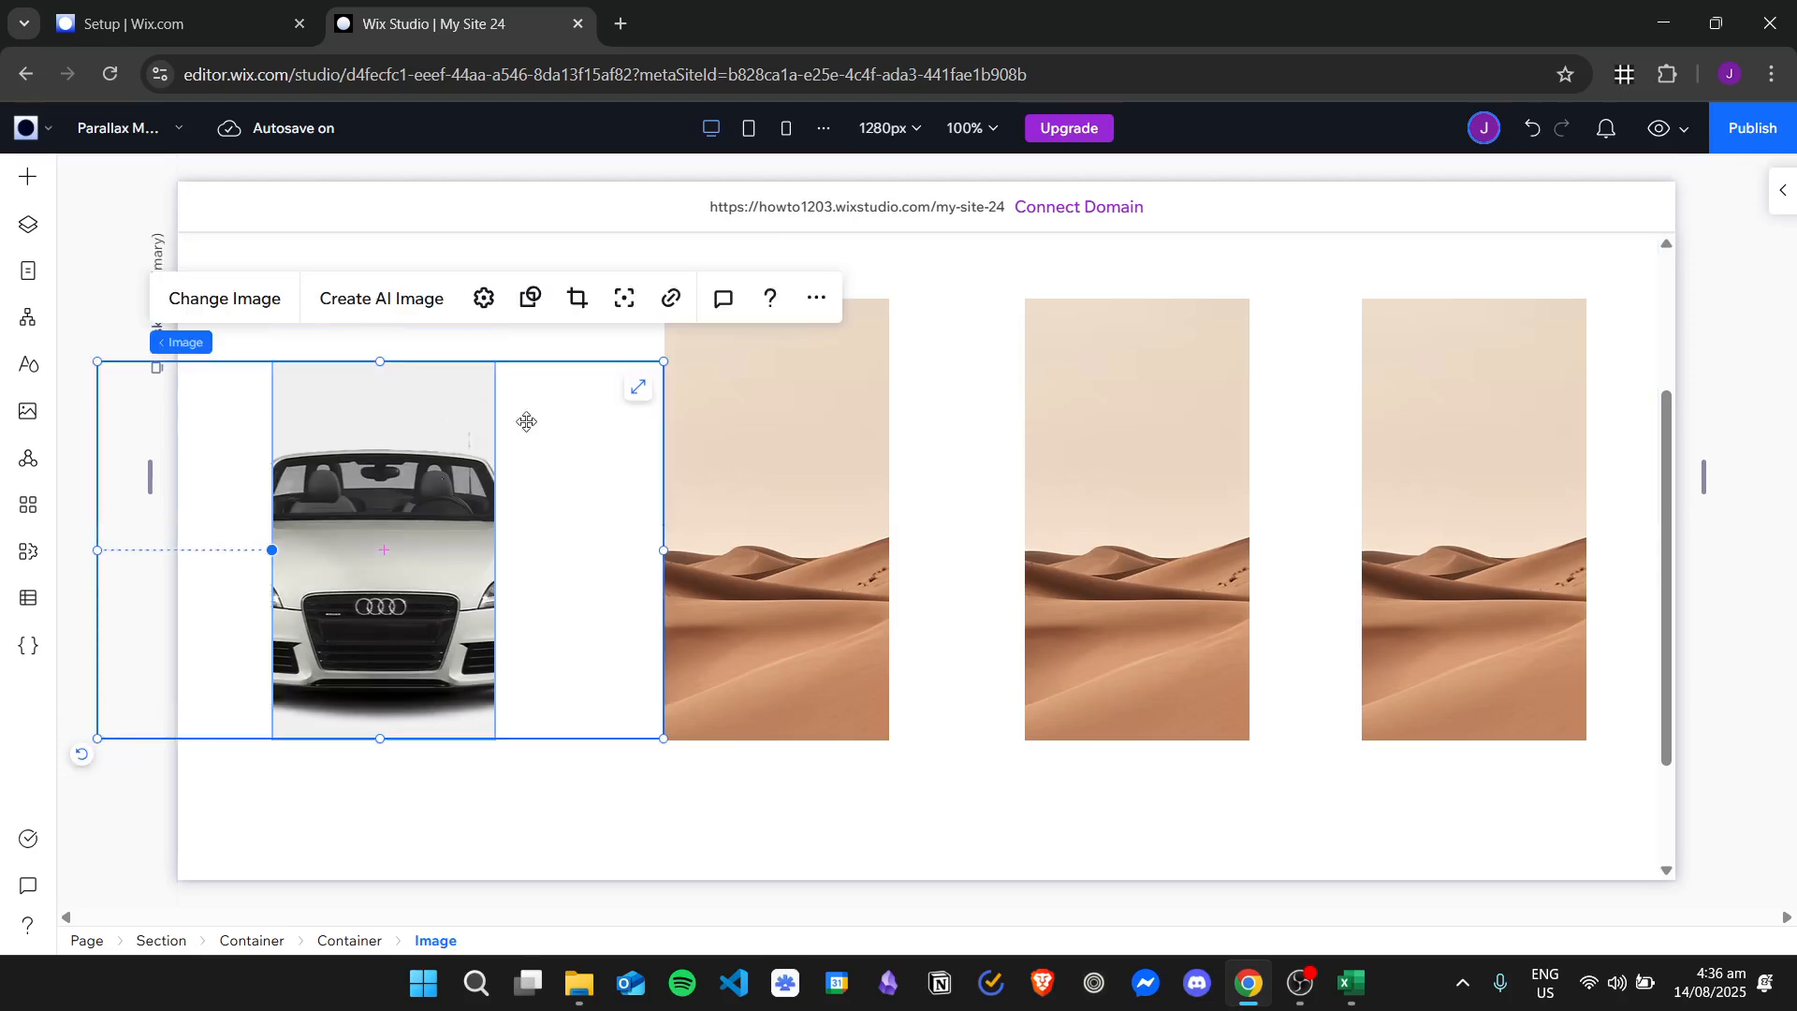
- Replace the second container's image with the red Mercedes PNG, scale it down and position the car's front in the container
left_click(802, 525)
left_click(804, 526)
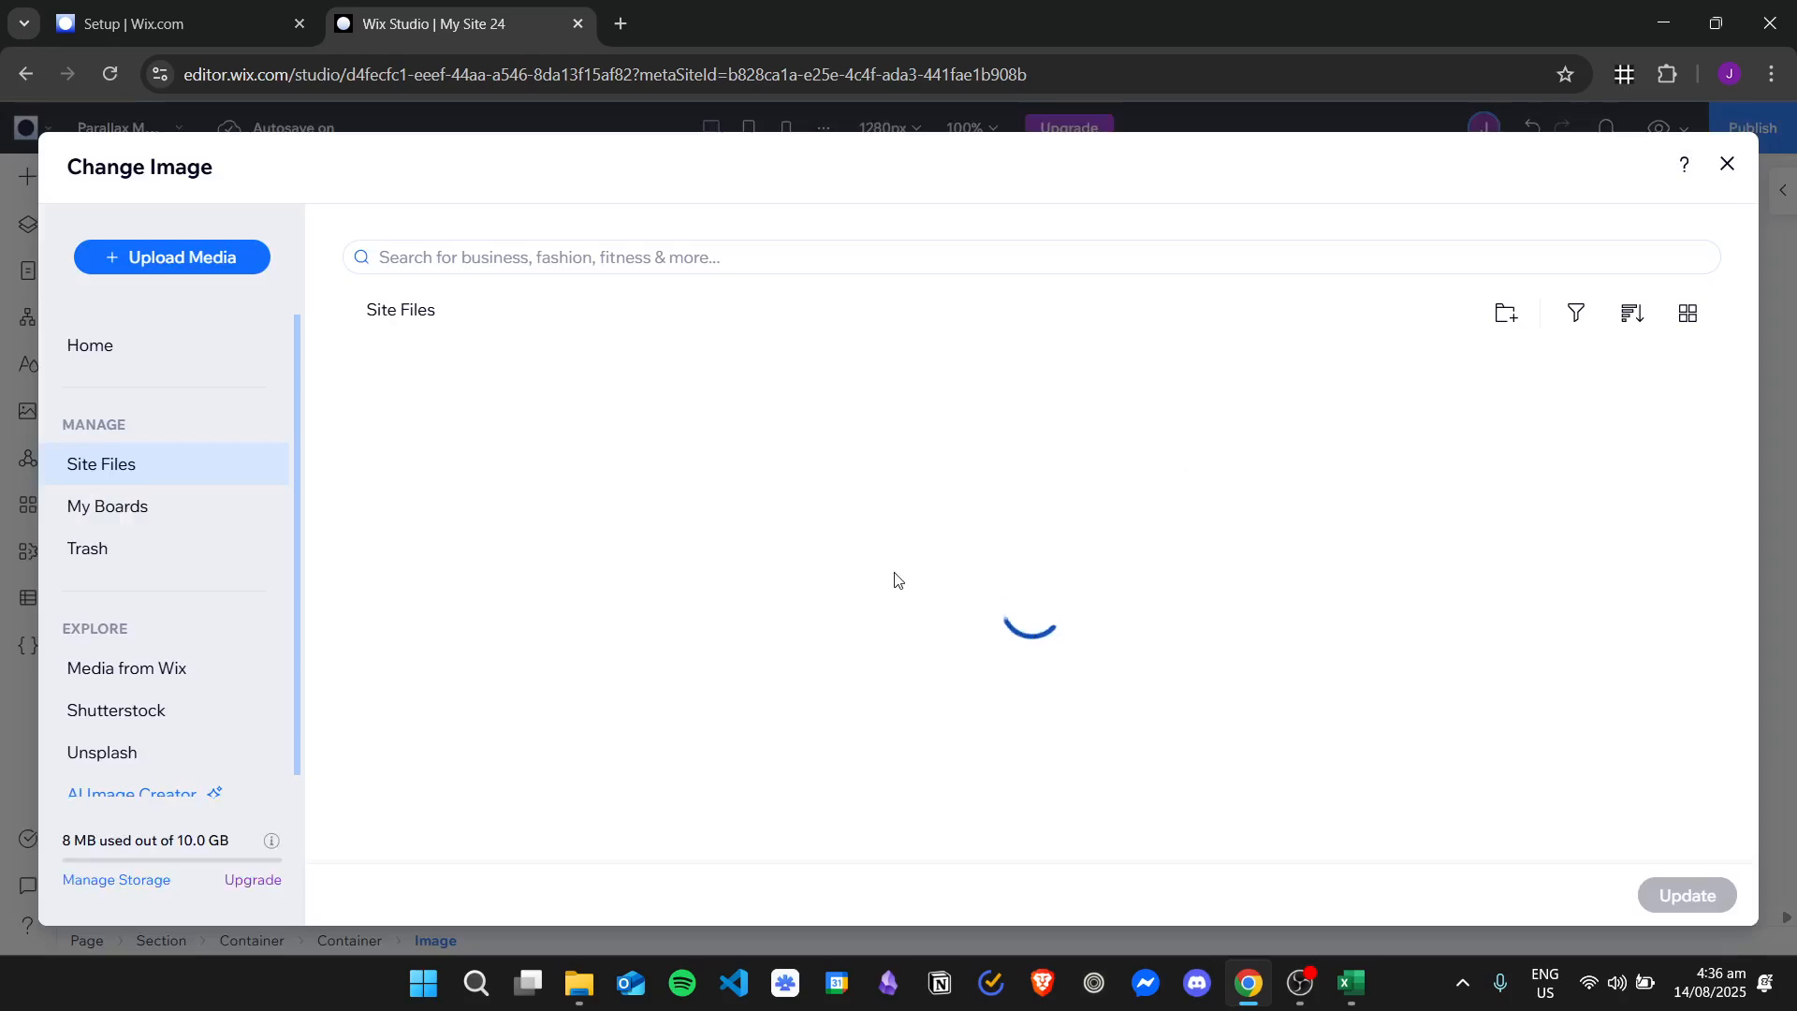
key("Escape")
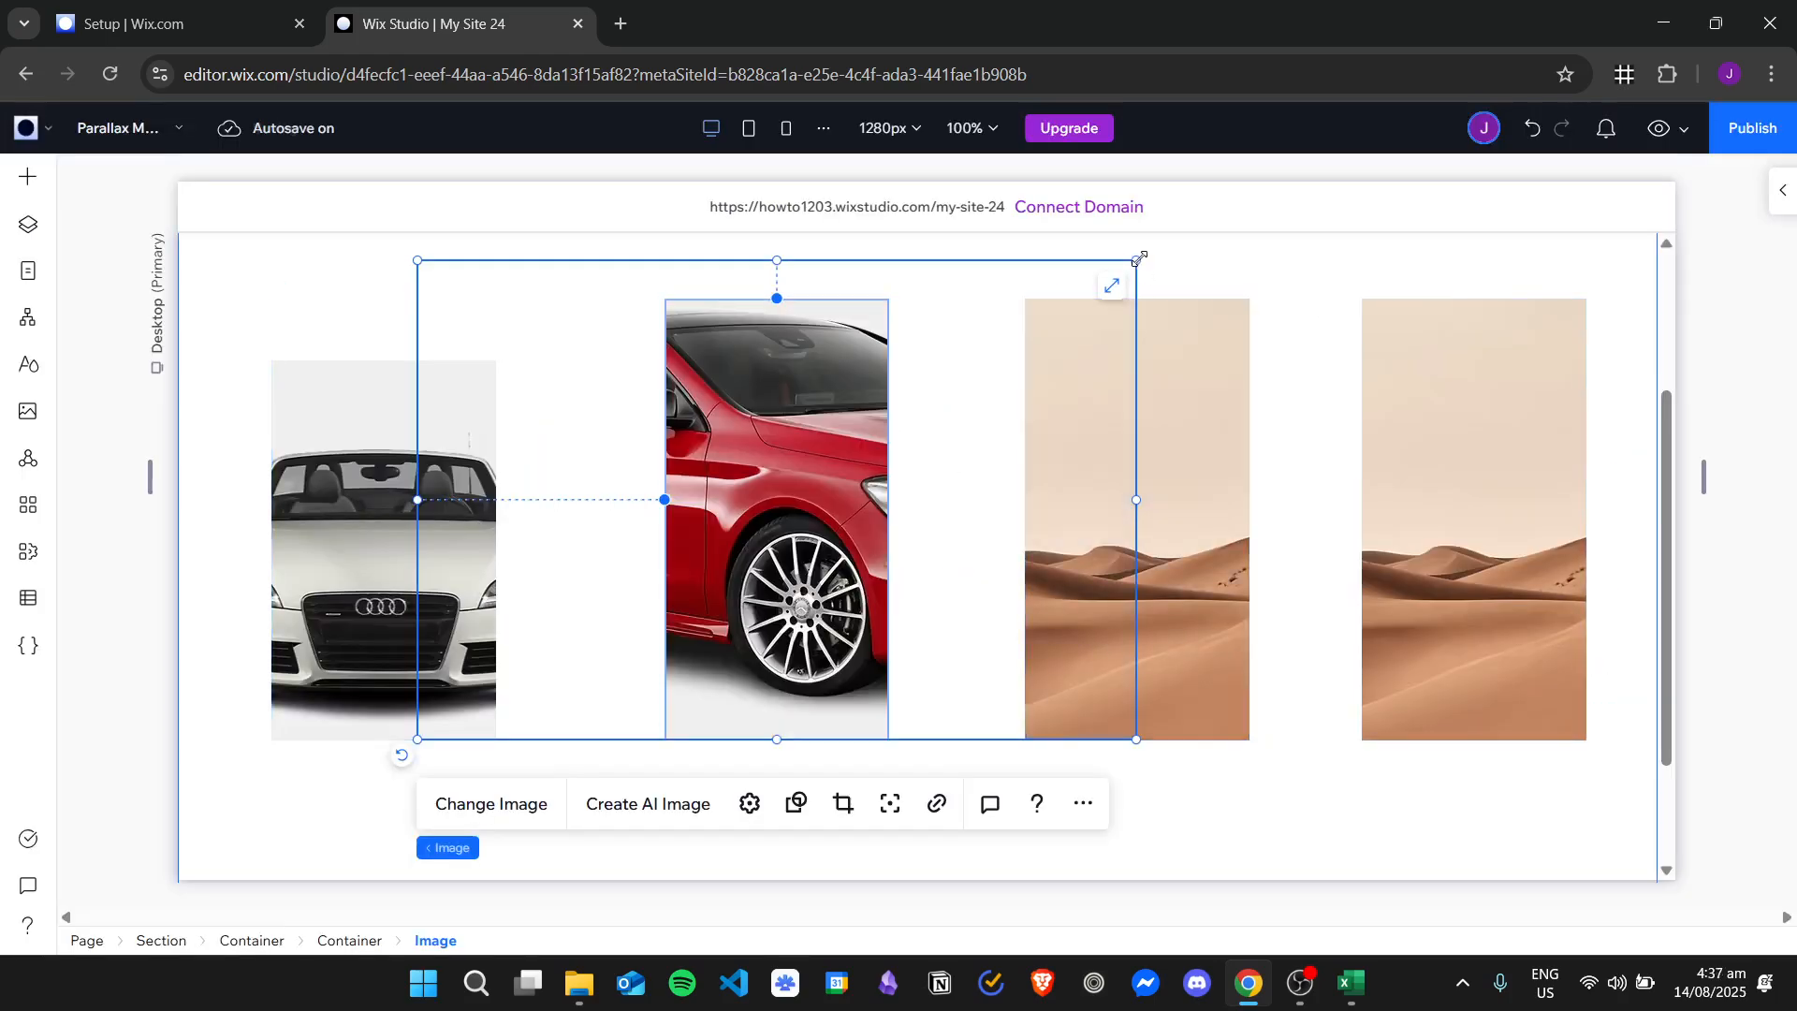
left_click_drag(1138, 259, 902, 418)
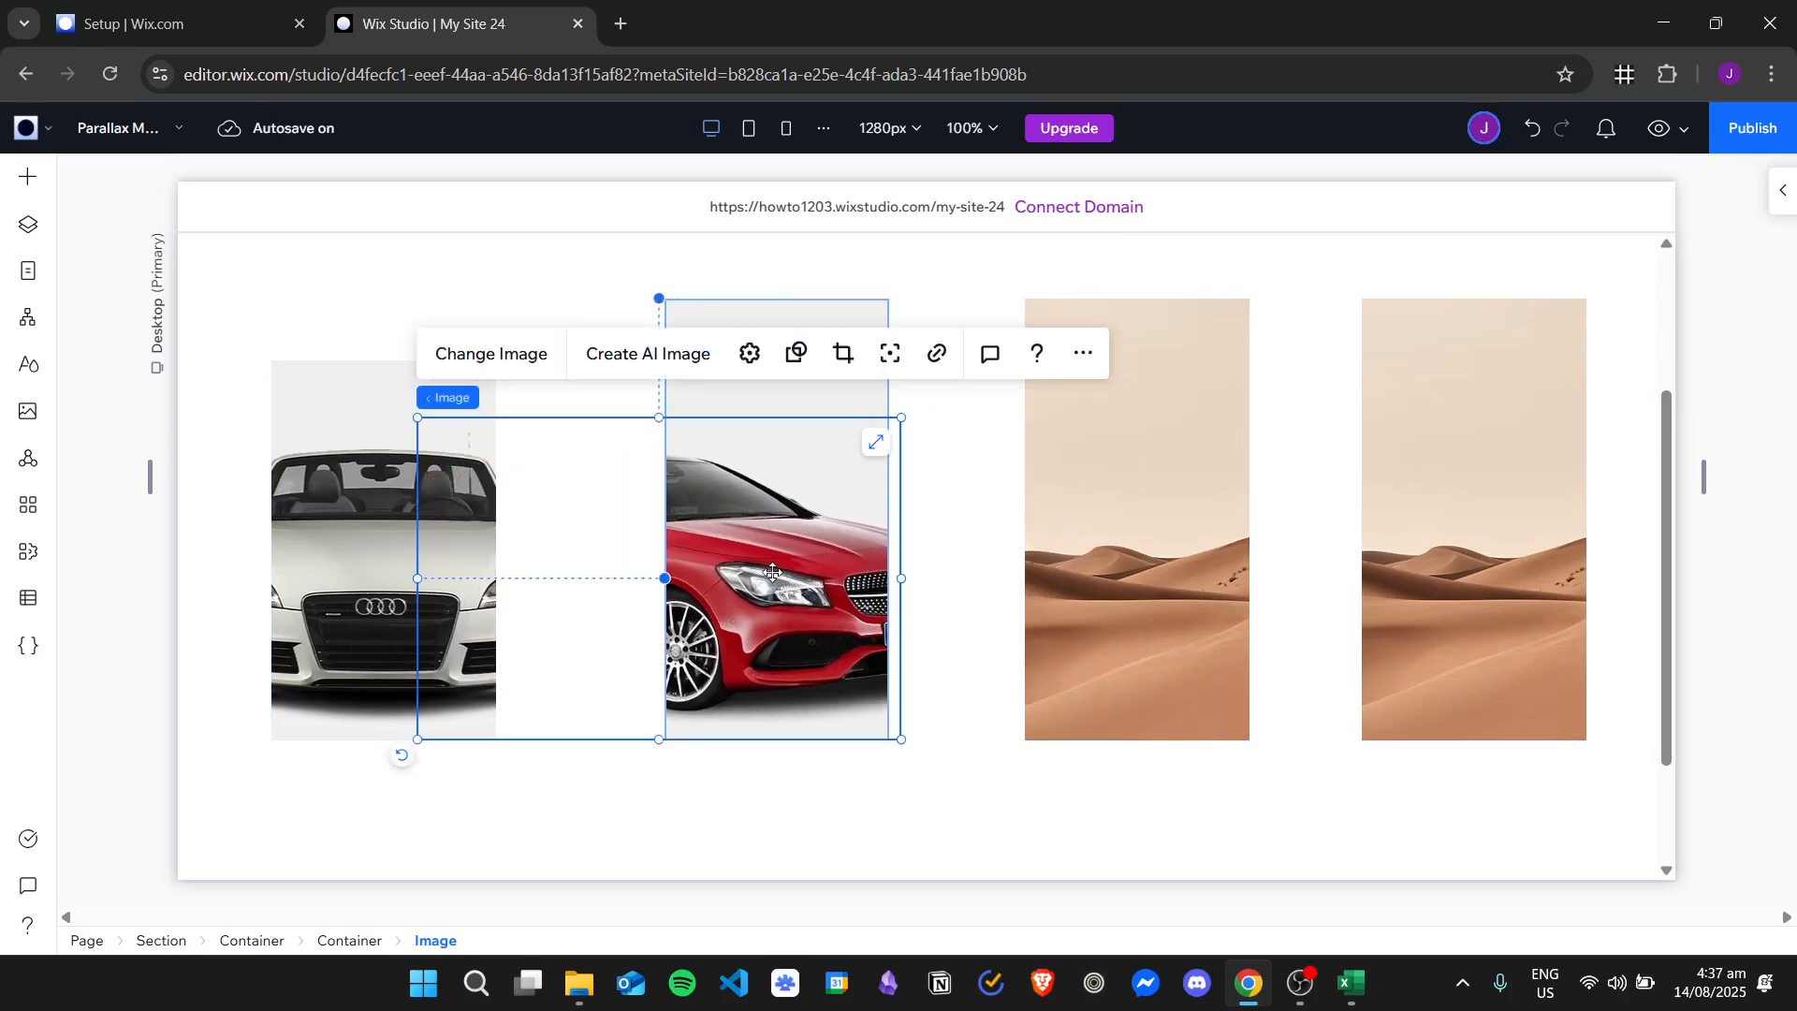
left_click_drag(772, 572, 817, 522)
- Replace the third container's image with car-png-39052.png and scale it down proportionally
left_click(1111, 635)
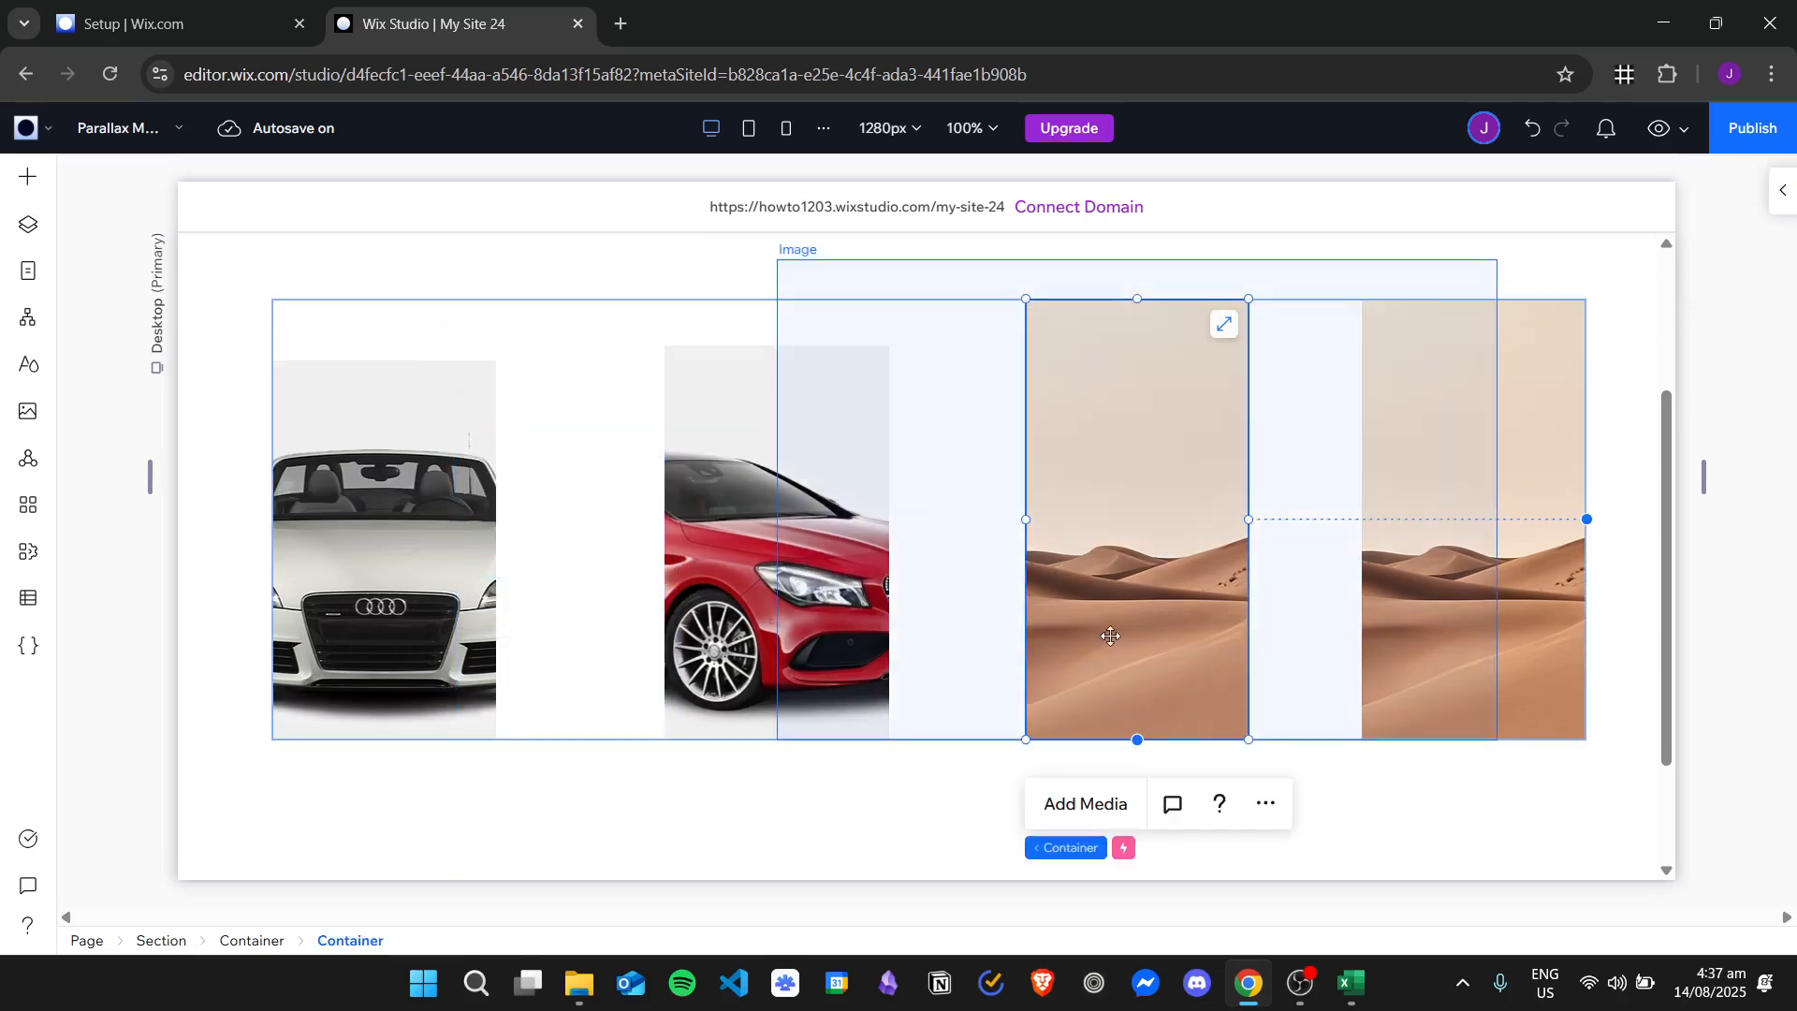
left_click(1133, 549)
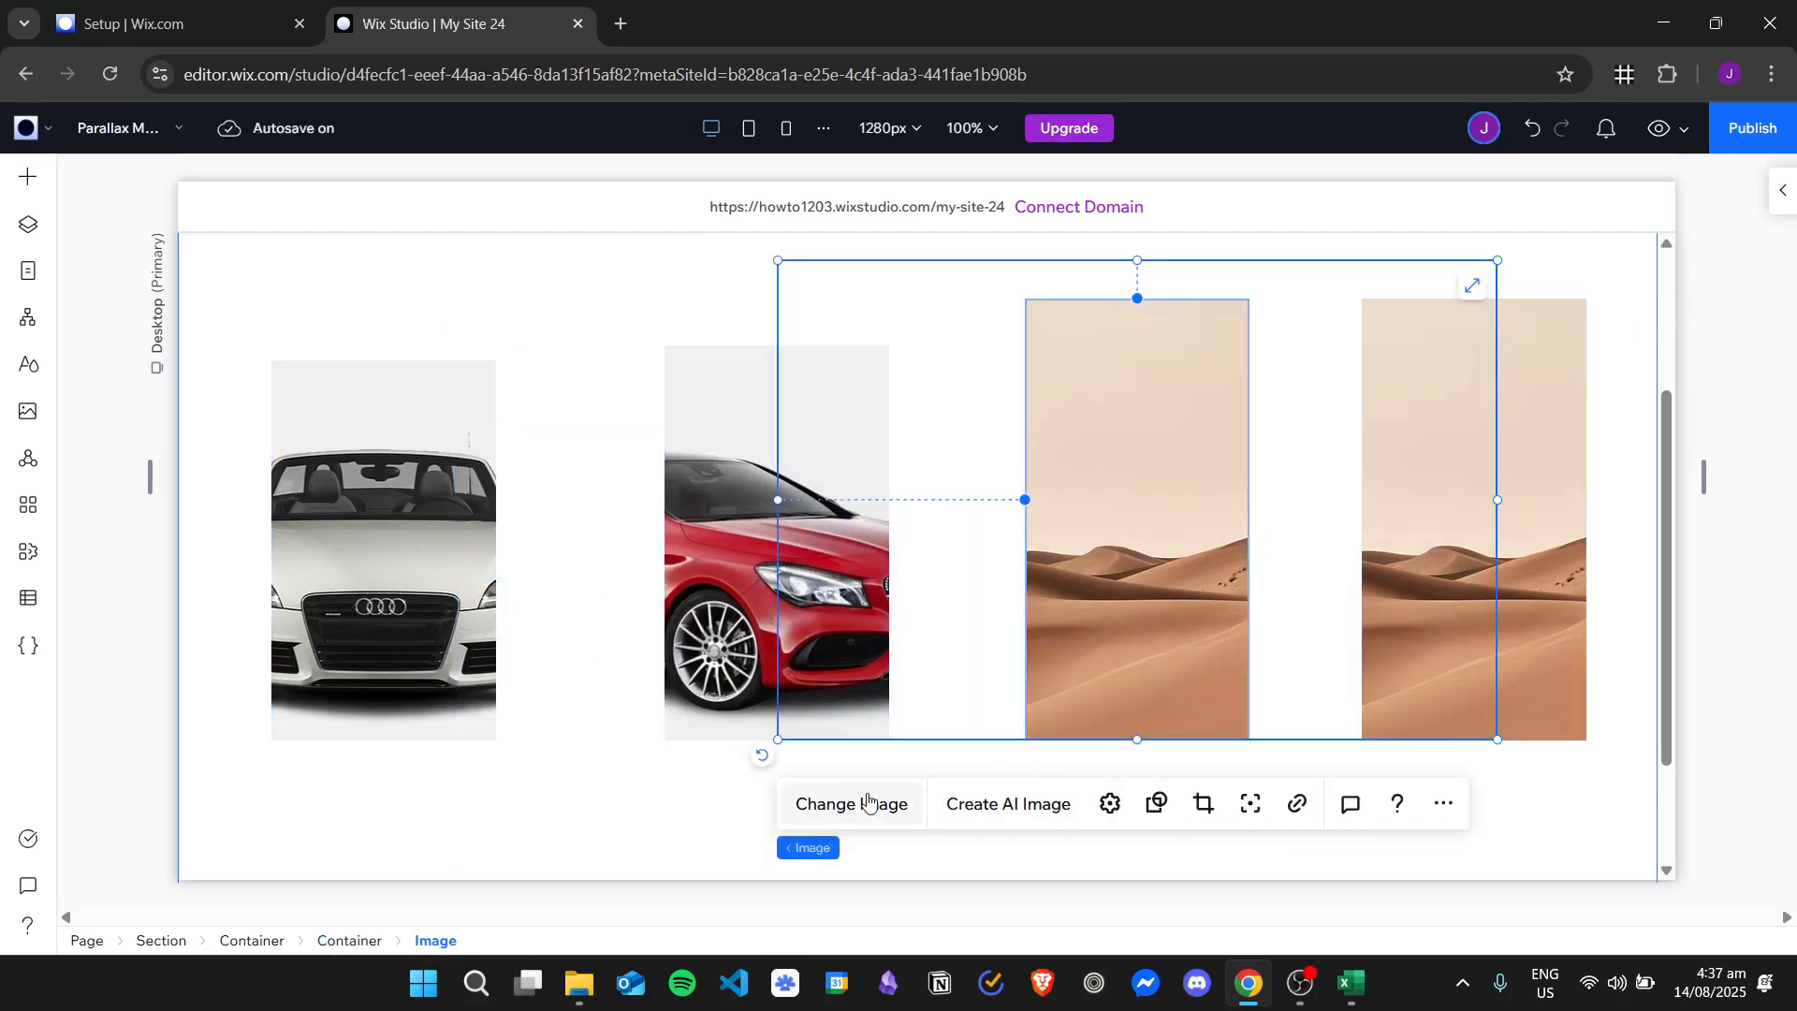
double_click(1286, 552)
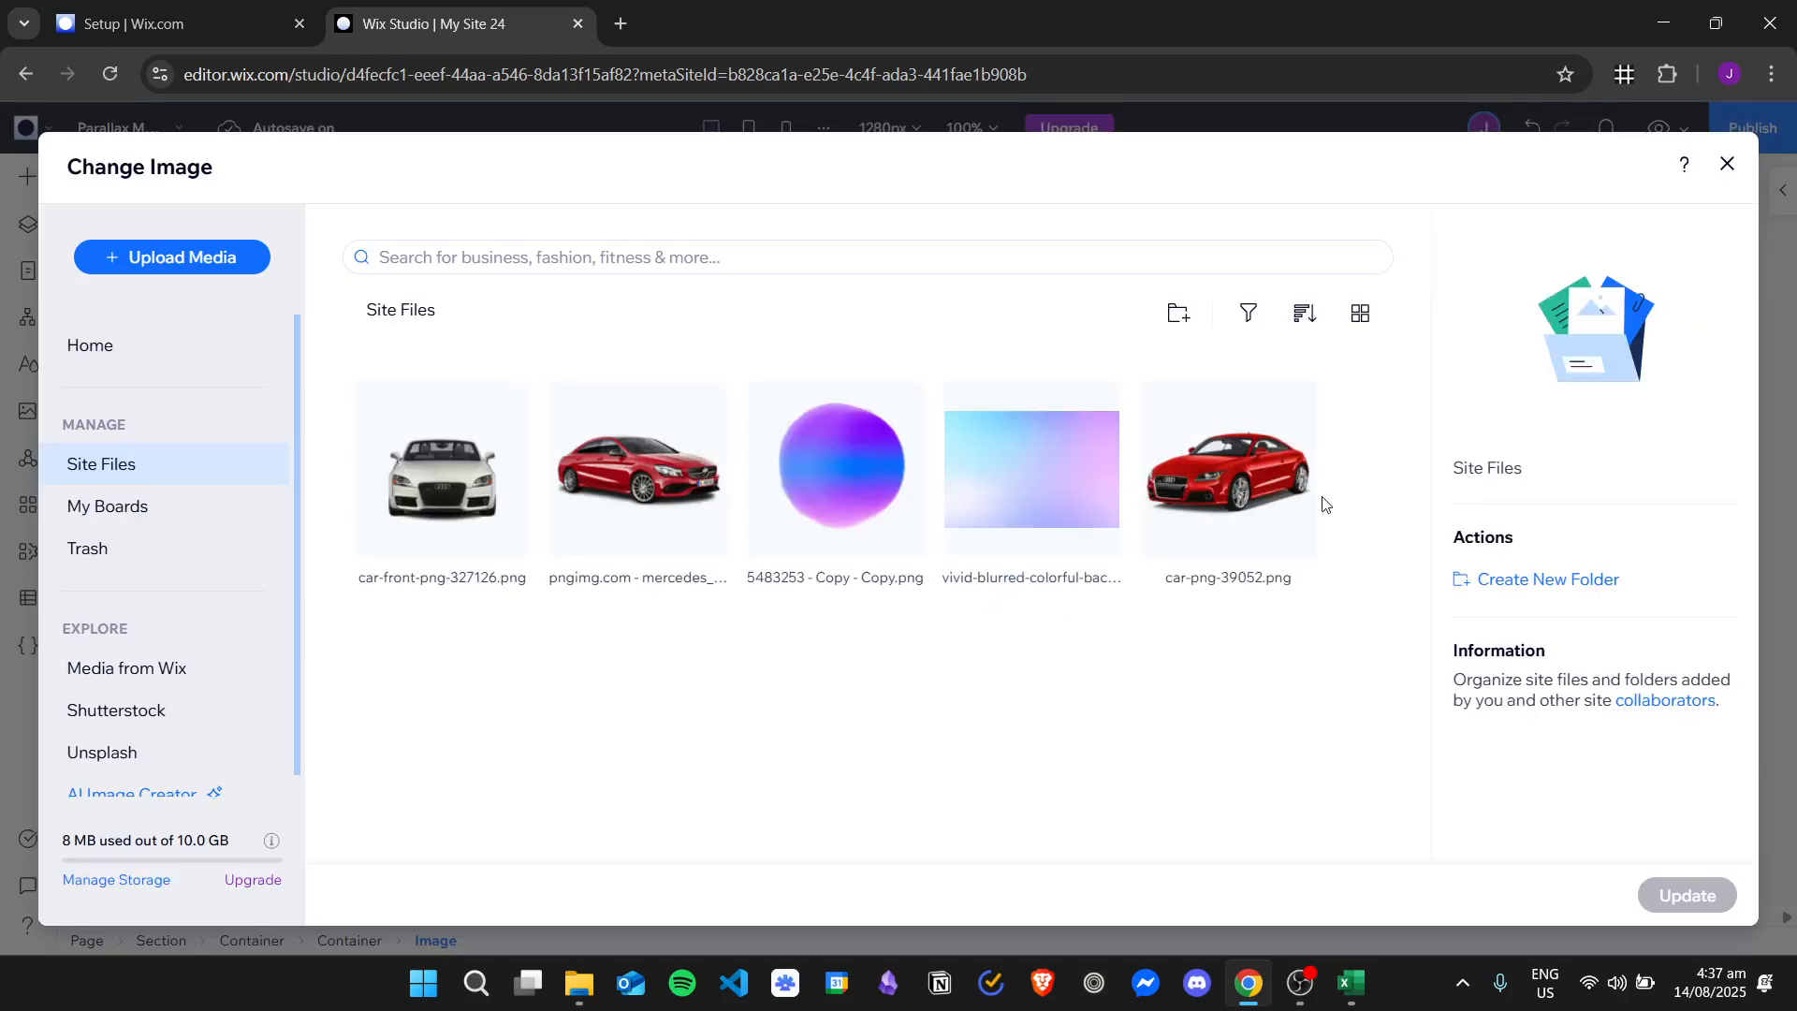
double_click(1251, 480)
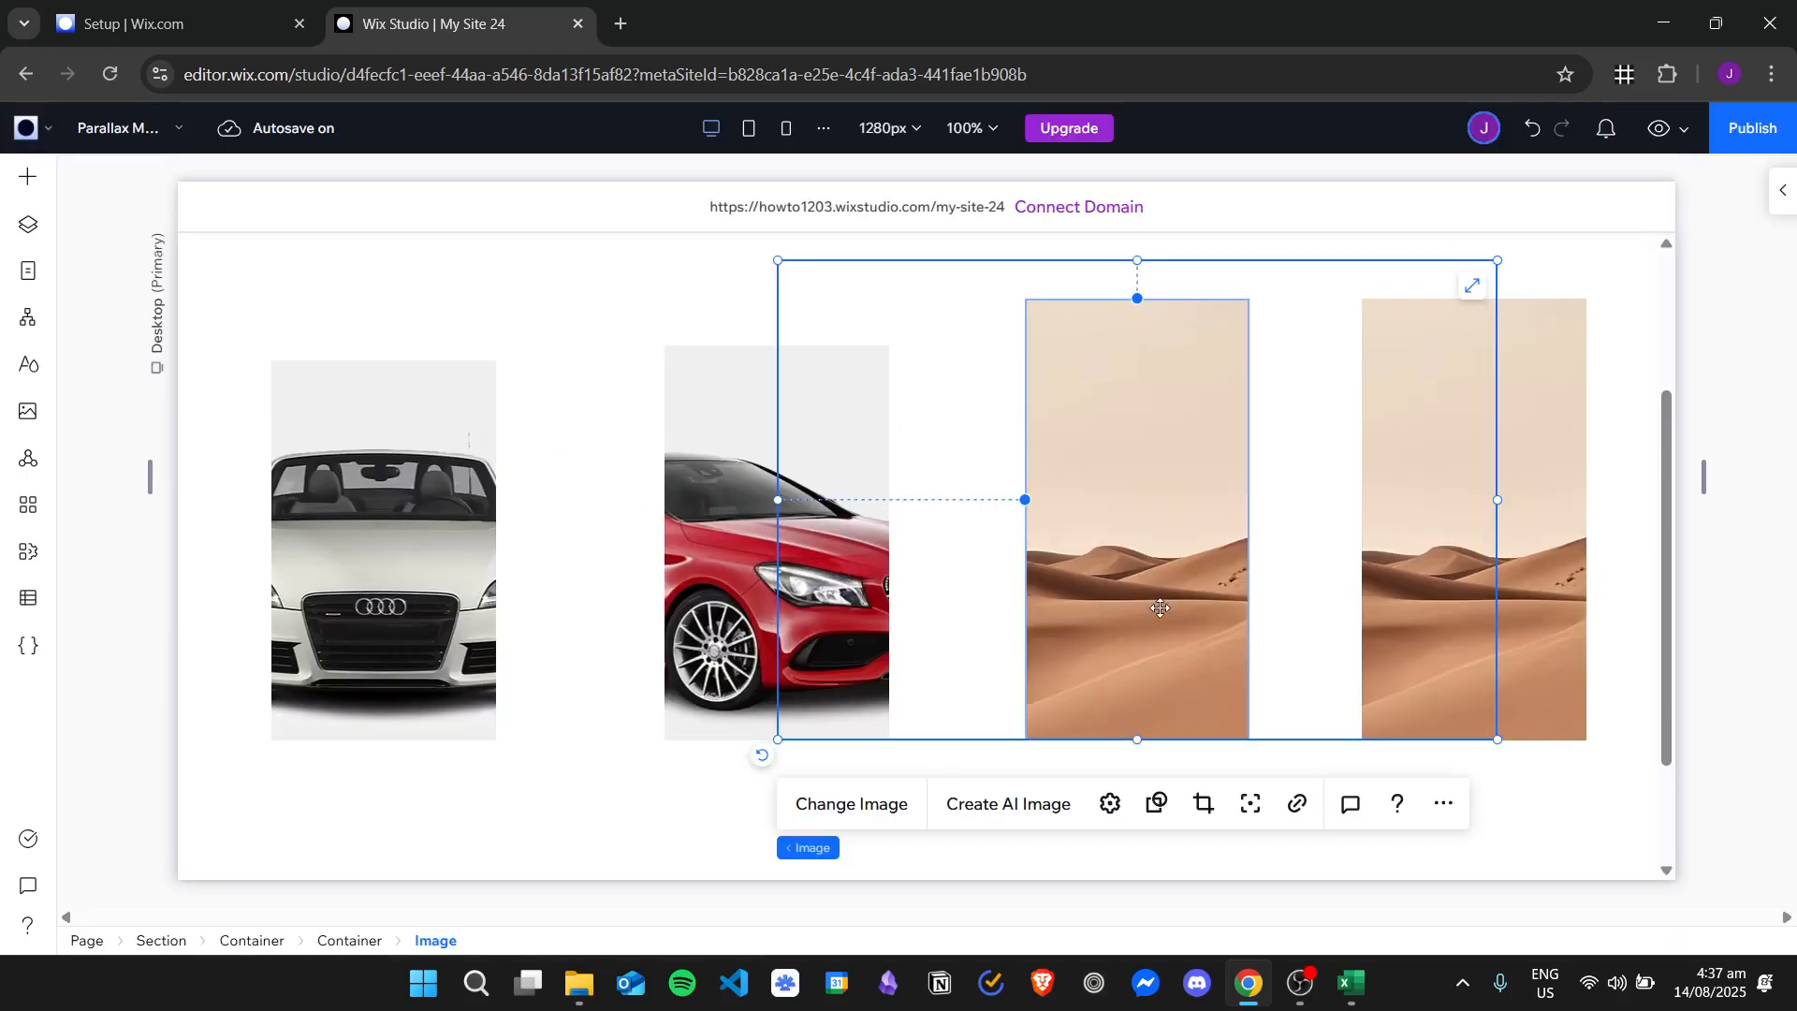
left_click_drag(1499, 259, 1316, 383)
- Try to reposition the red Audi image over the third container, and undo the move
left_click_drag(1223, 541, 1279, 580)
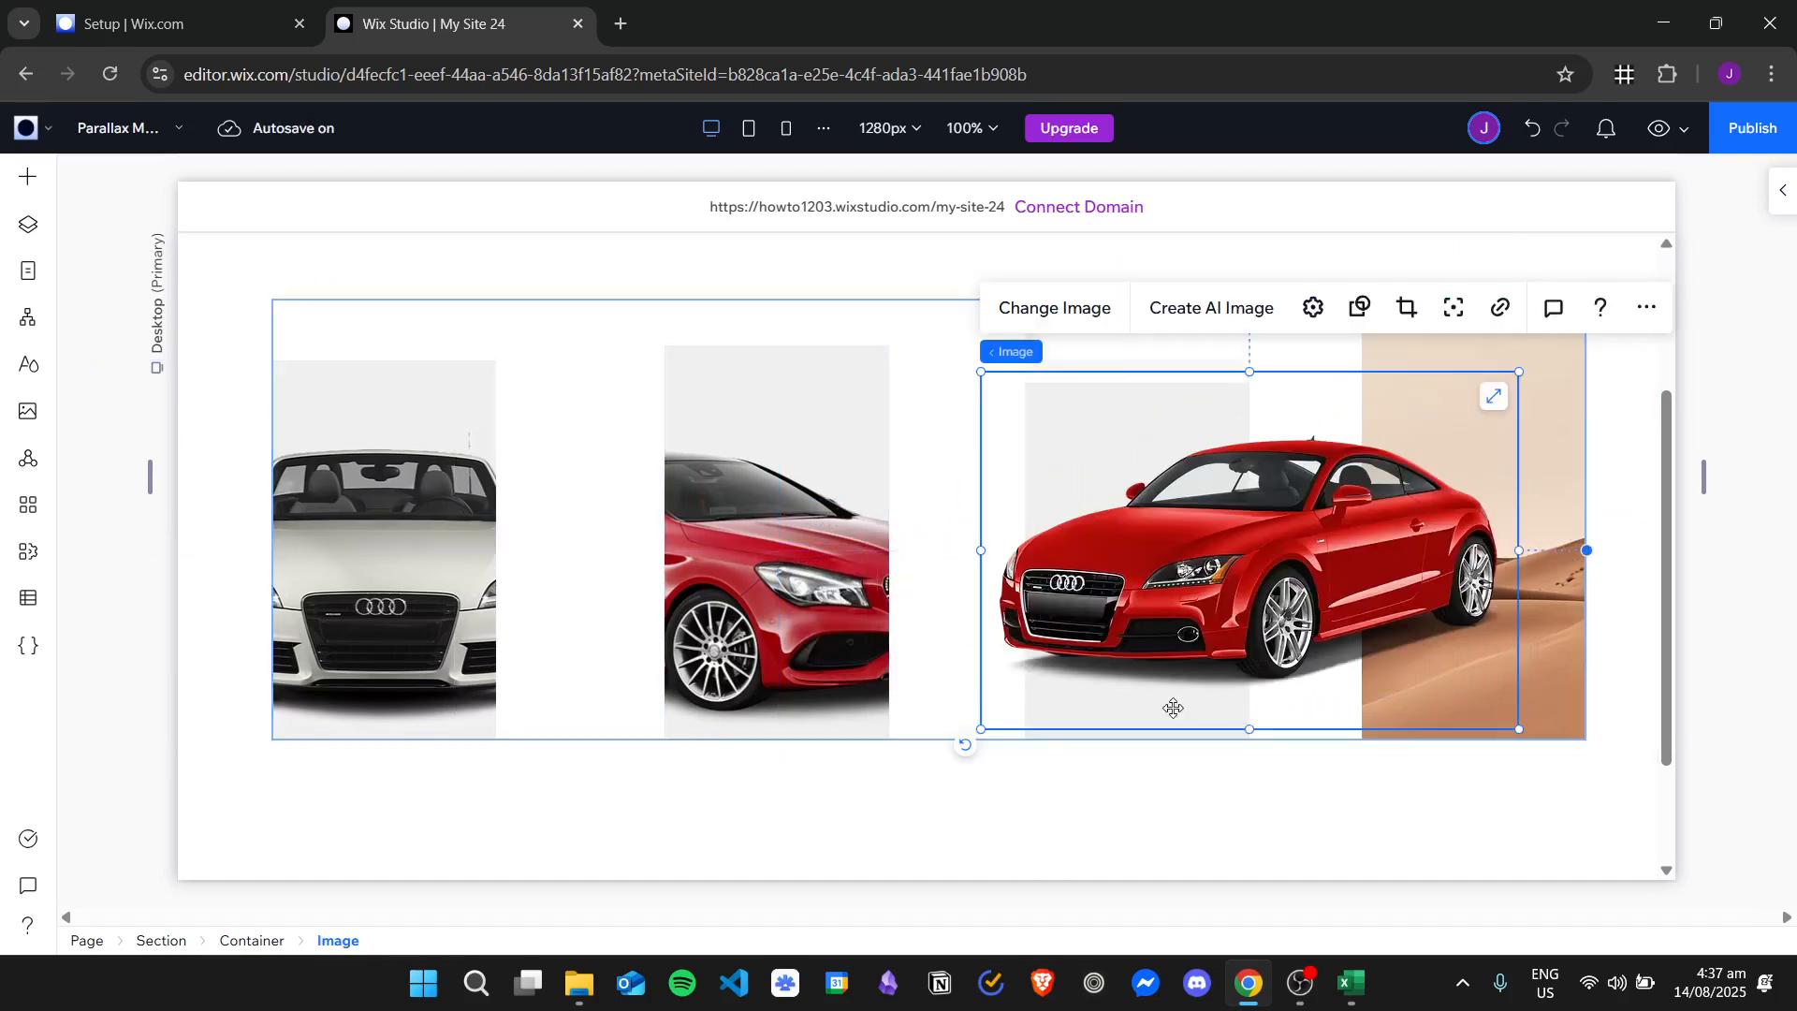
left_click(1370, 796)
left_click(1196, 518)
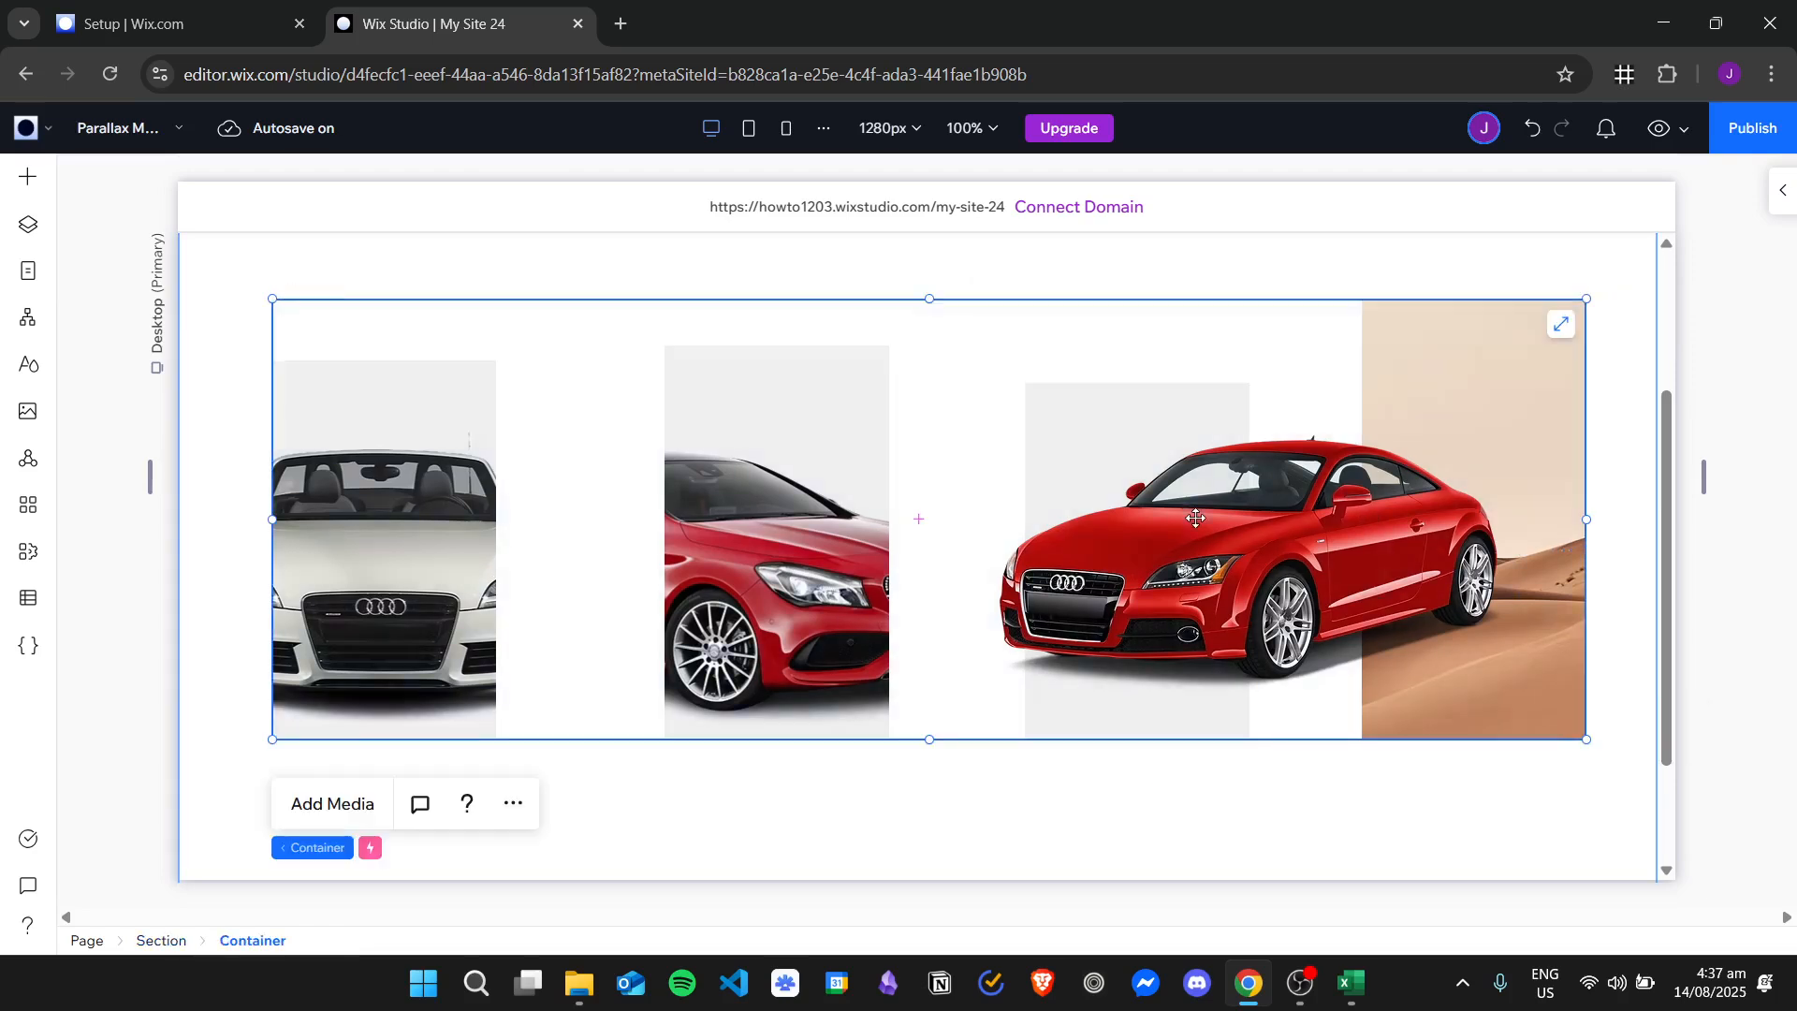
left_click(1257, 557)
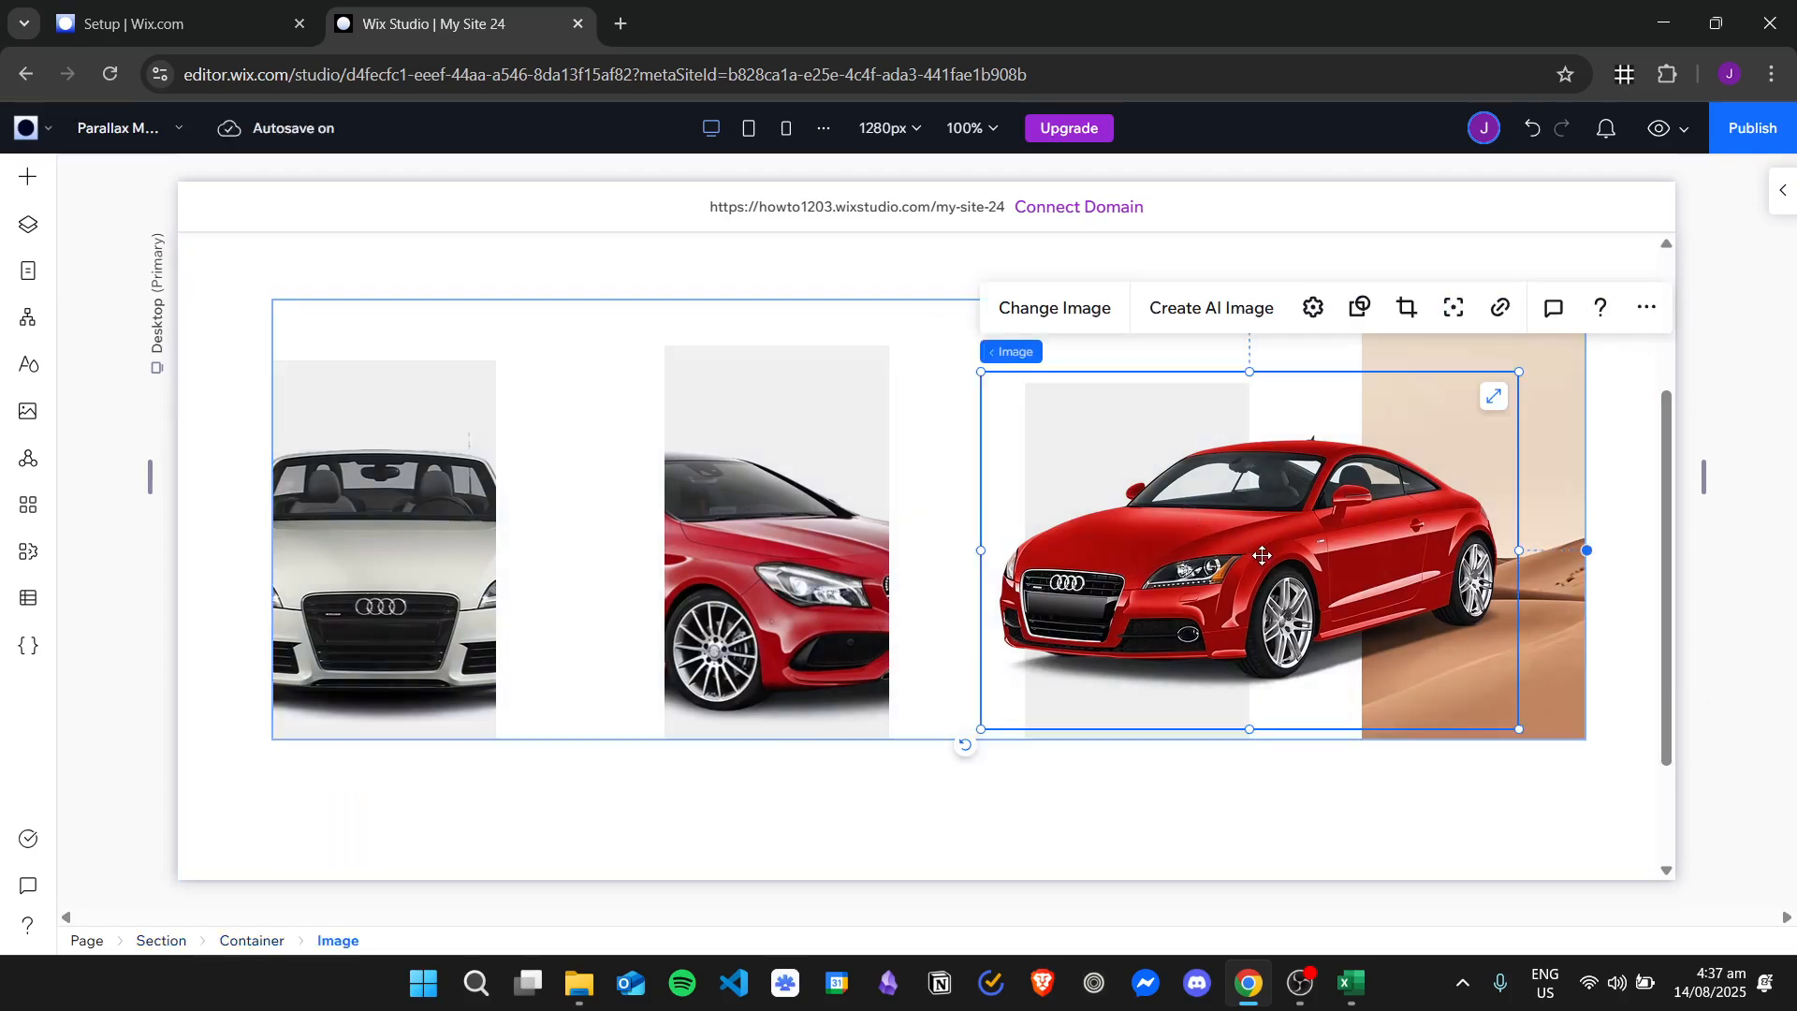
key("ctrl+z")
- Shift the red Audi image to the right within the third container so the car's front lies inside the mask
left_click_drag(1125, 572, 1226, 572)
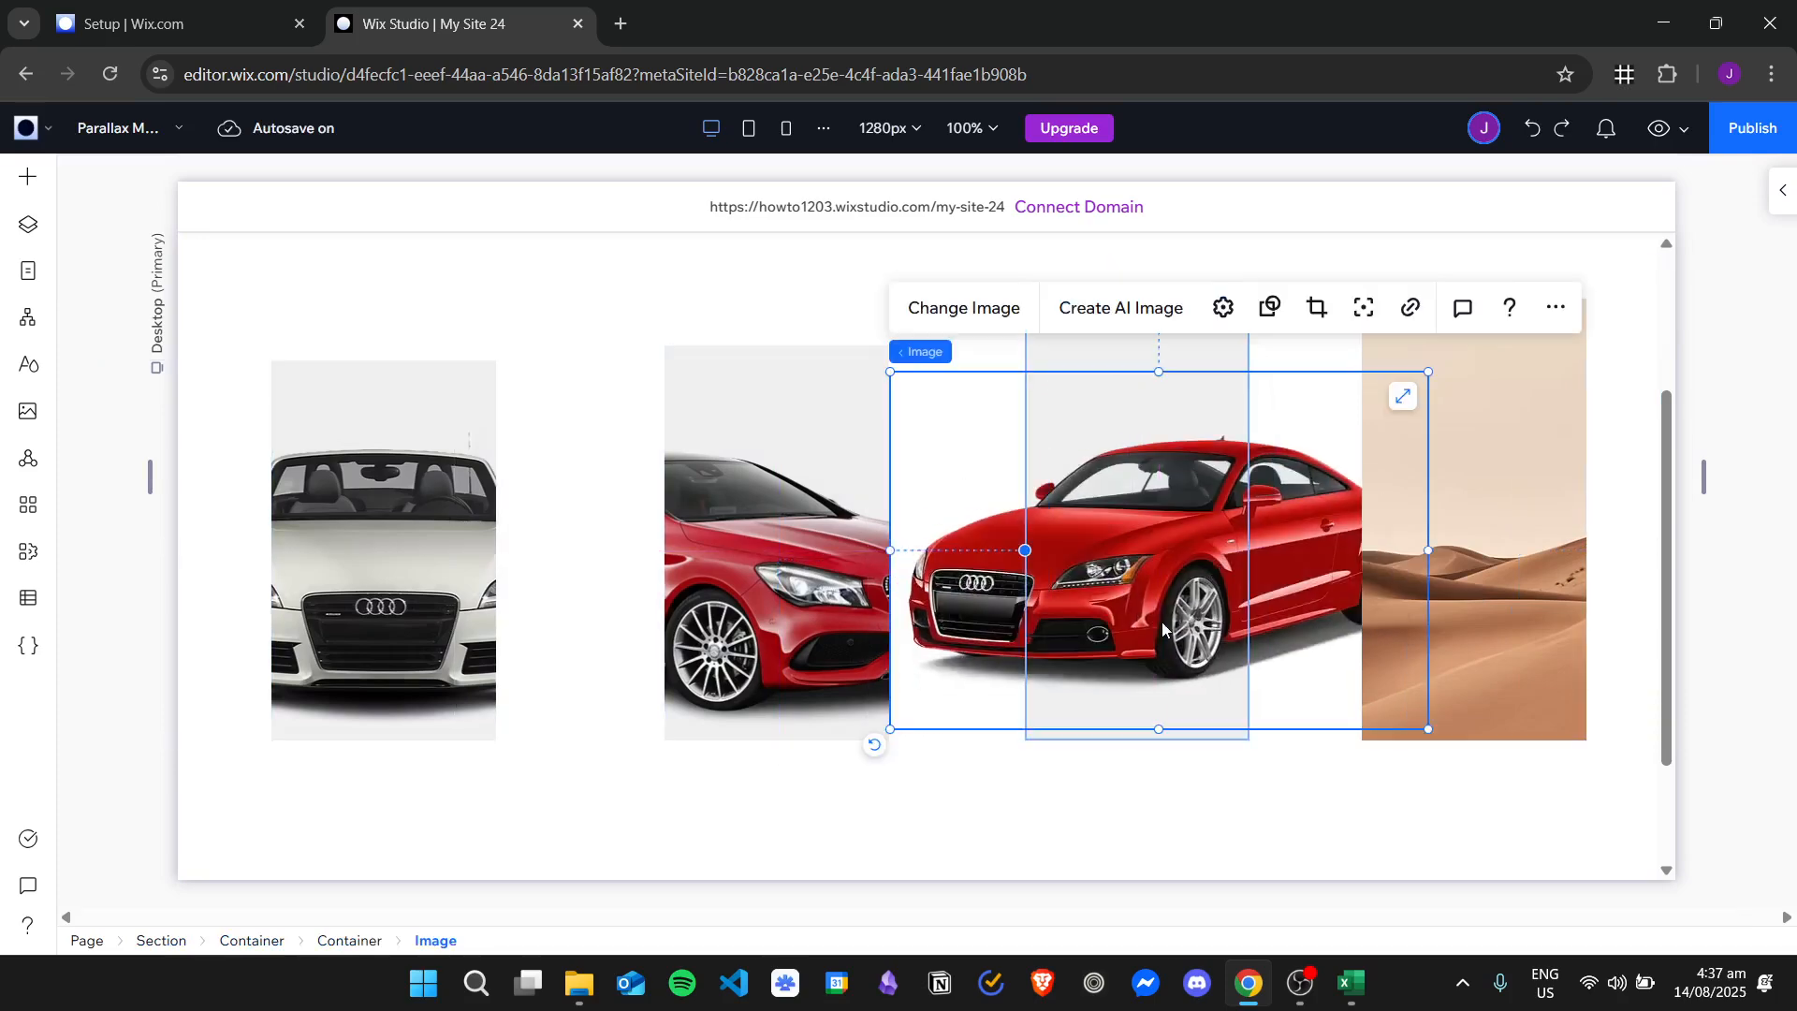
left_click_drag(1093, 609, 1148, 606)
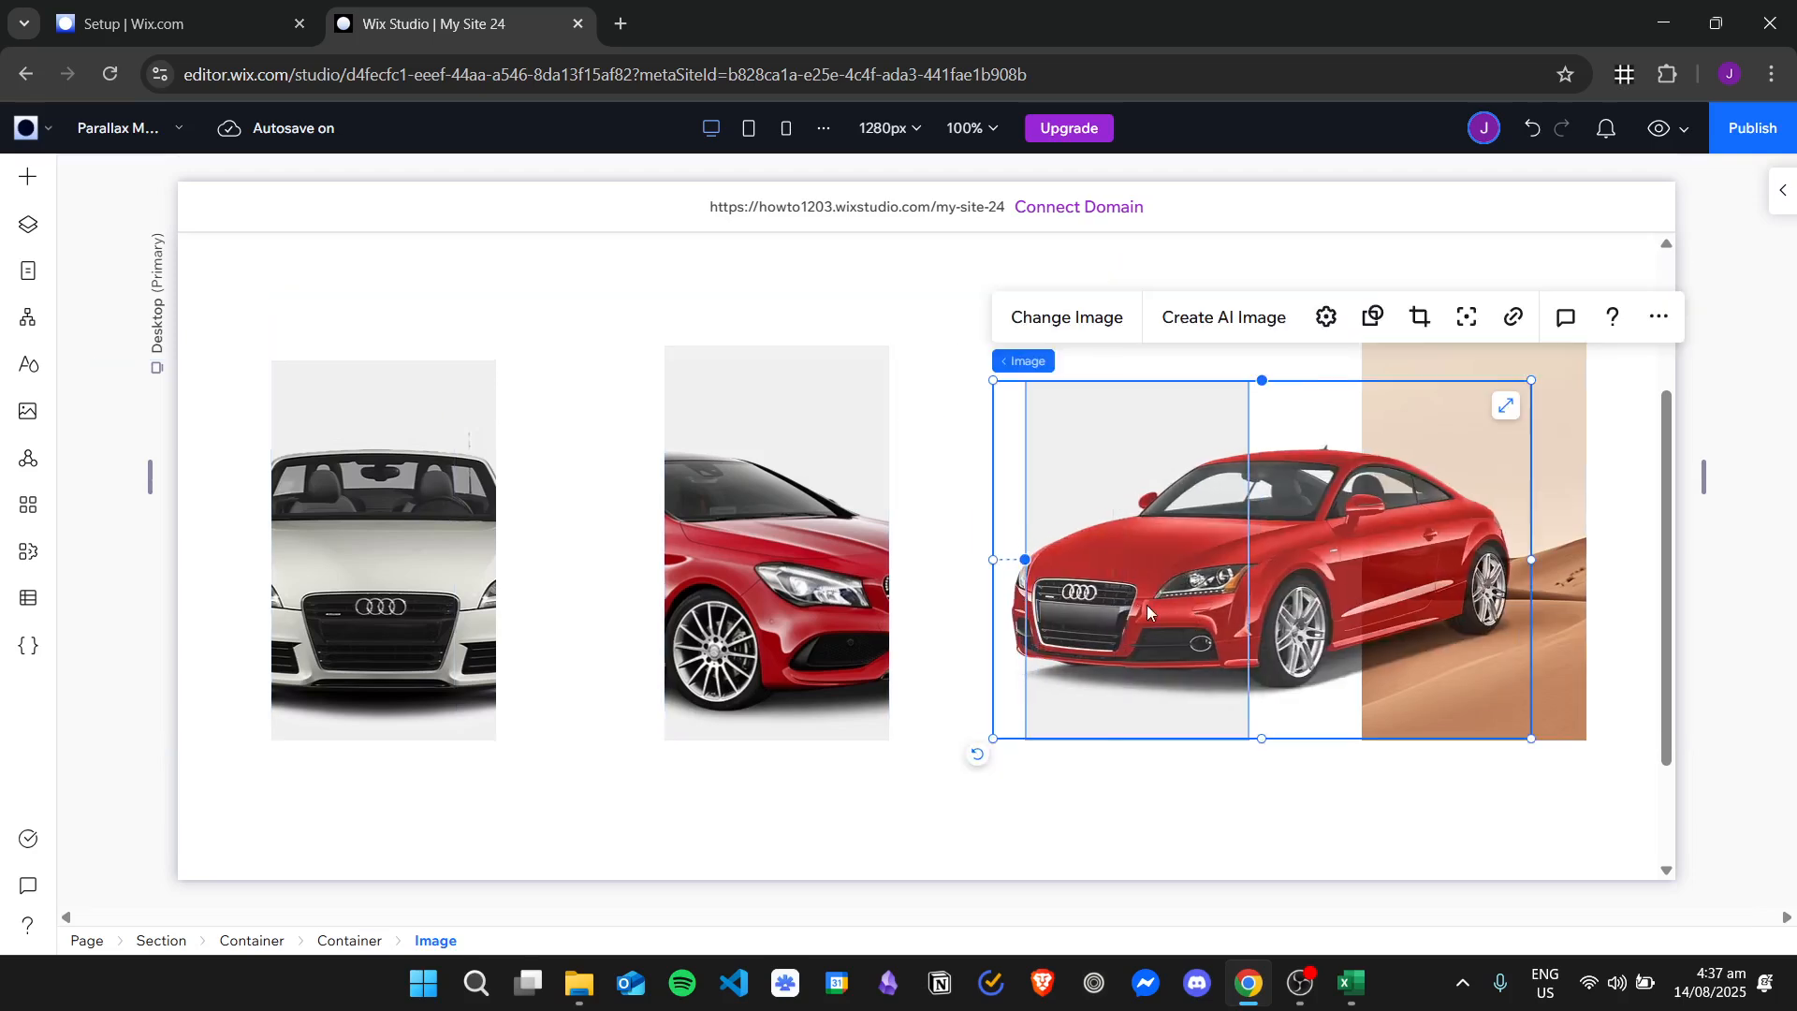
- Select the desert image in the fourth container and open the media library to replace it
left_click(1395, 842)
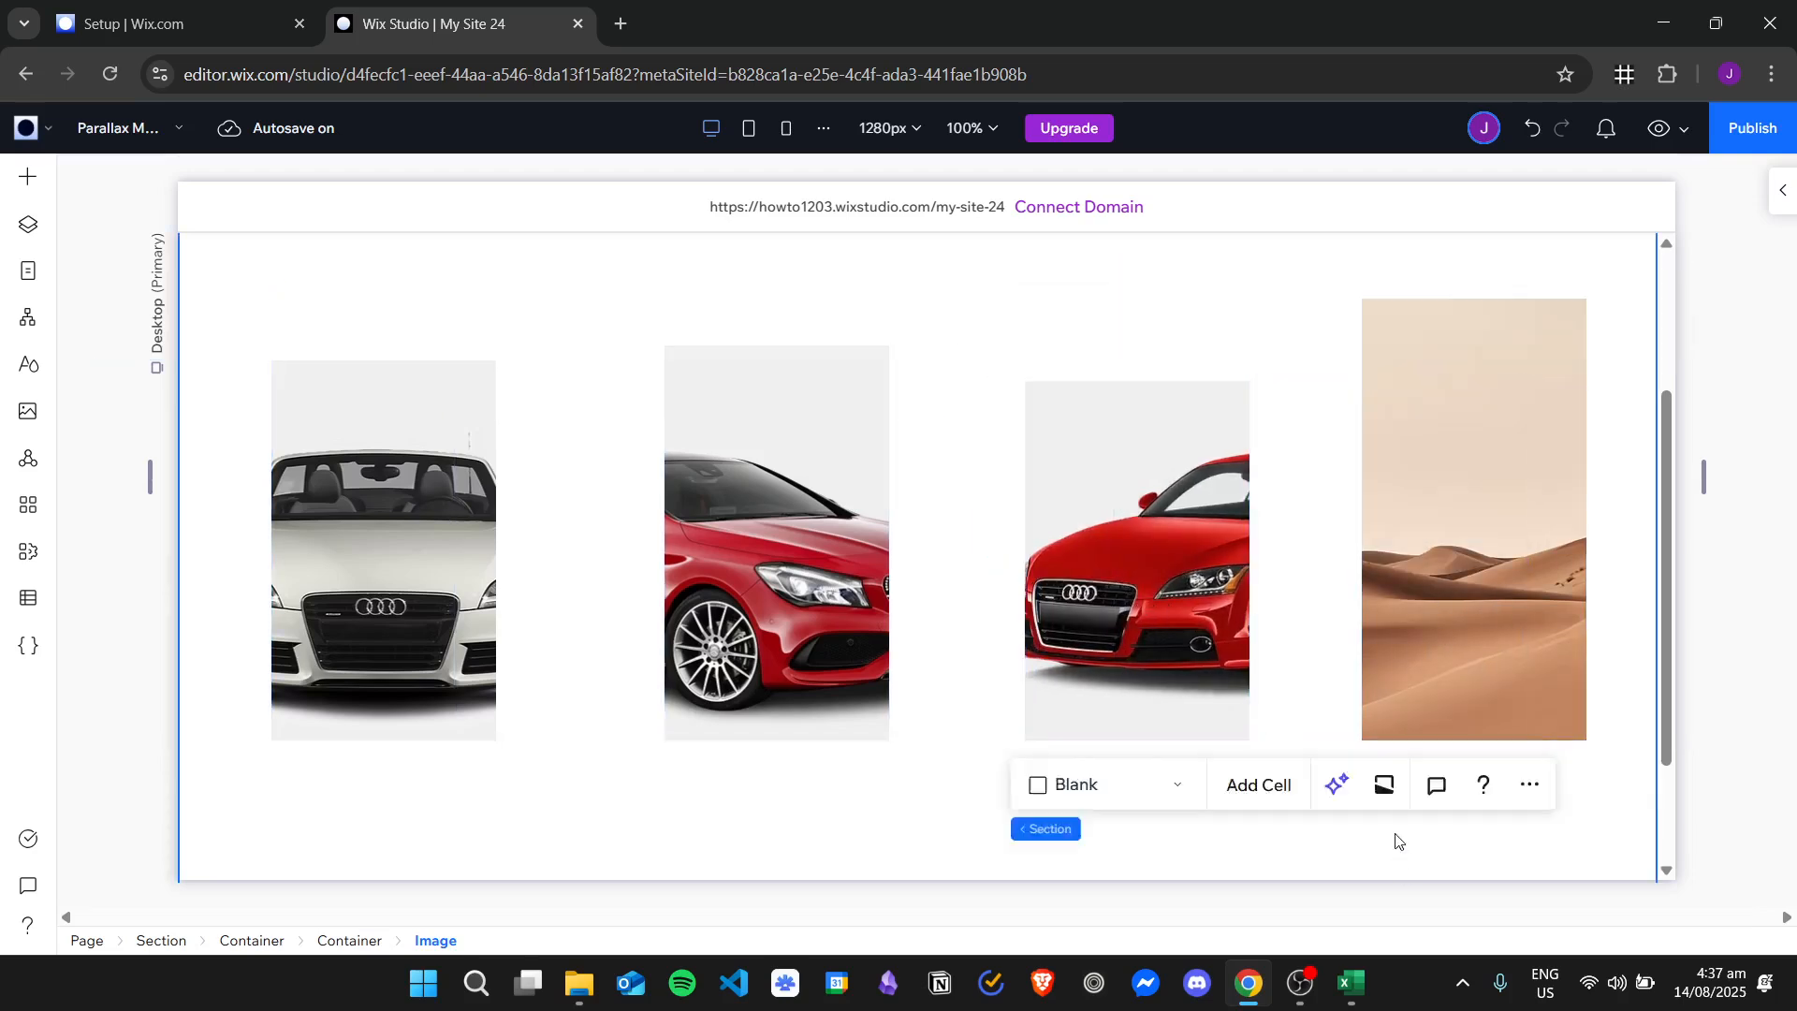
left_click(1490, 505)
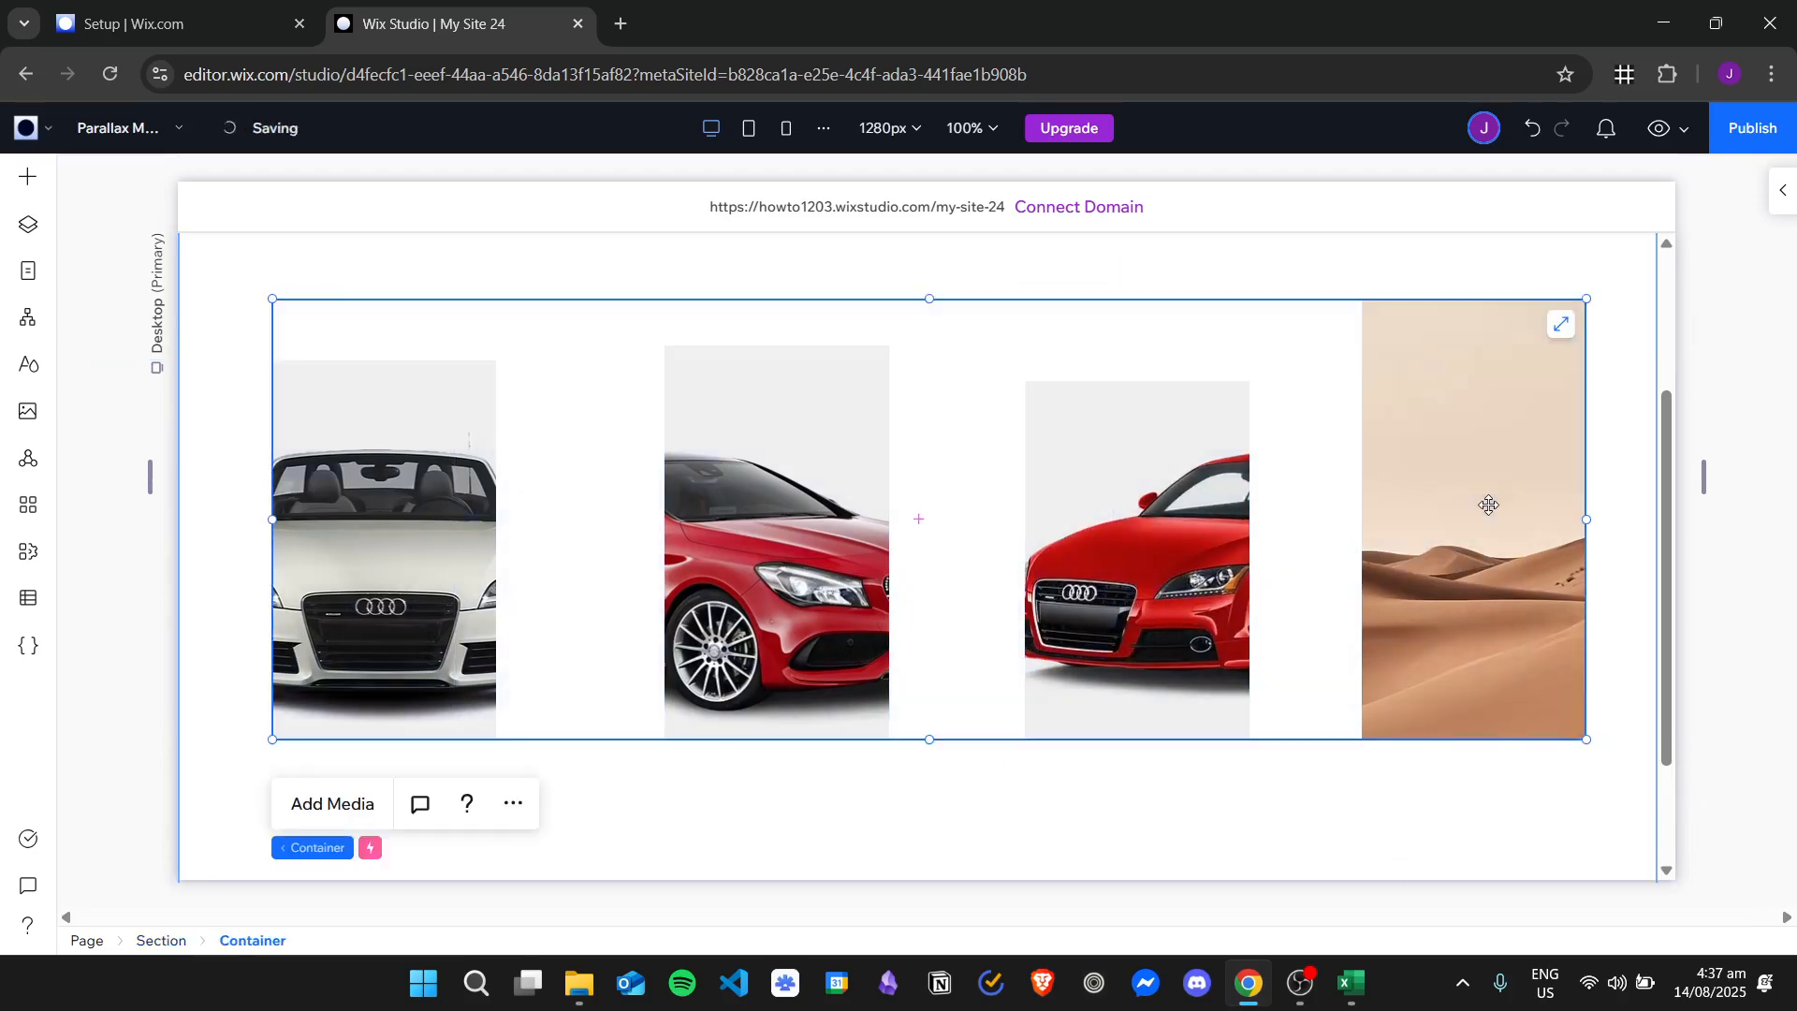
left_click(1495, 446)
left_click(1437, 584)
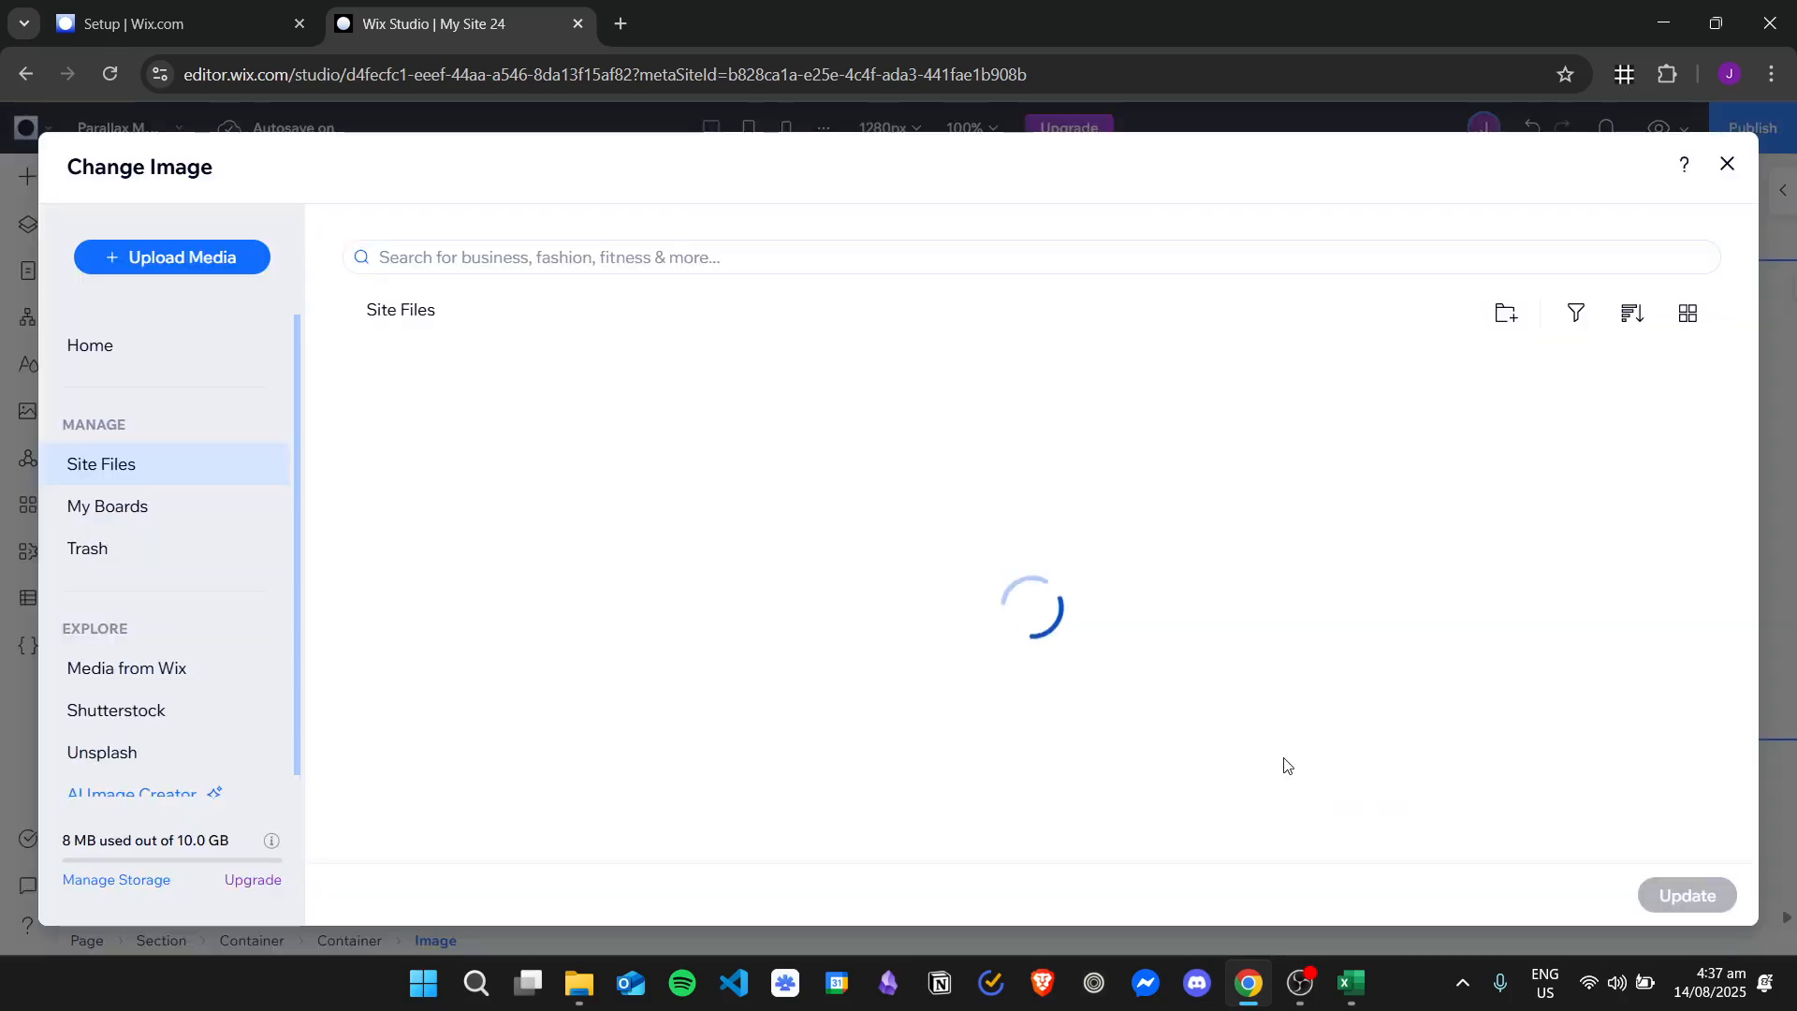
left_click(214, 249)
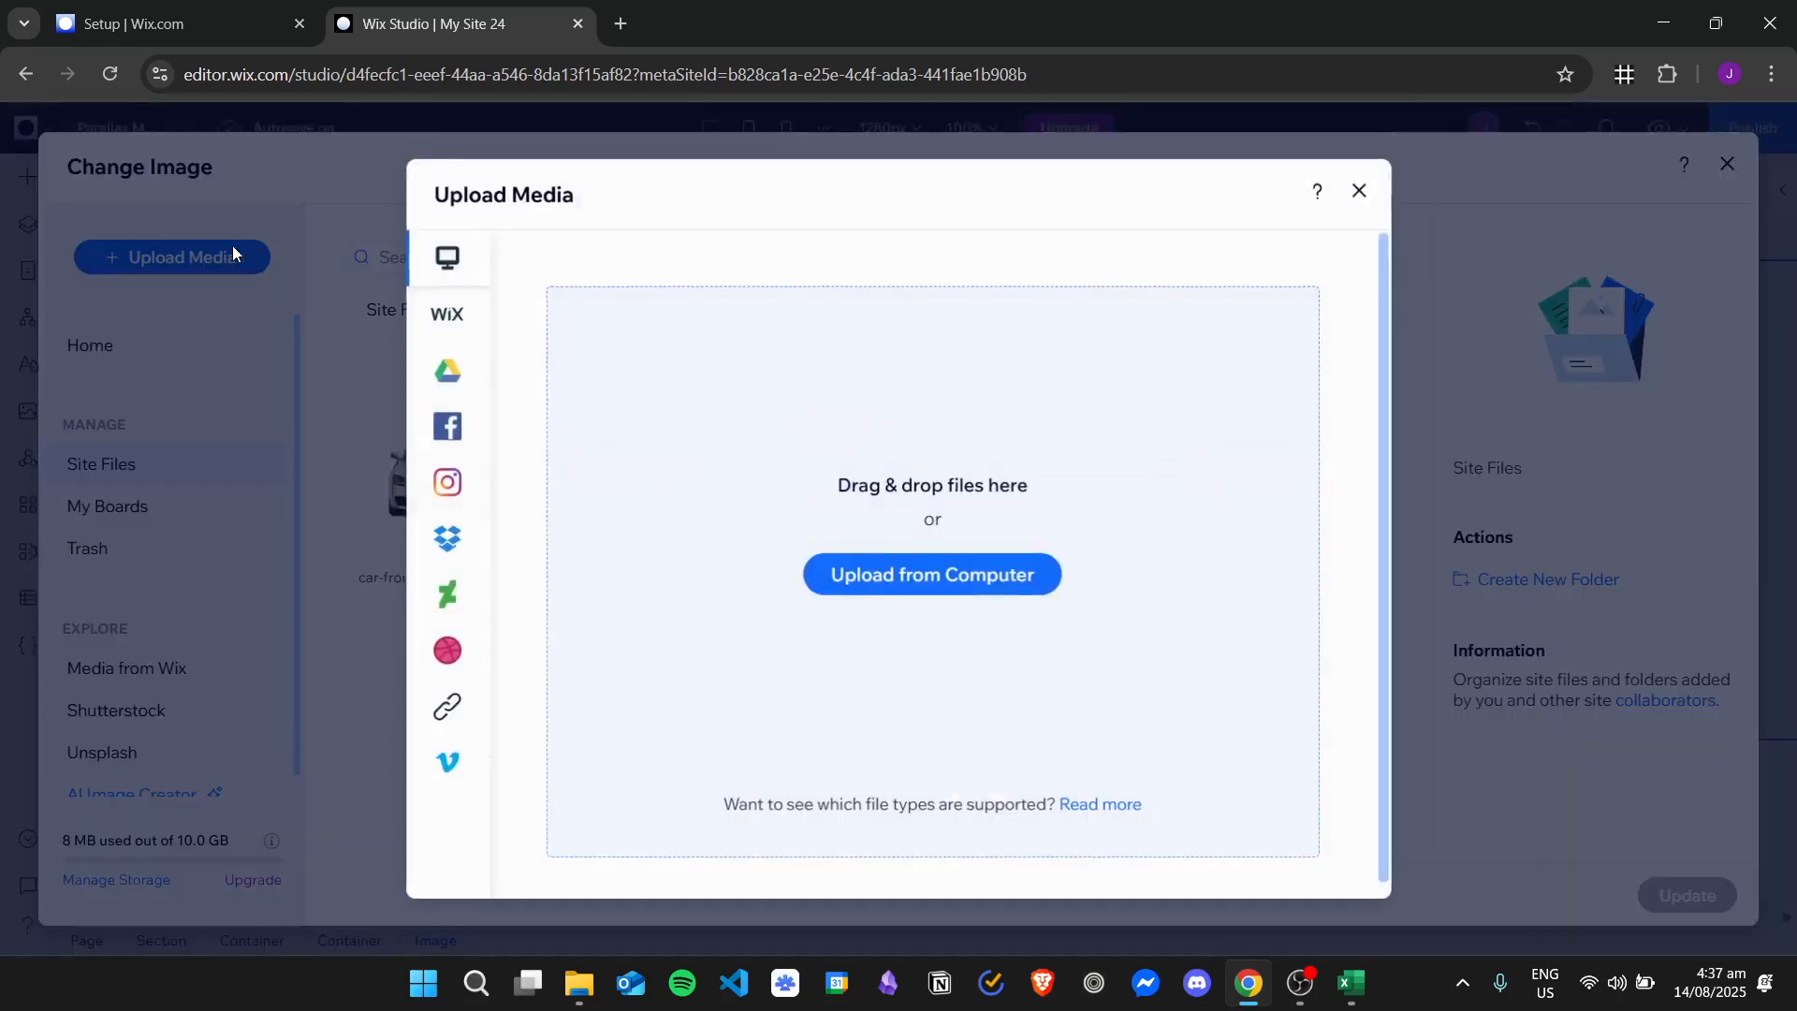
left_click(922, 579)
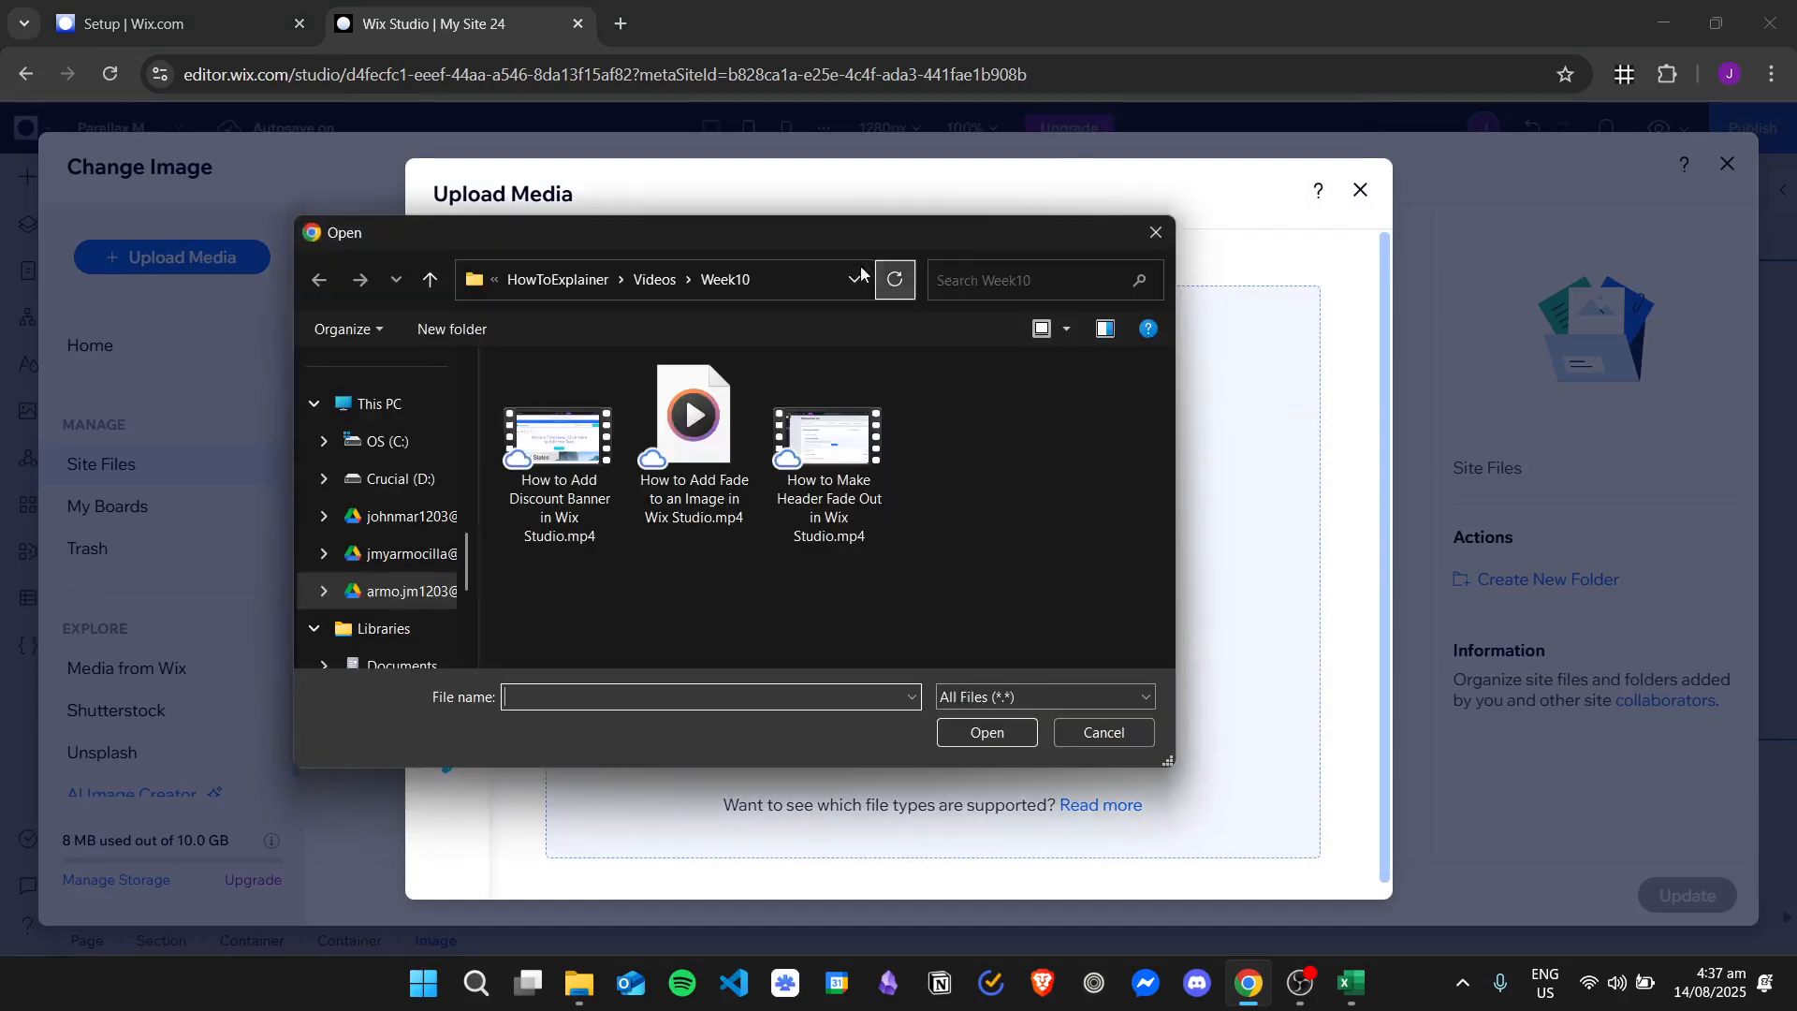
left_click(591, 283)
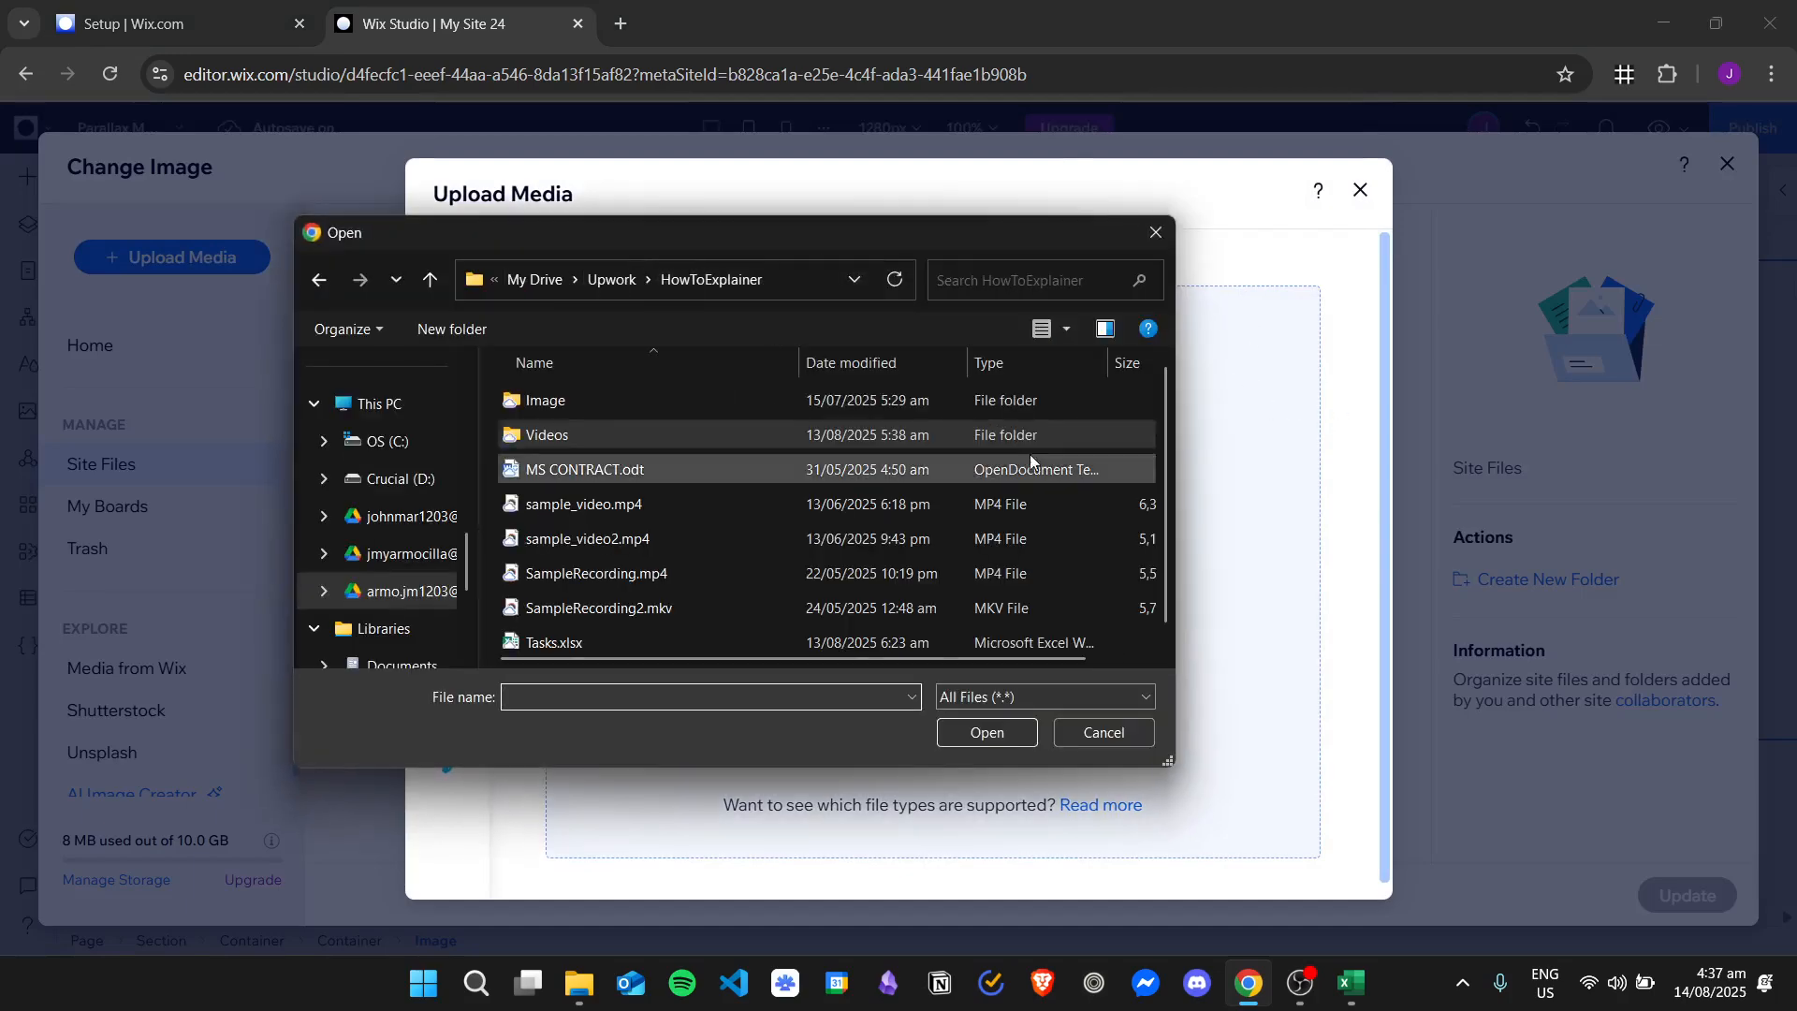
double_click(706, 395)
scroll(852, 440, "down", 5)
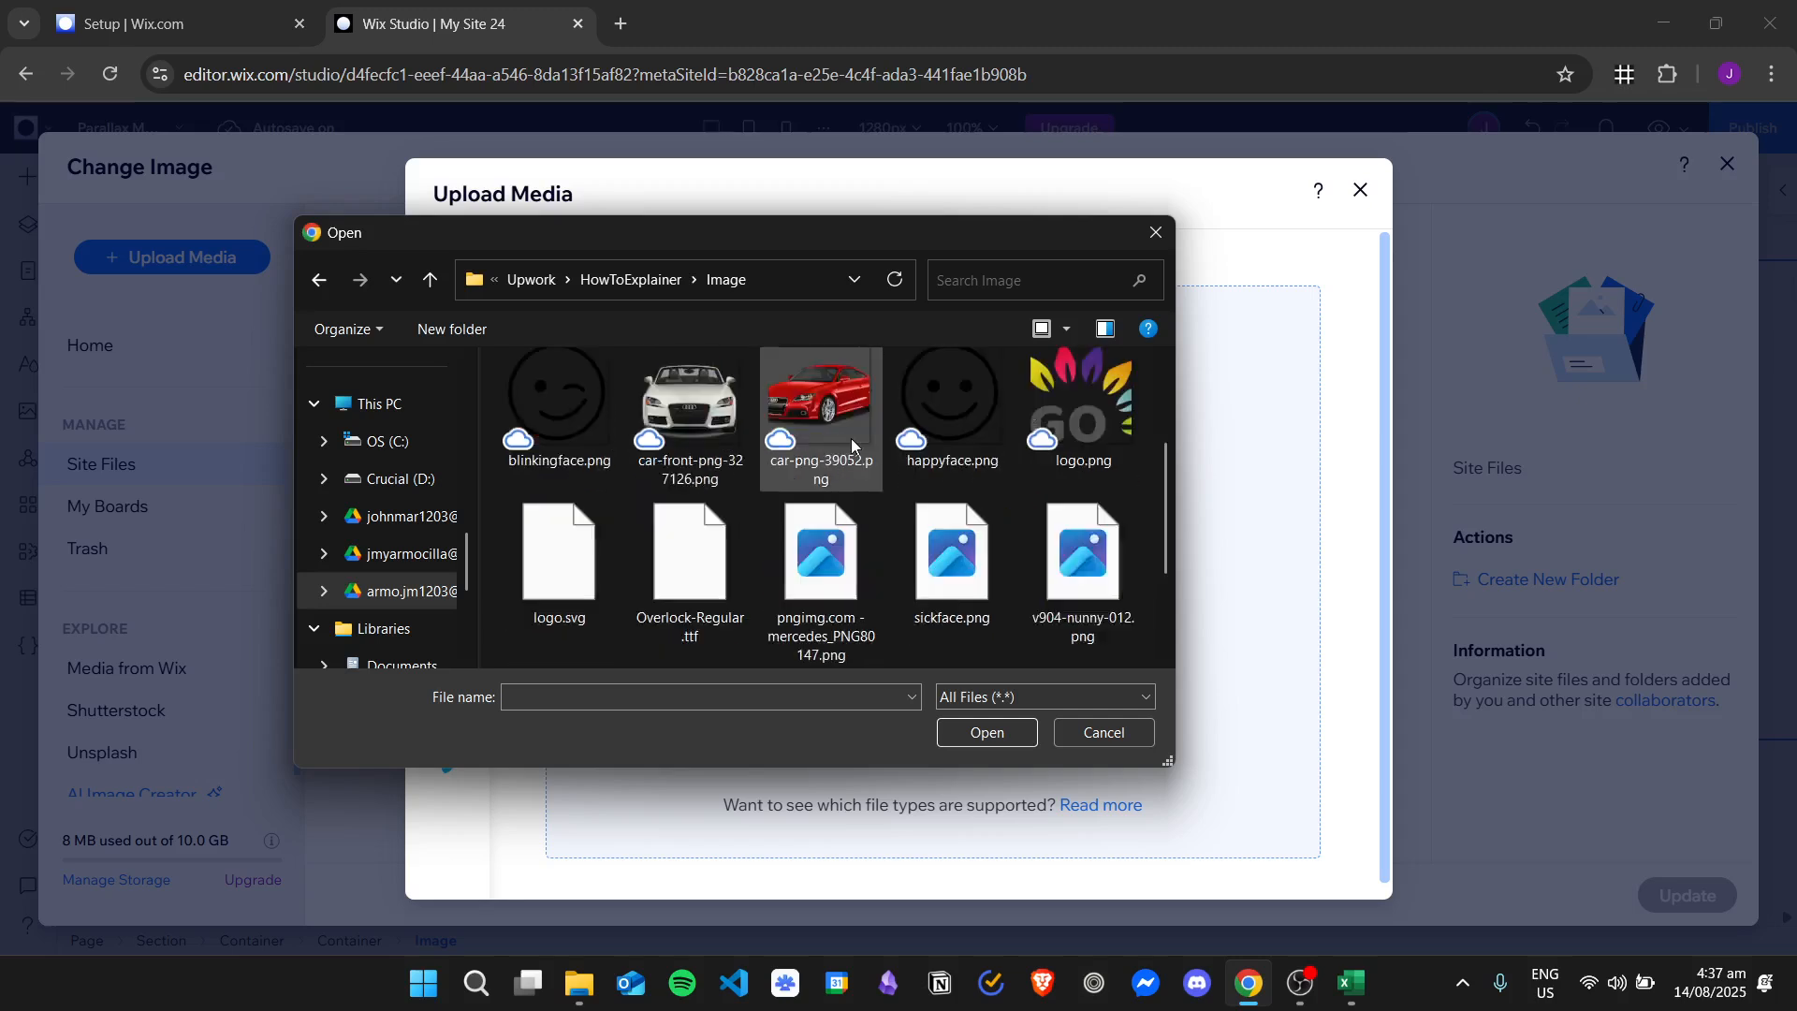
scroll(936, 484, "up", 2)
scroll(968, 488, "down", 3)
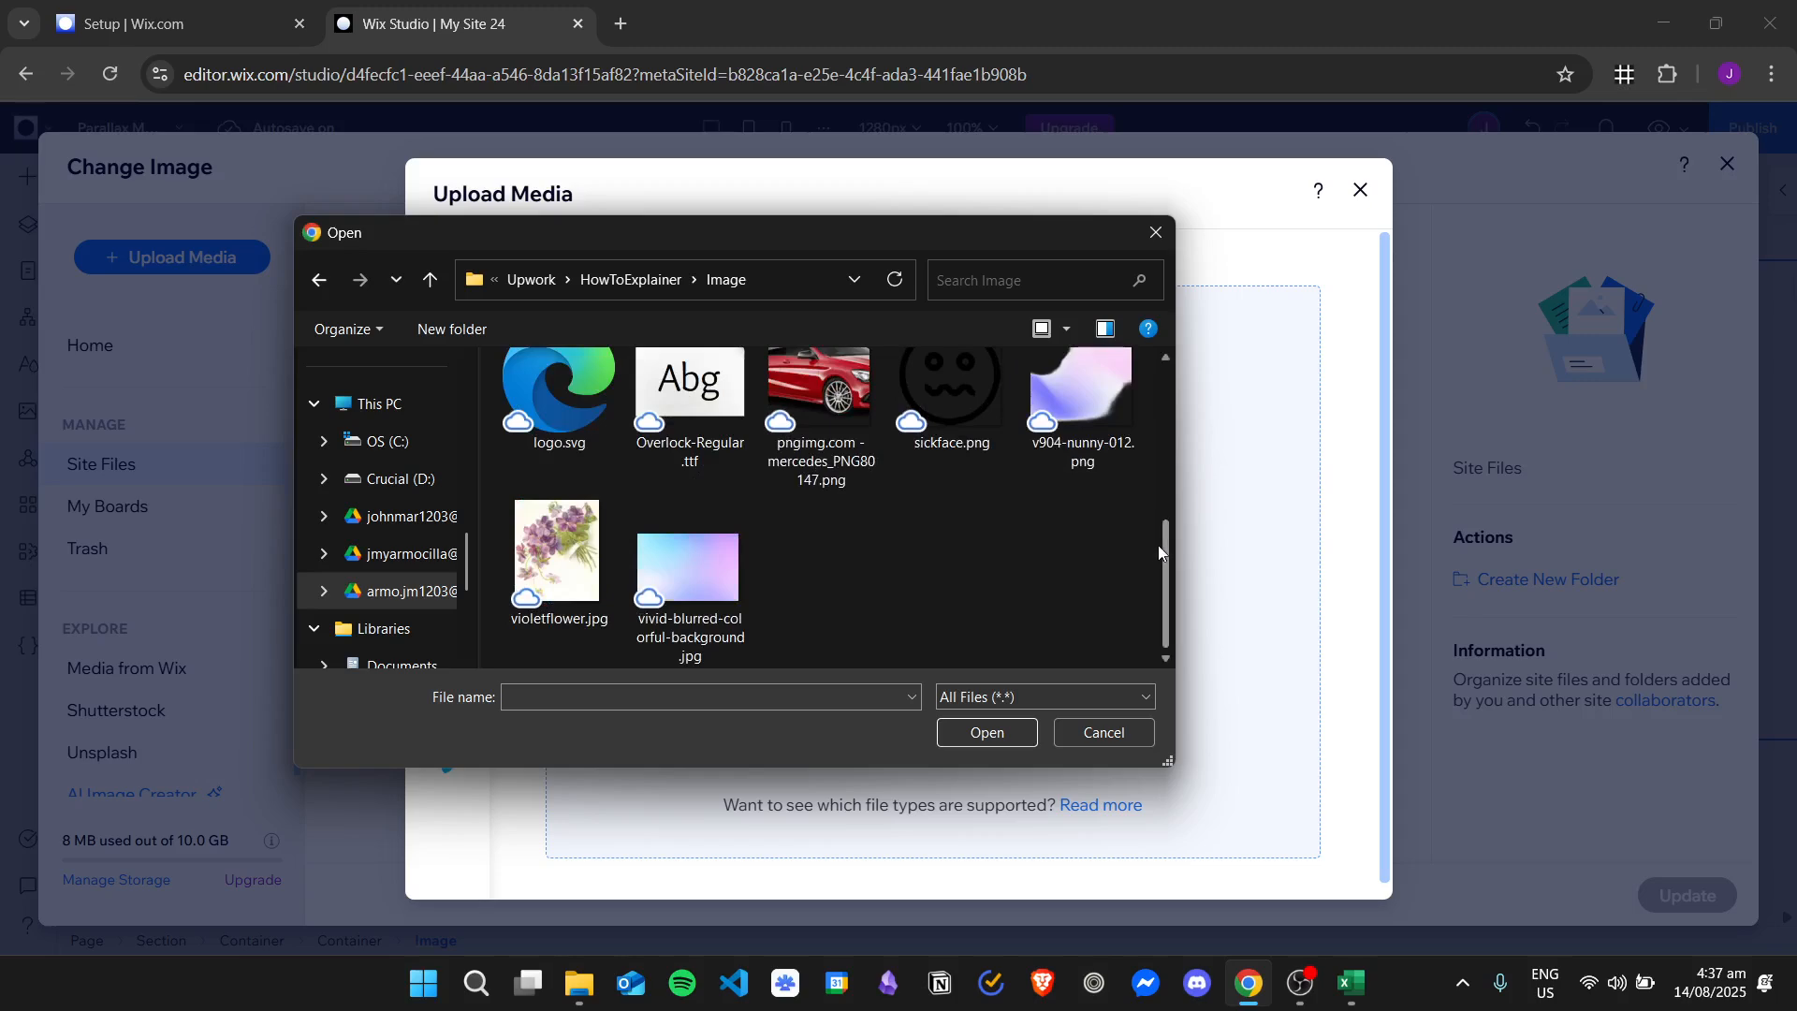
left_click_drag(1163, 545, 1200, 434)
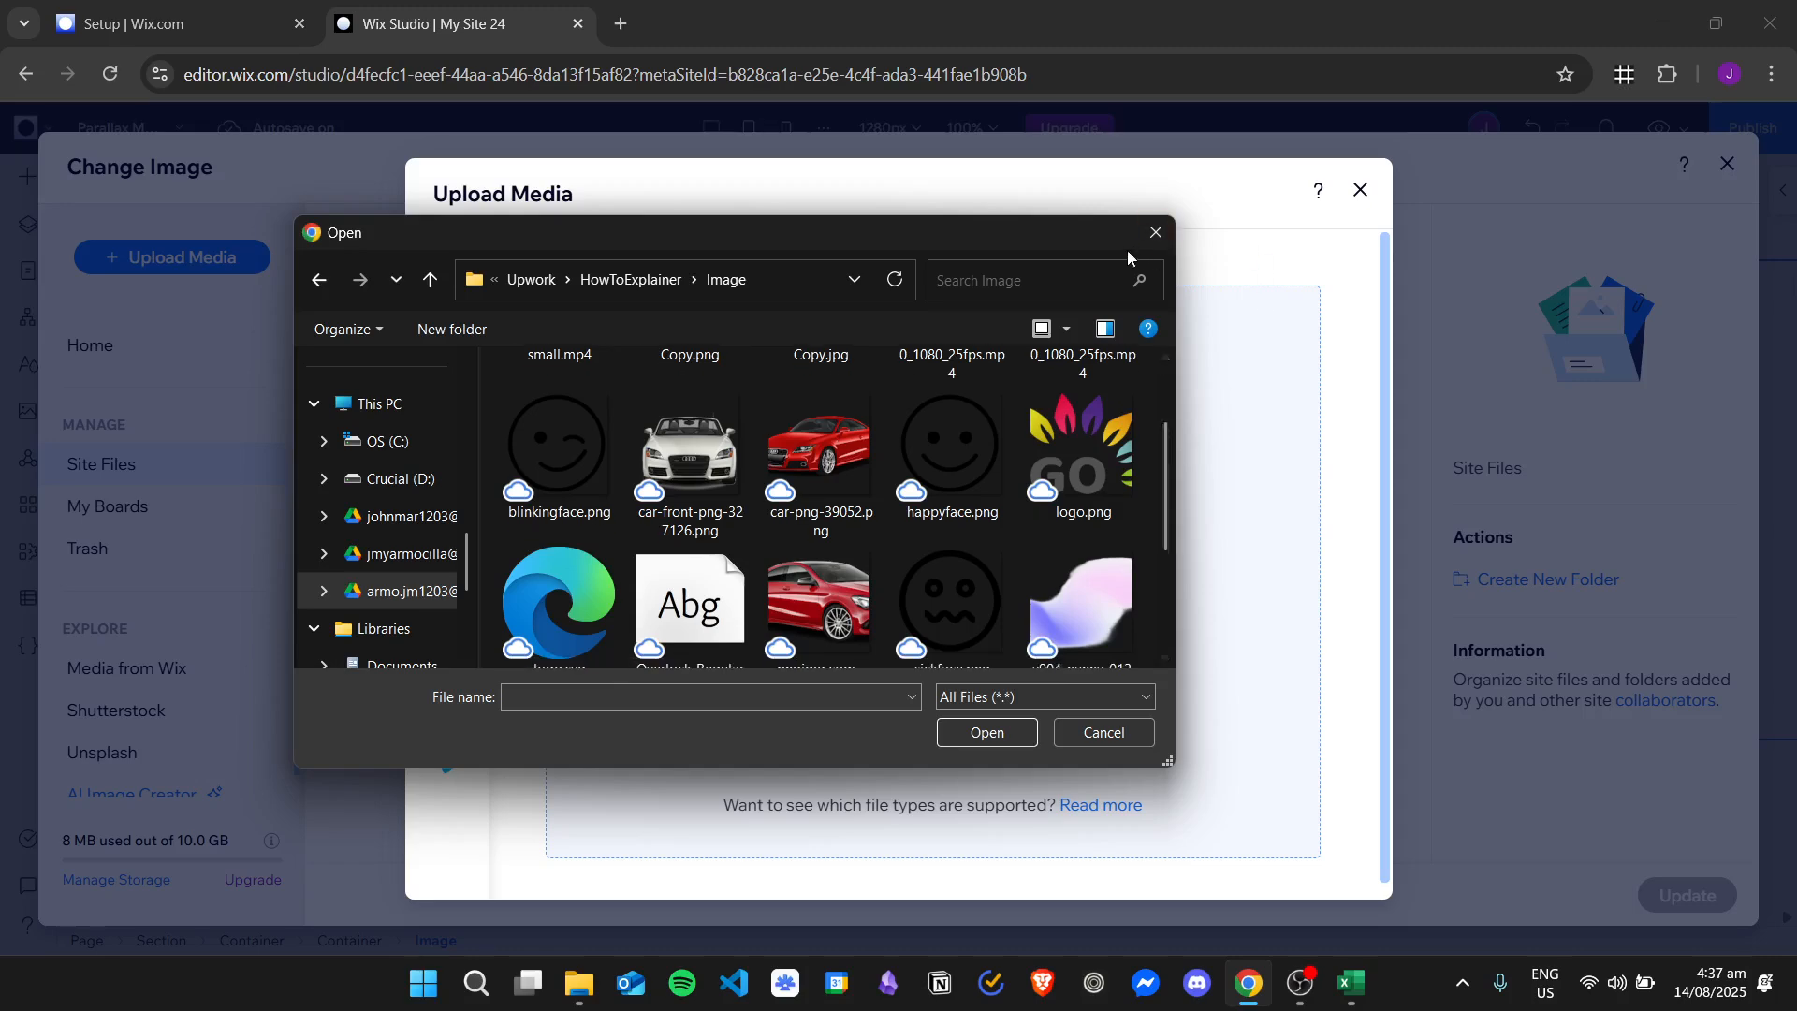
left_click(1156, 232)
left_click(1357, 190)
- Search the Media from Wix collection for "car"
left_click(141, 666)
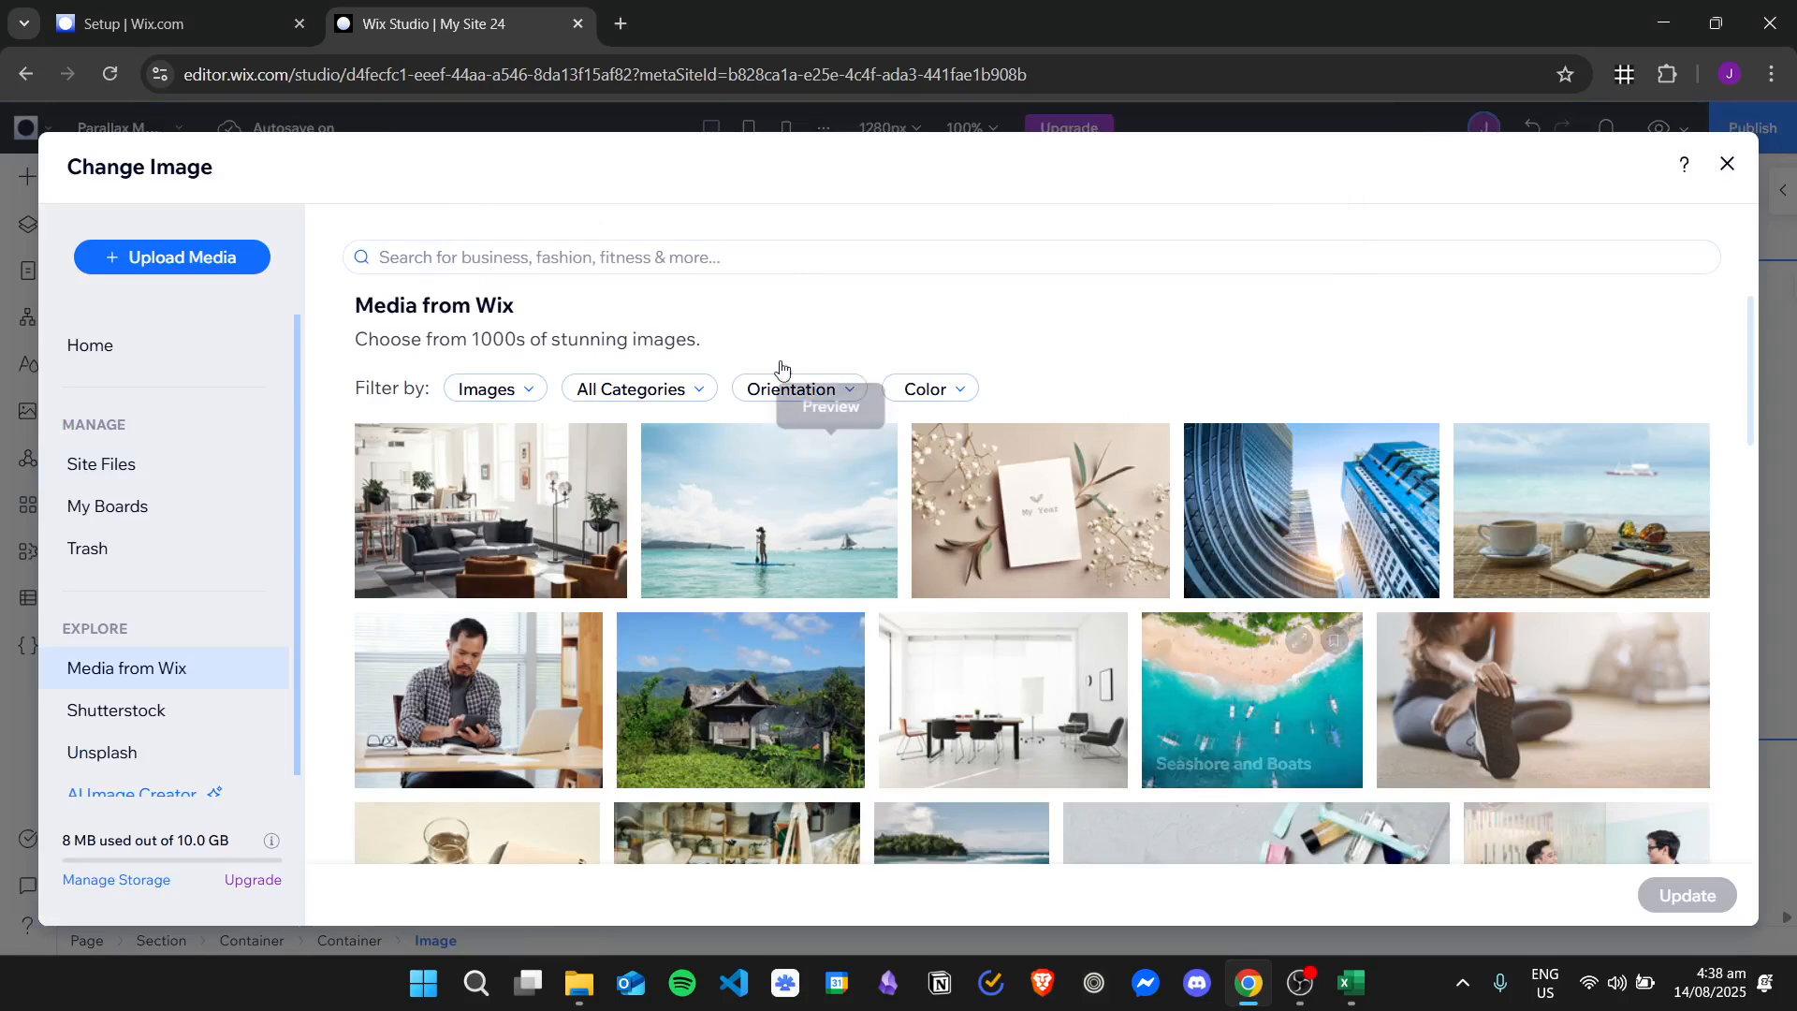
left_click(784, 256)
type("car")
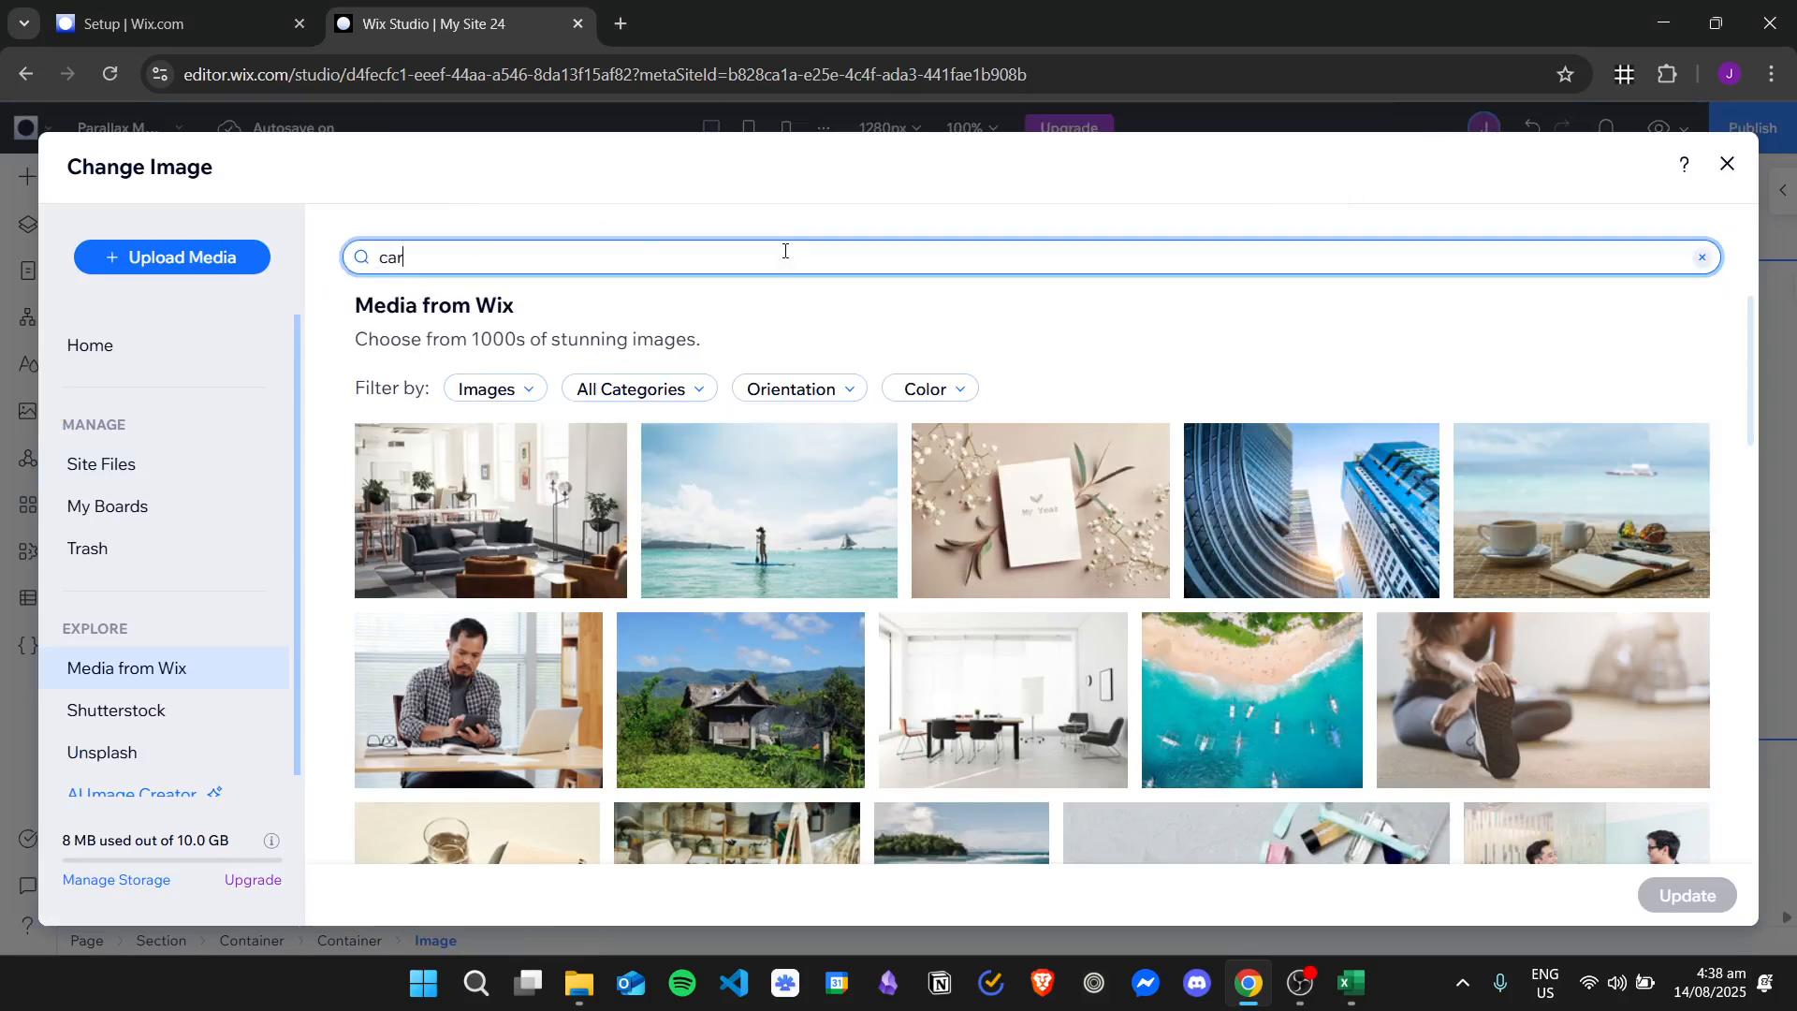
key("Return")
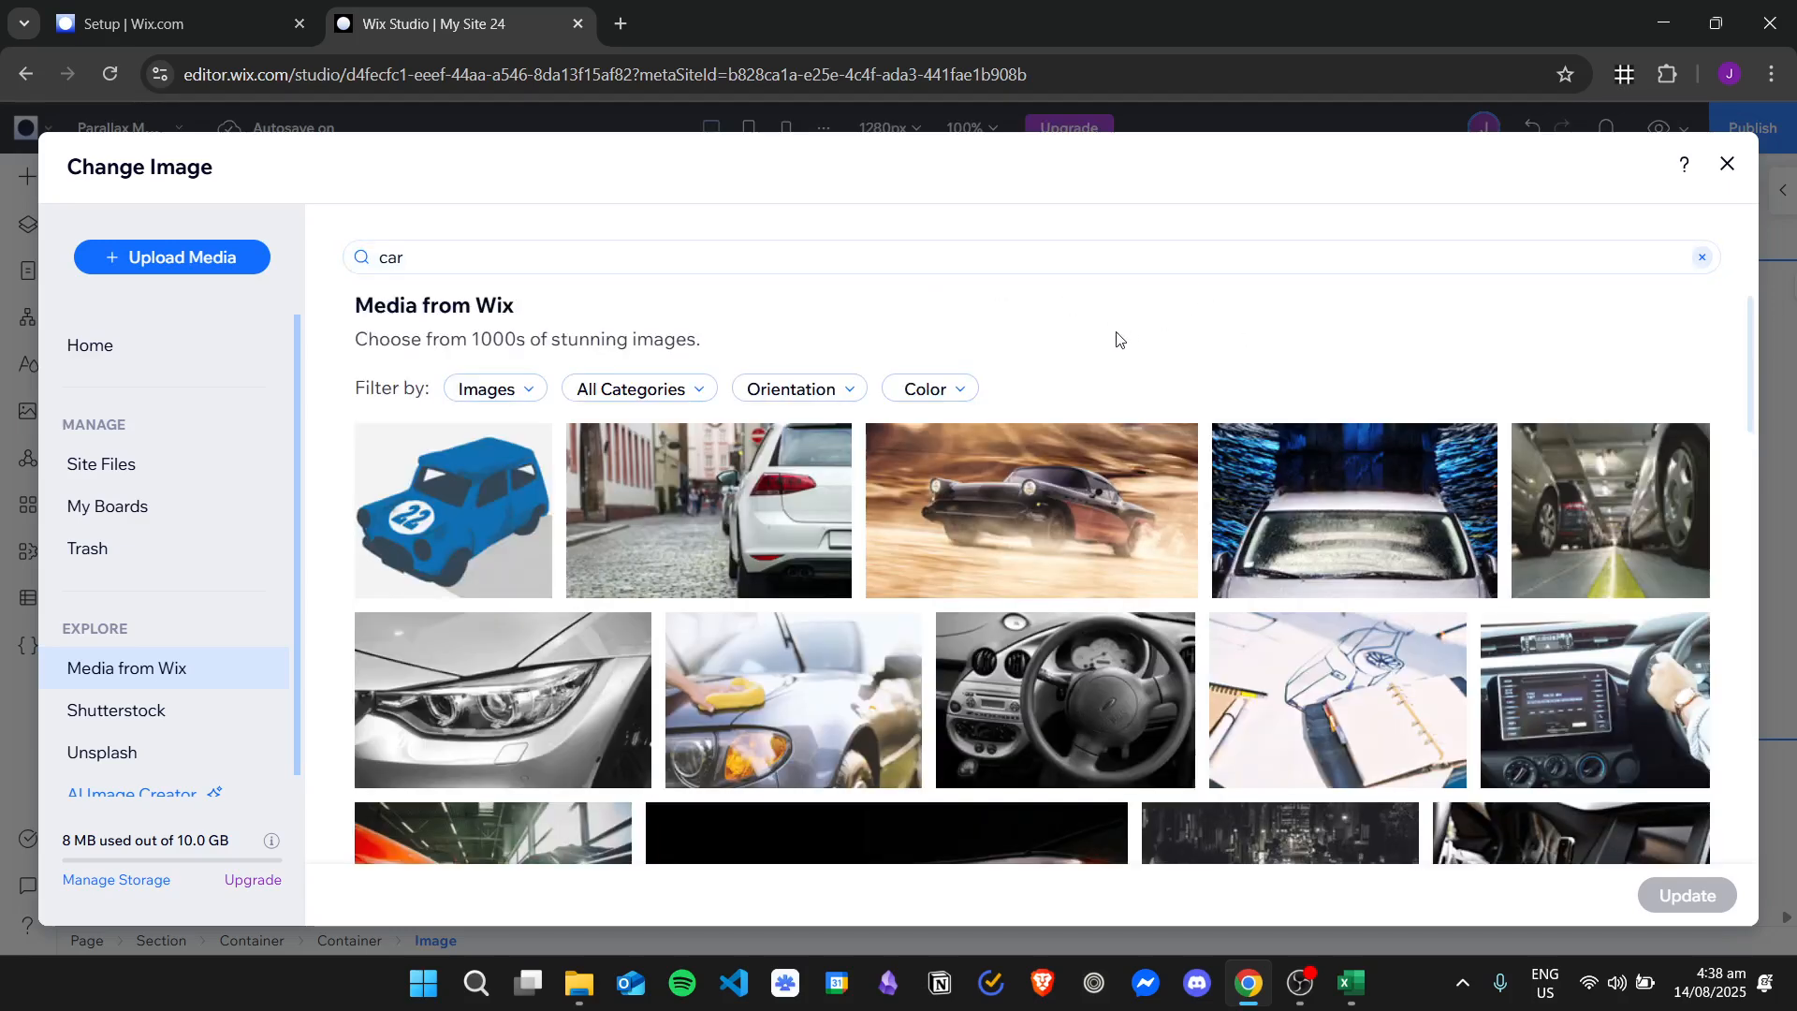
- Replace the fourth container's image with the stock picture of a station wagon with lime-green paint strokes
scroll(1119, 340, "down", 10)
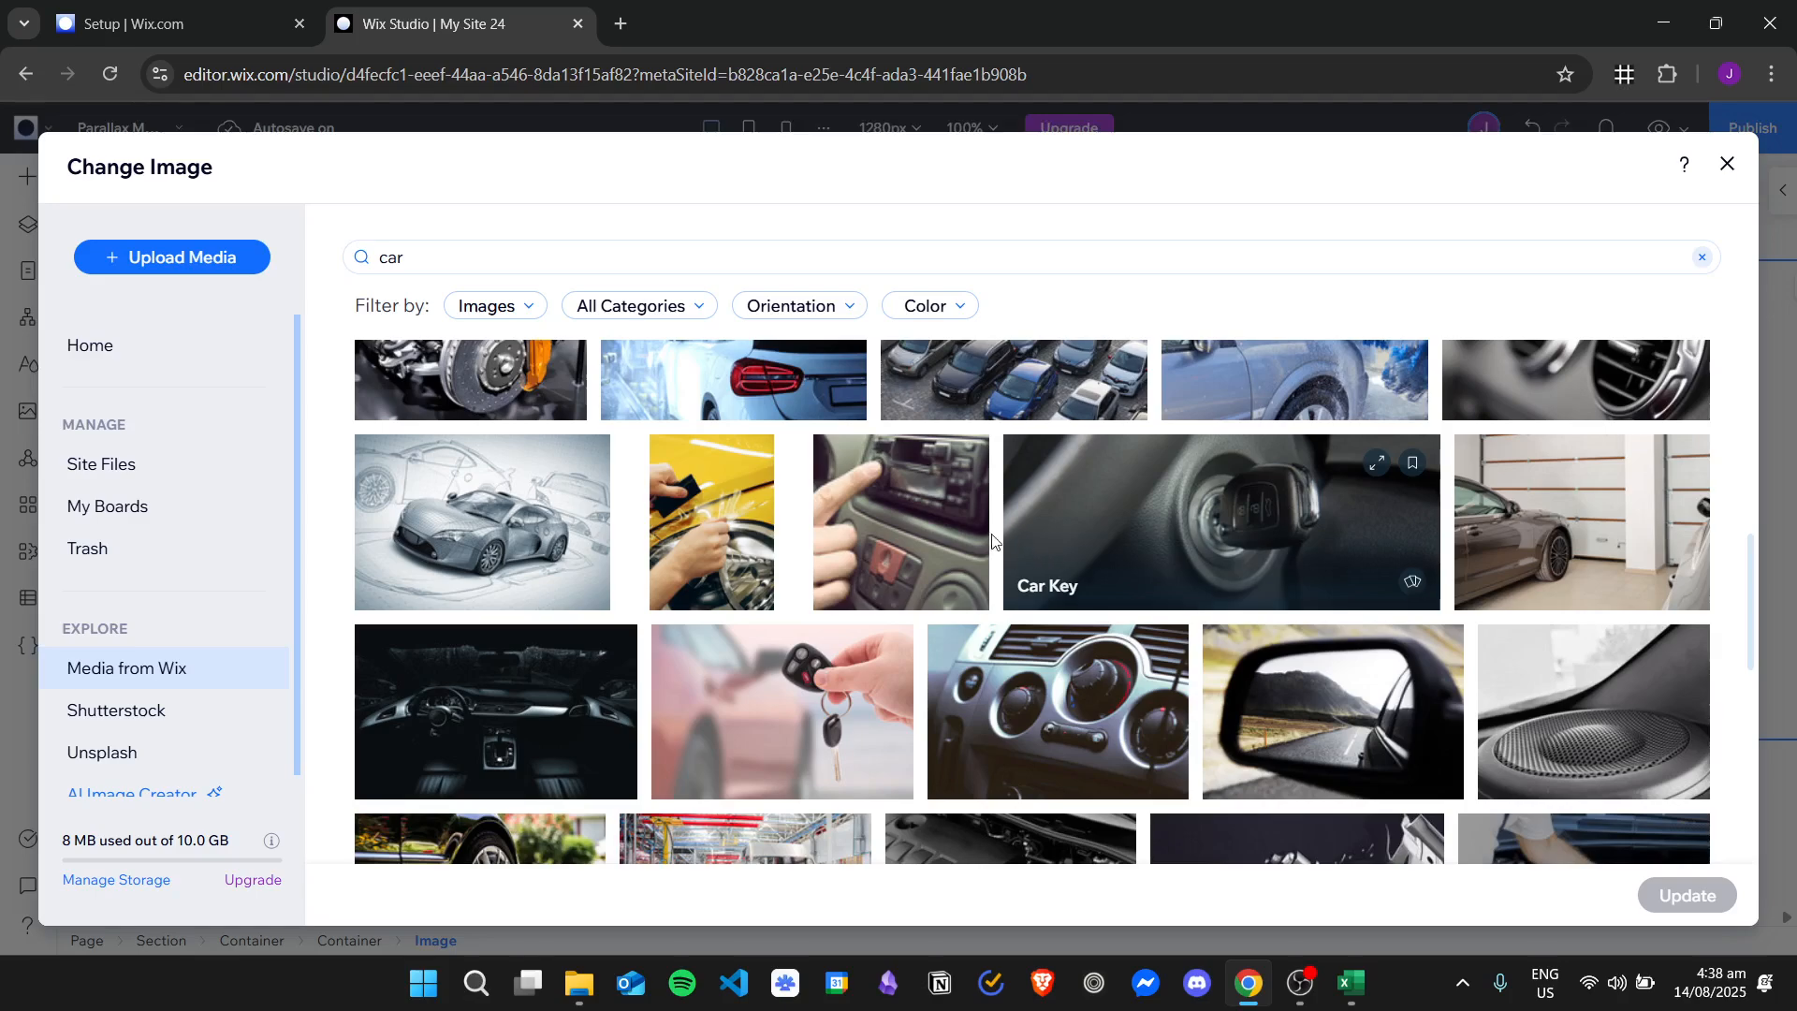
scroll(995, 540, "down", 3)
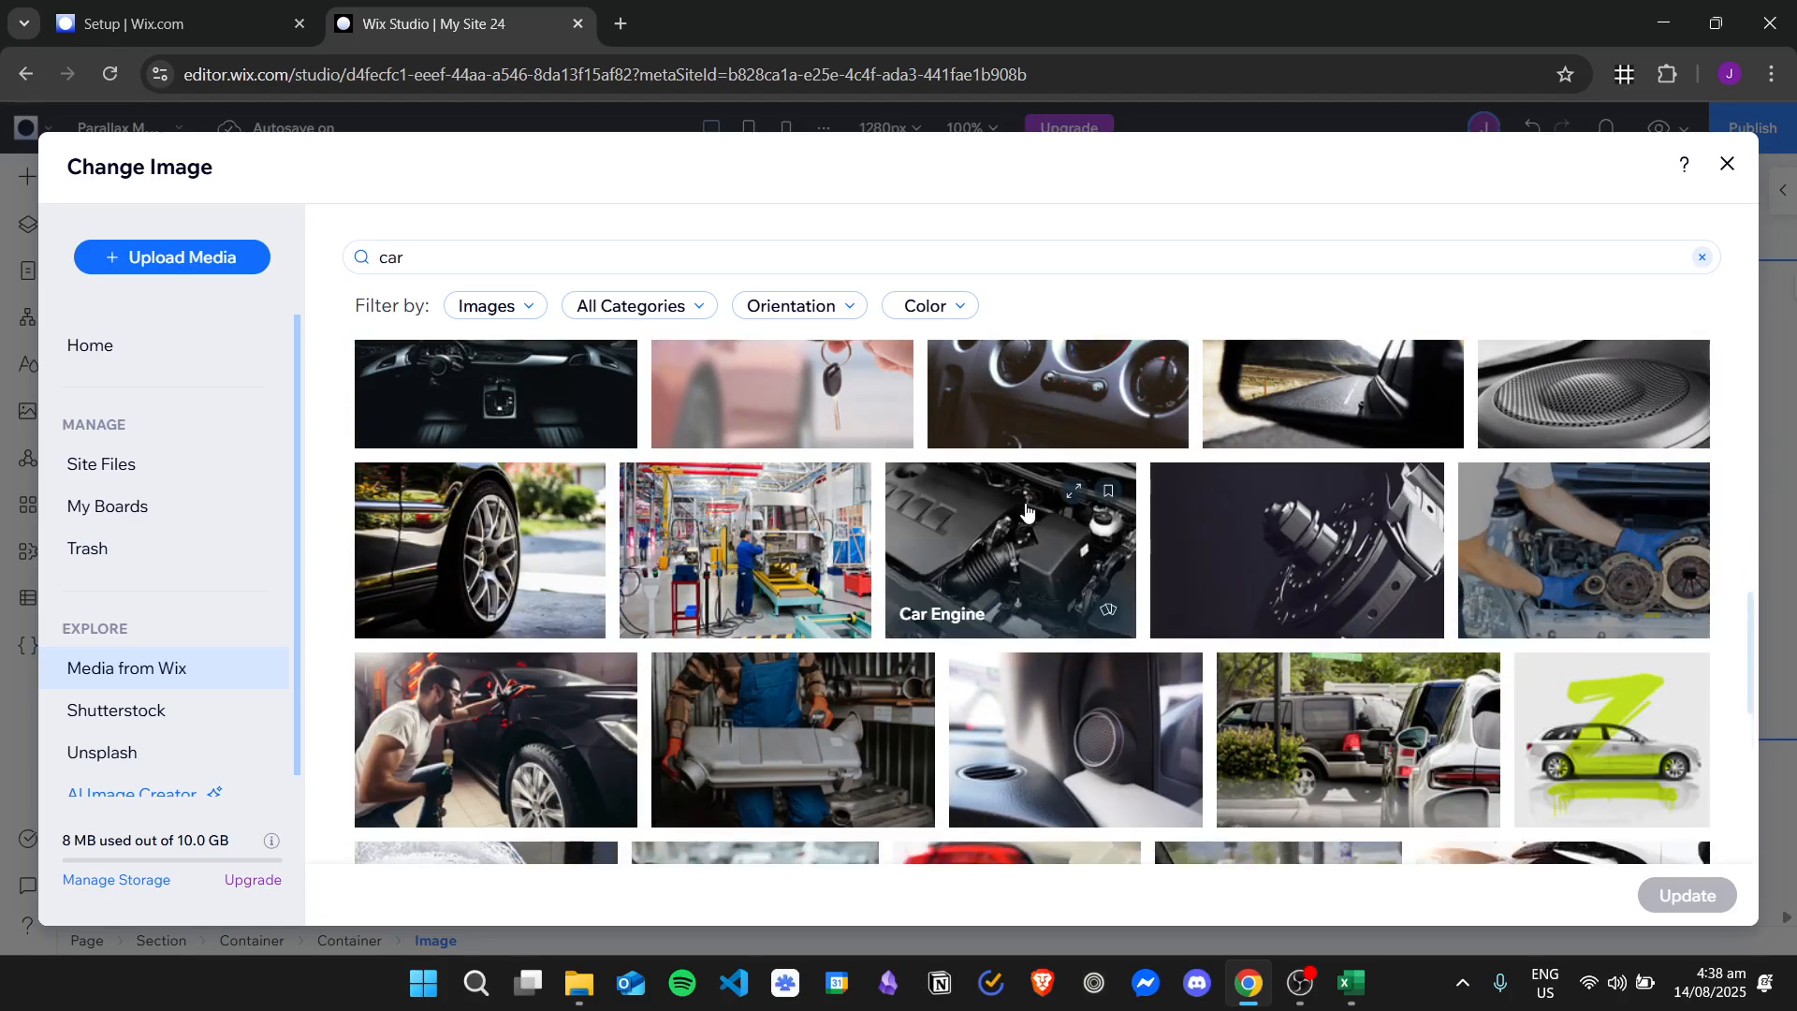
scroll(1030, 509, "down", 3)
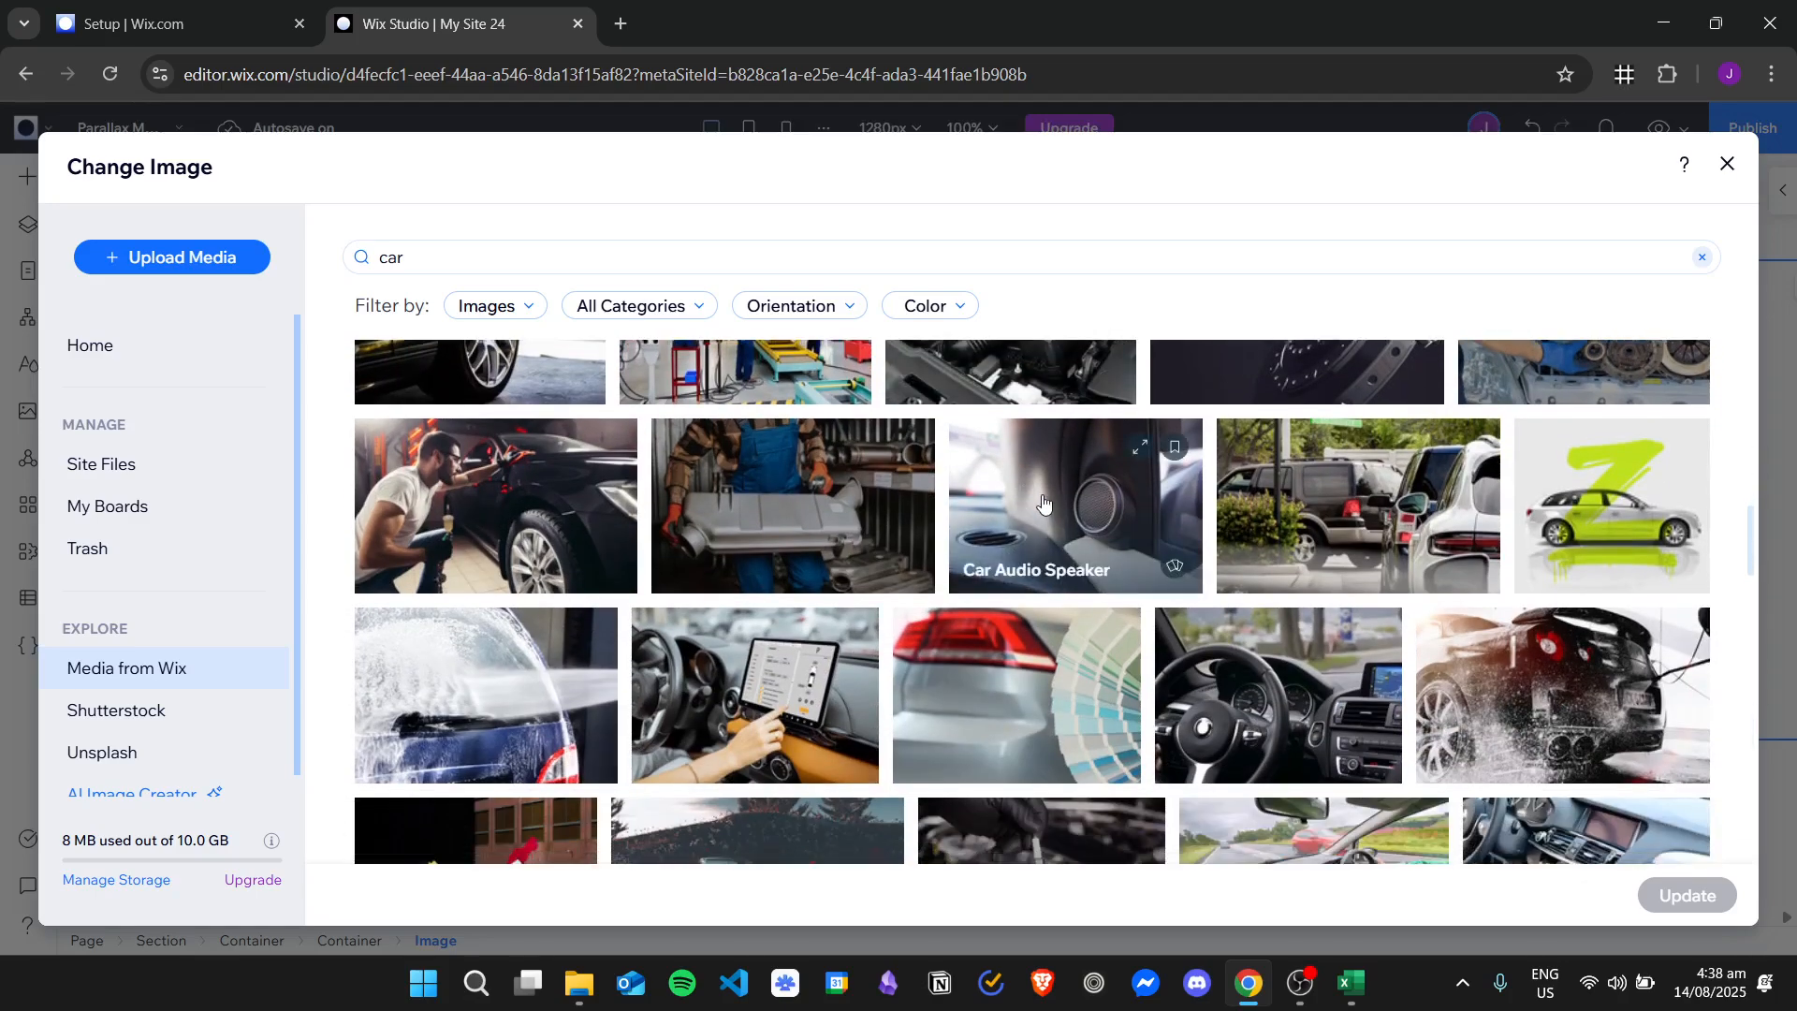
scroll(1044, 503, "up", 3)
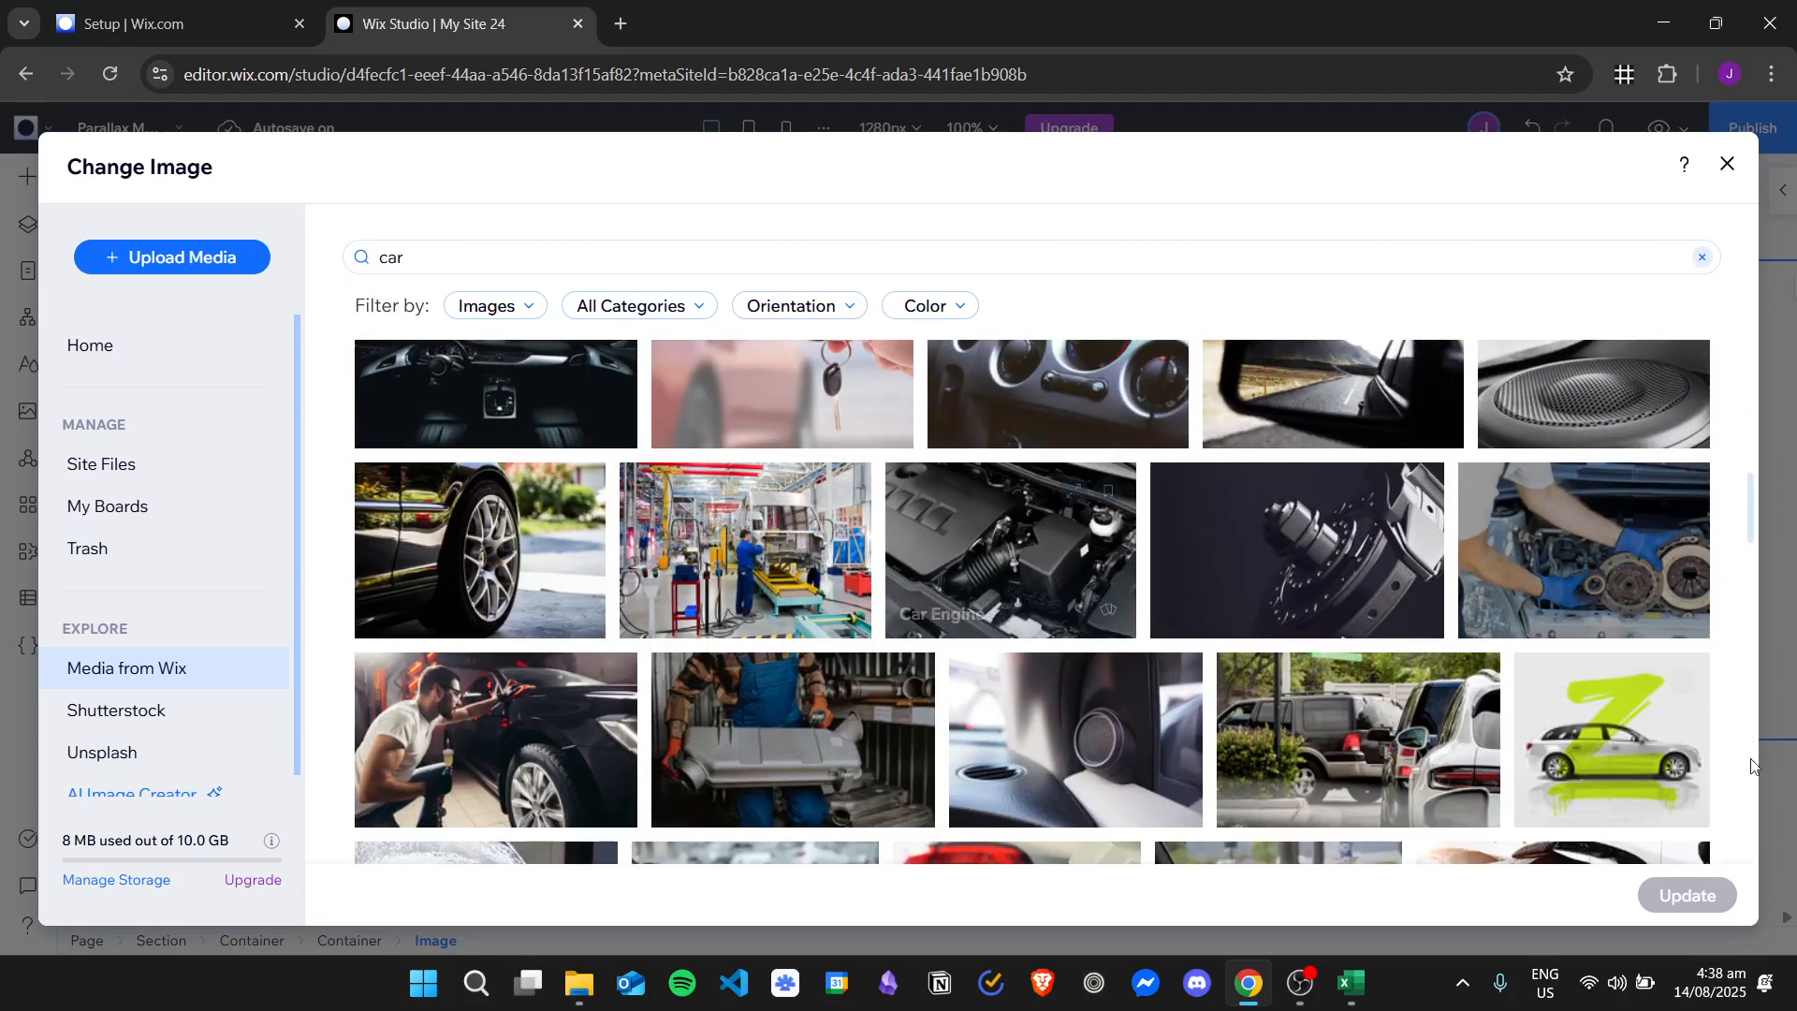
left_click(1666, 787)
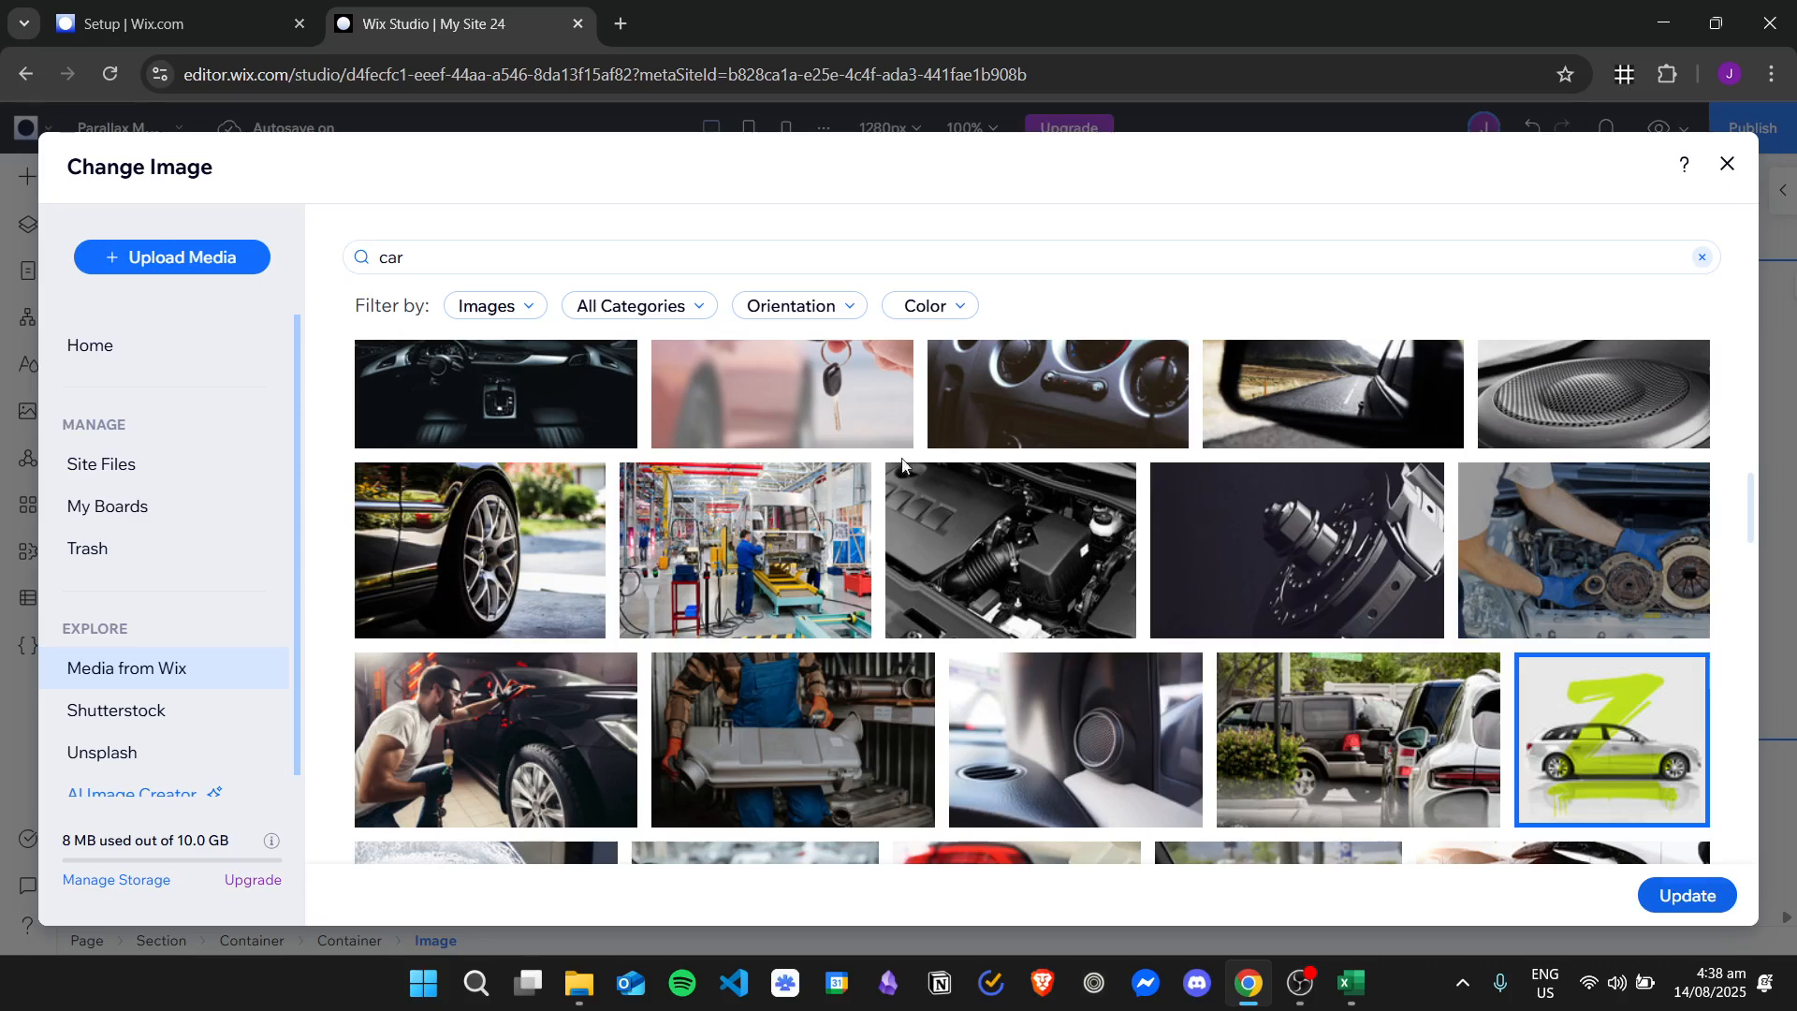
key("Return")
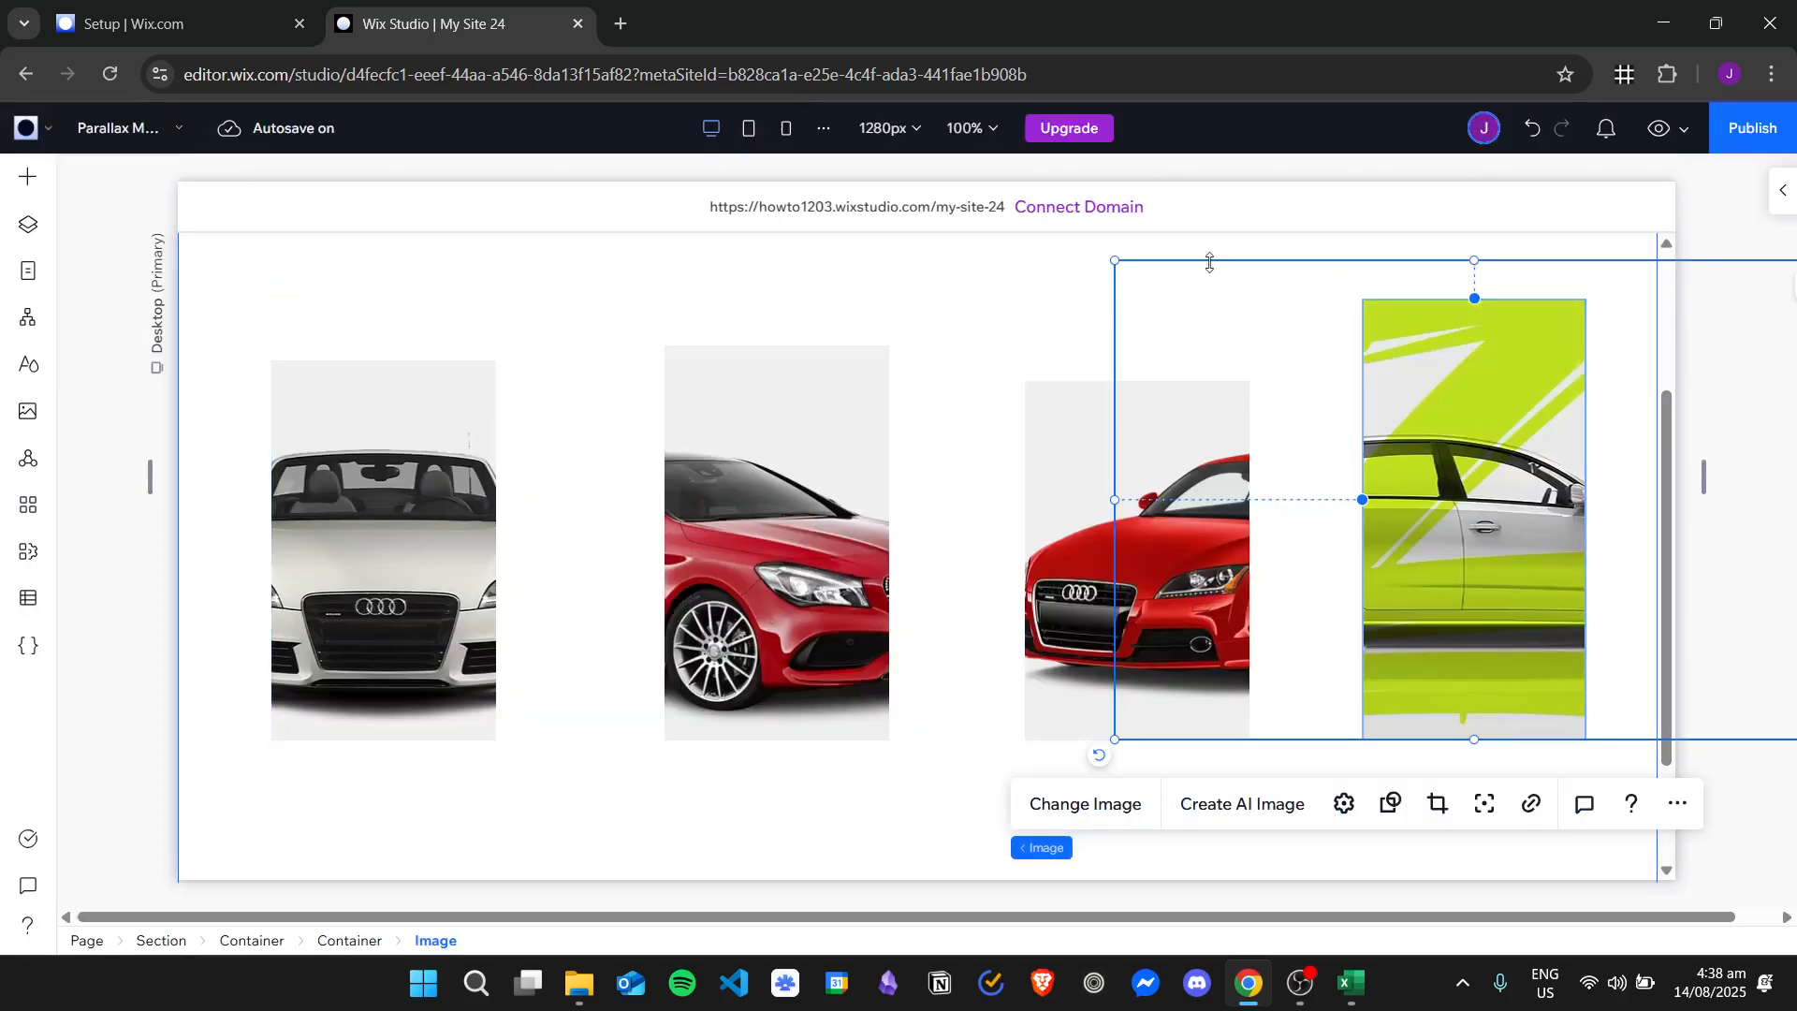
- Scale the green-painted car image down proportionally and shift it left so the car's side fills the fourth container
left_click_drag(1115, 262, 1300, 384)
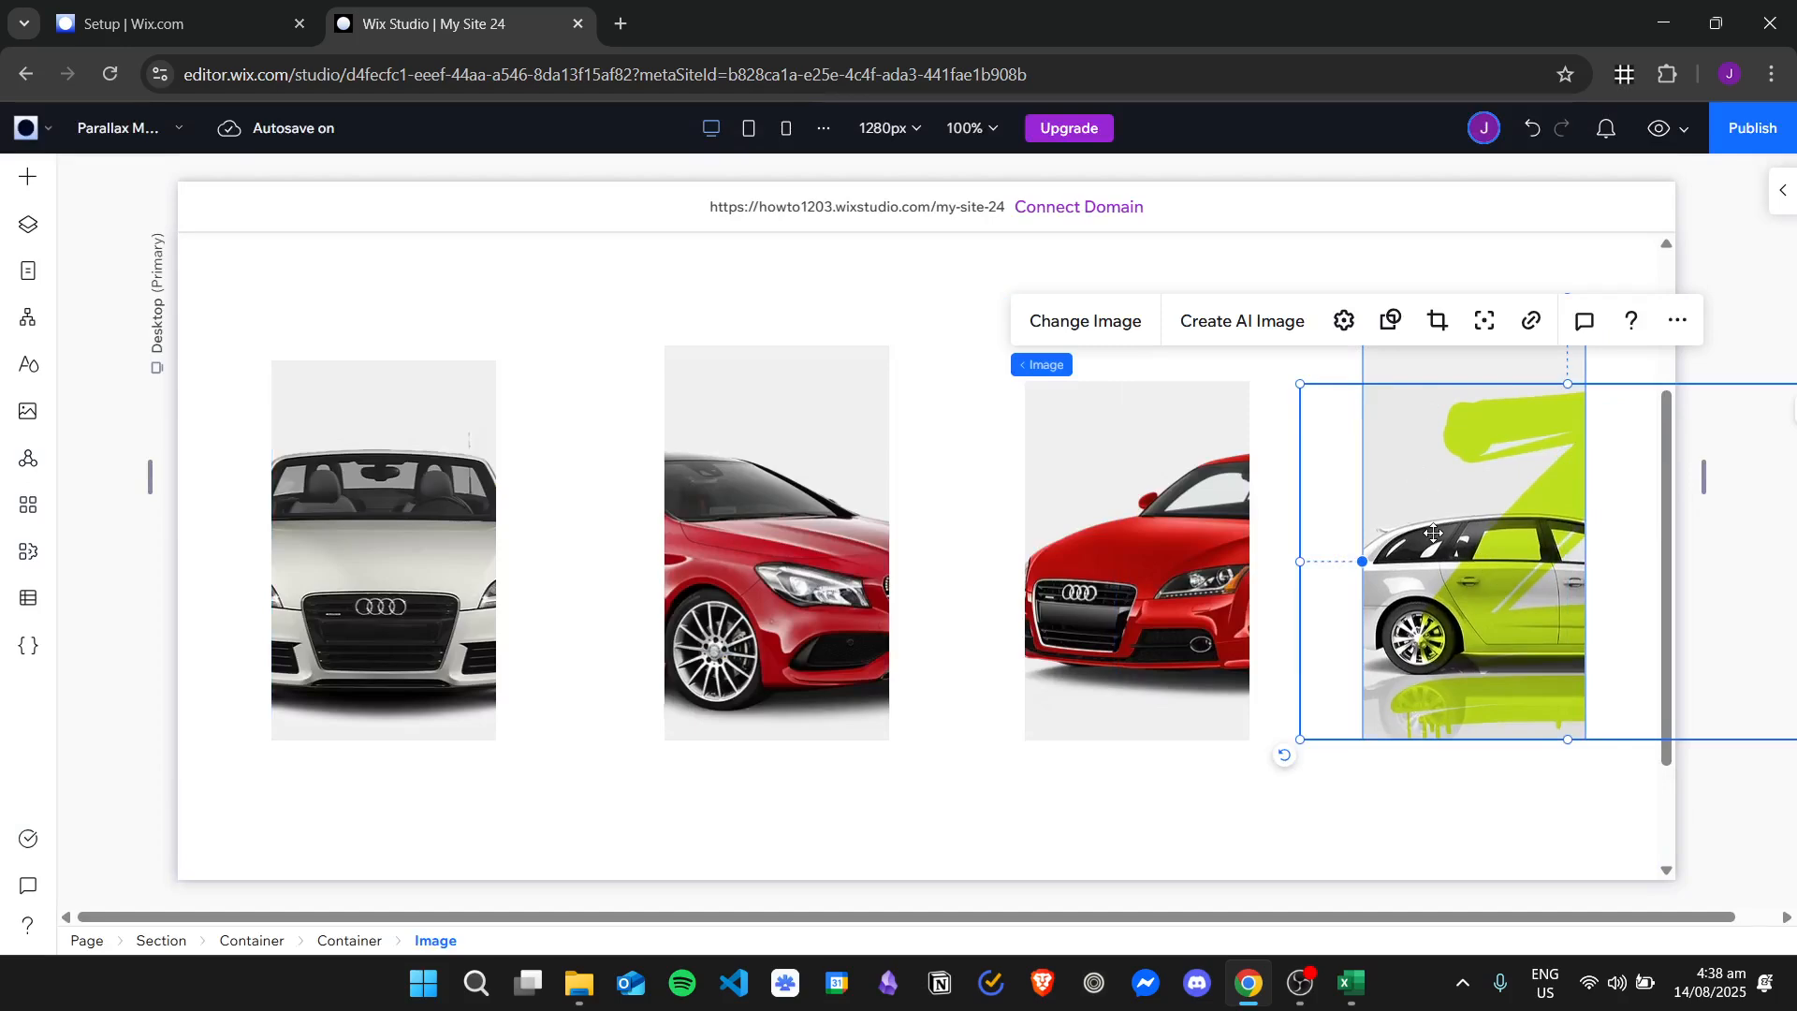
left_click_drag(1433, 532, 1322, 534)
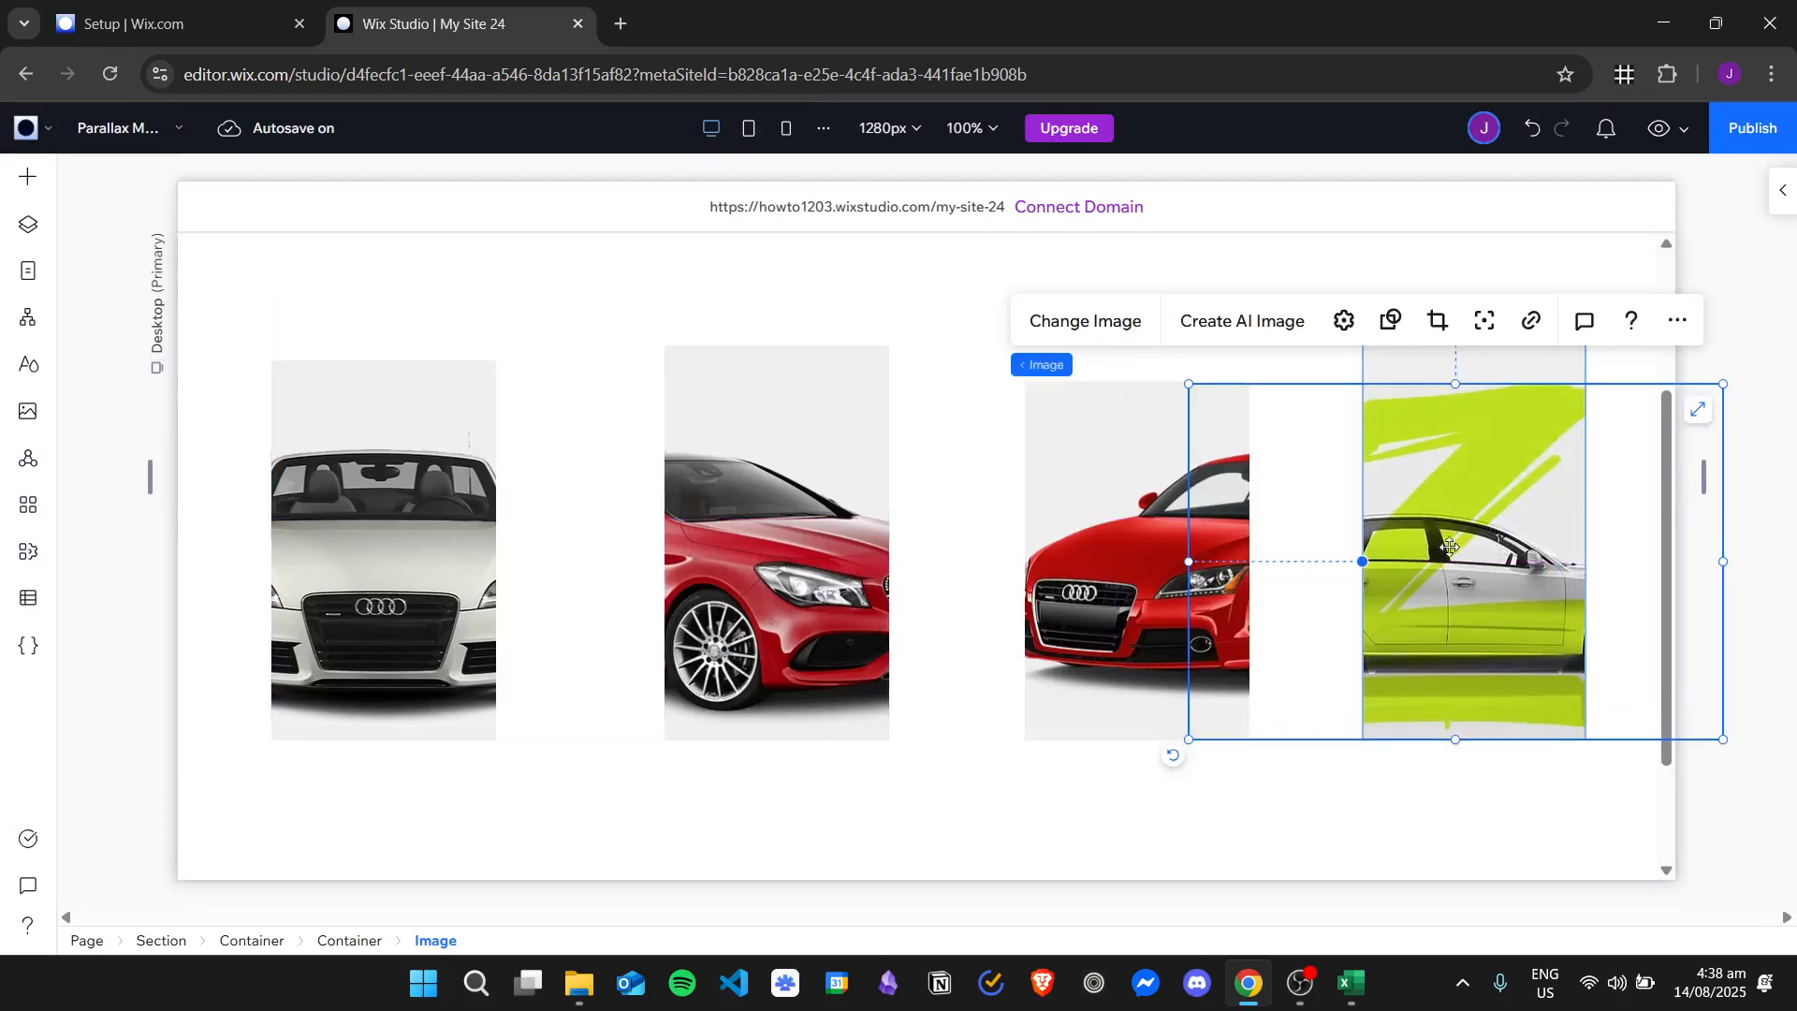
left_click_drag(1450, 547, 1520, 566)
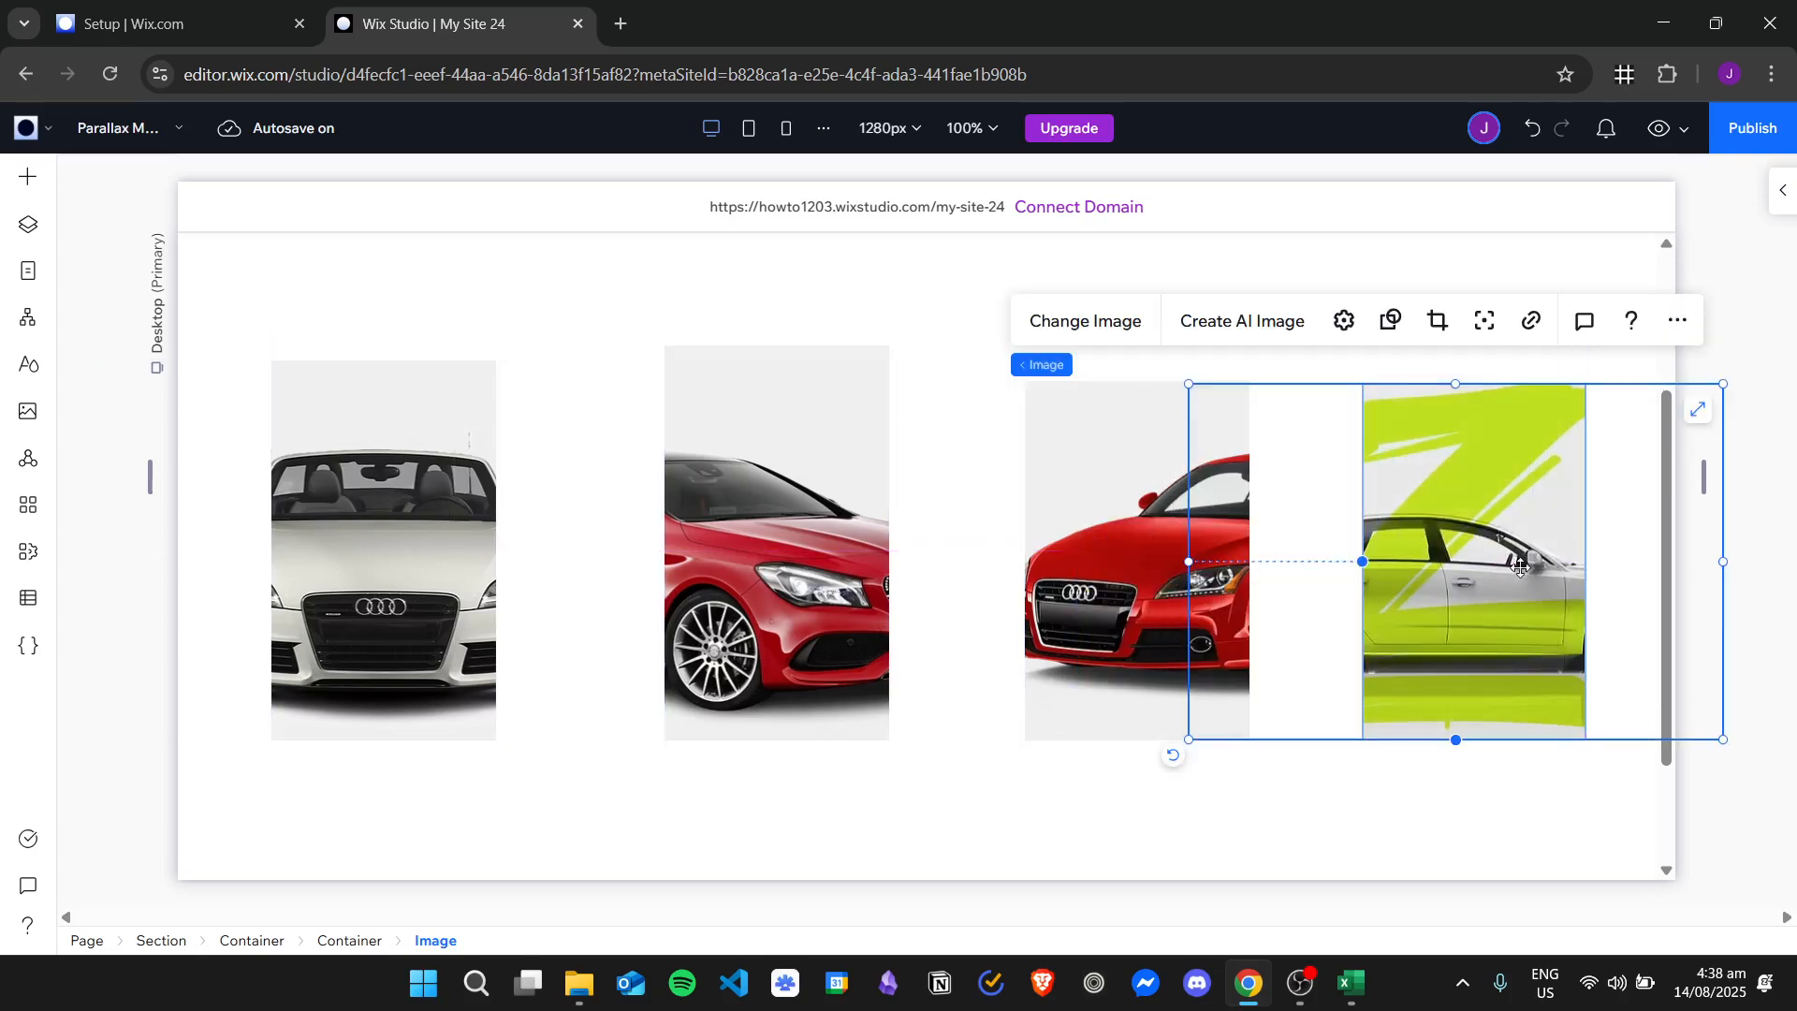
left_click(1037, 797)
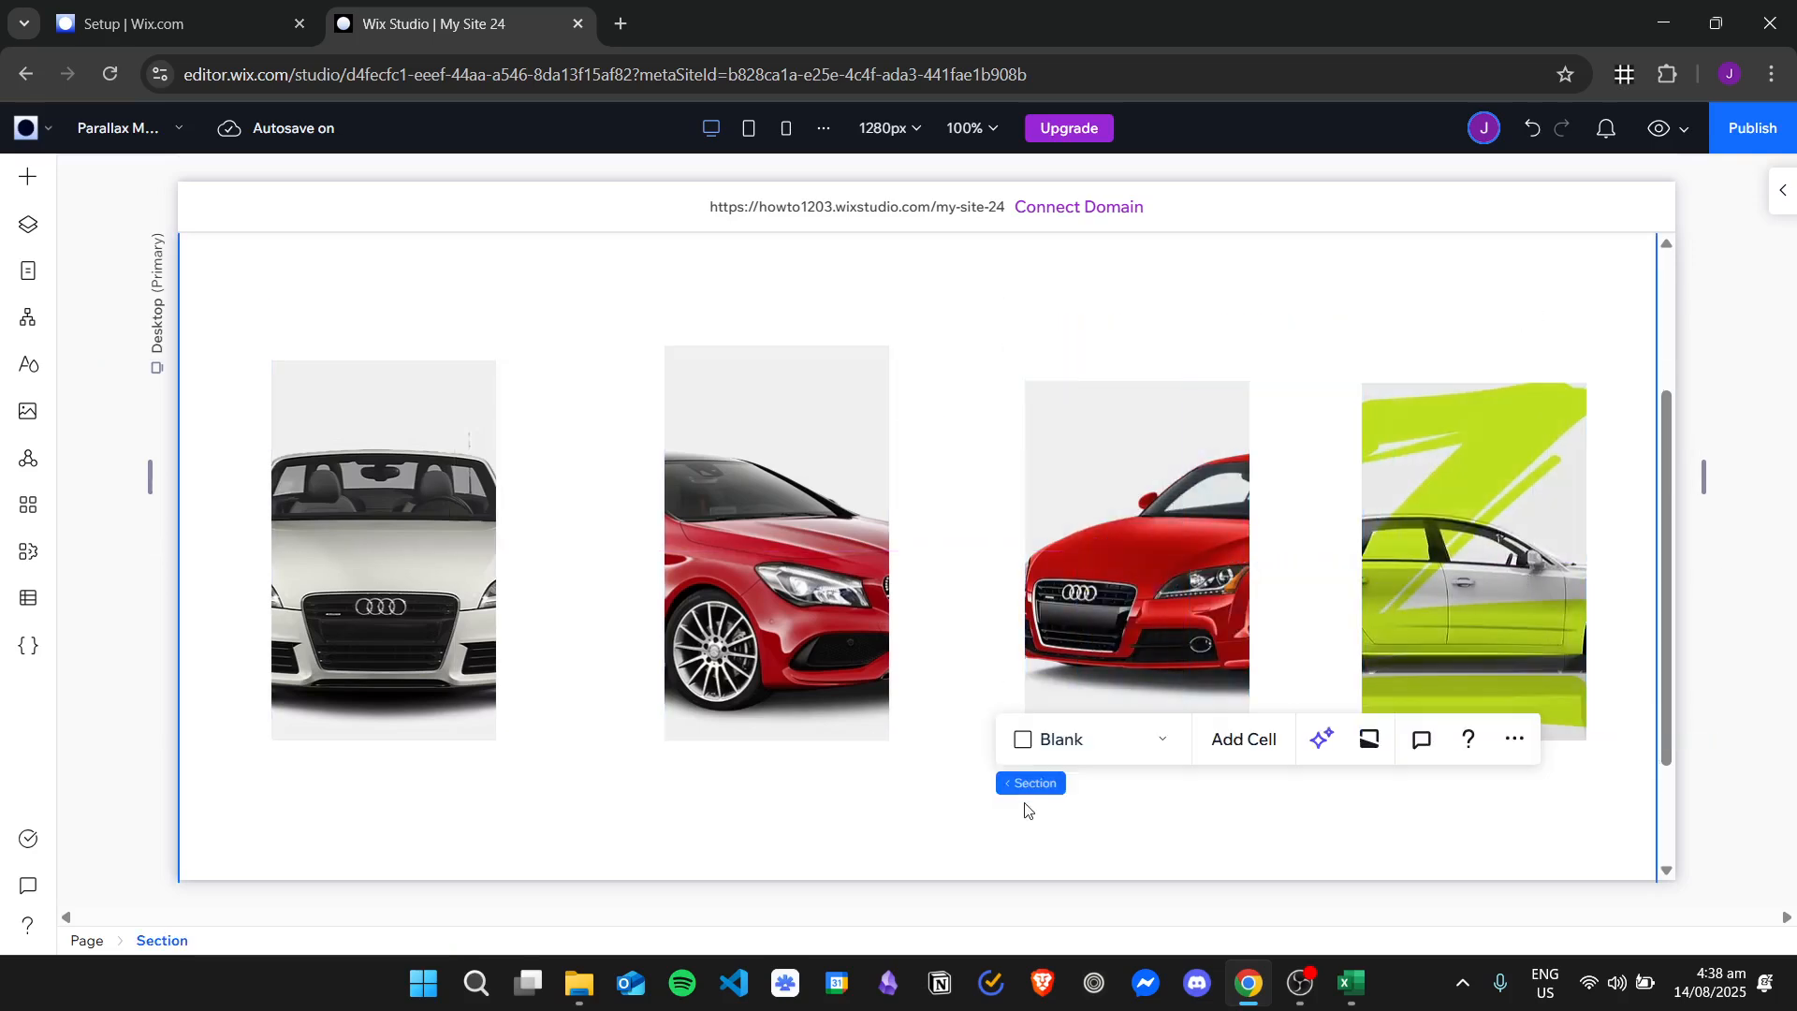
- Preview the site and examine how the four masked car images respond to mouse movement
left_click(1658, 130)
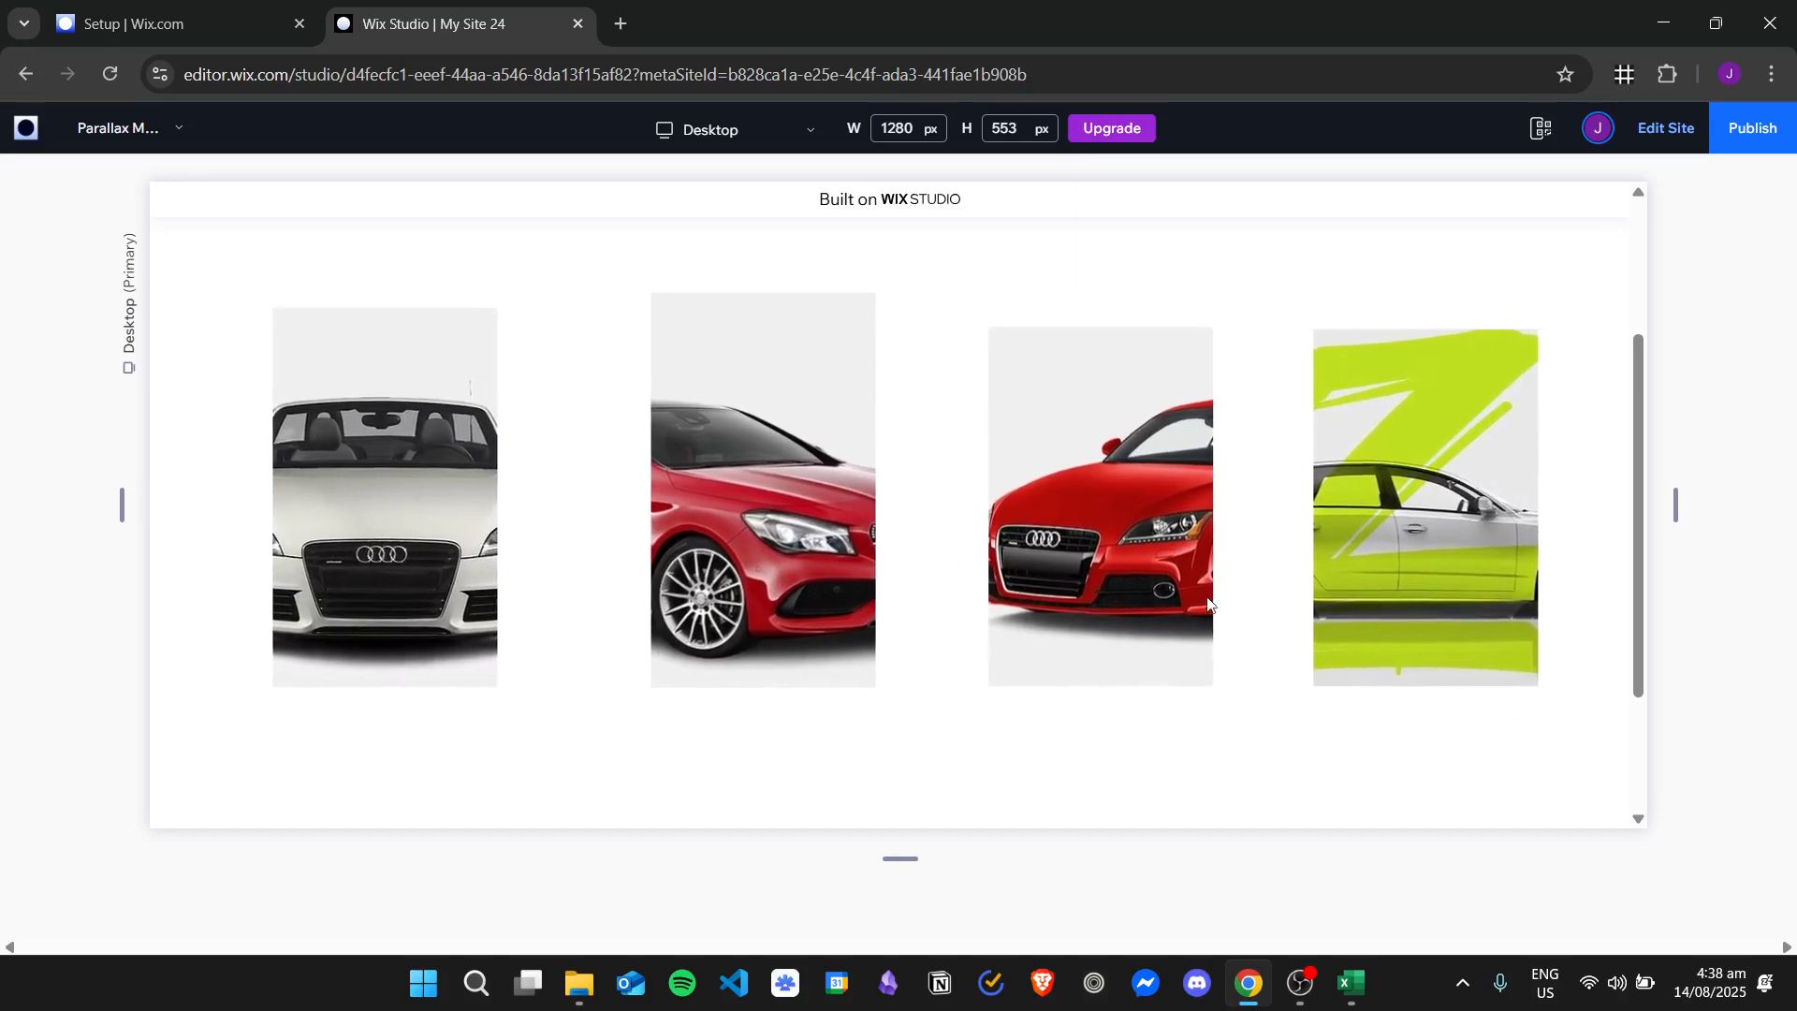
scroll(1187, 580, "up", 2)
scroll(1187, 580, "down", 2)
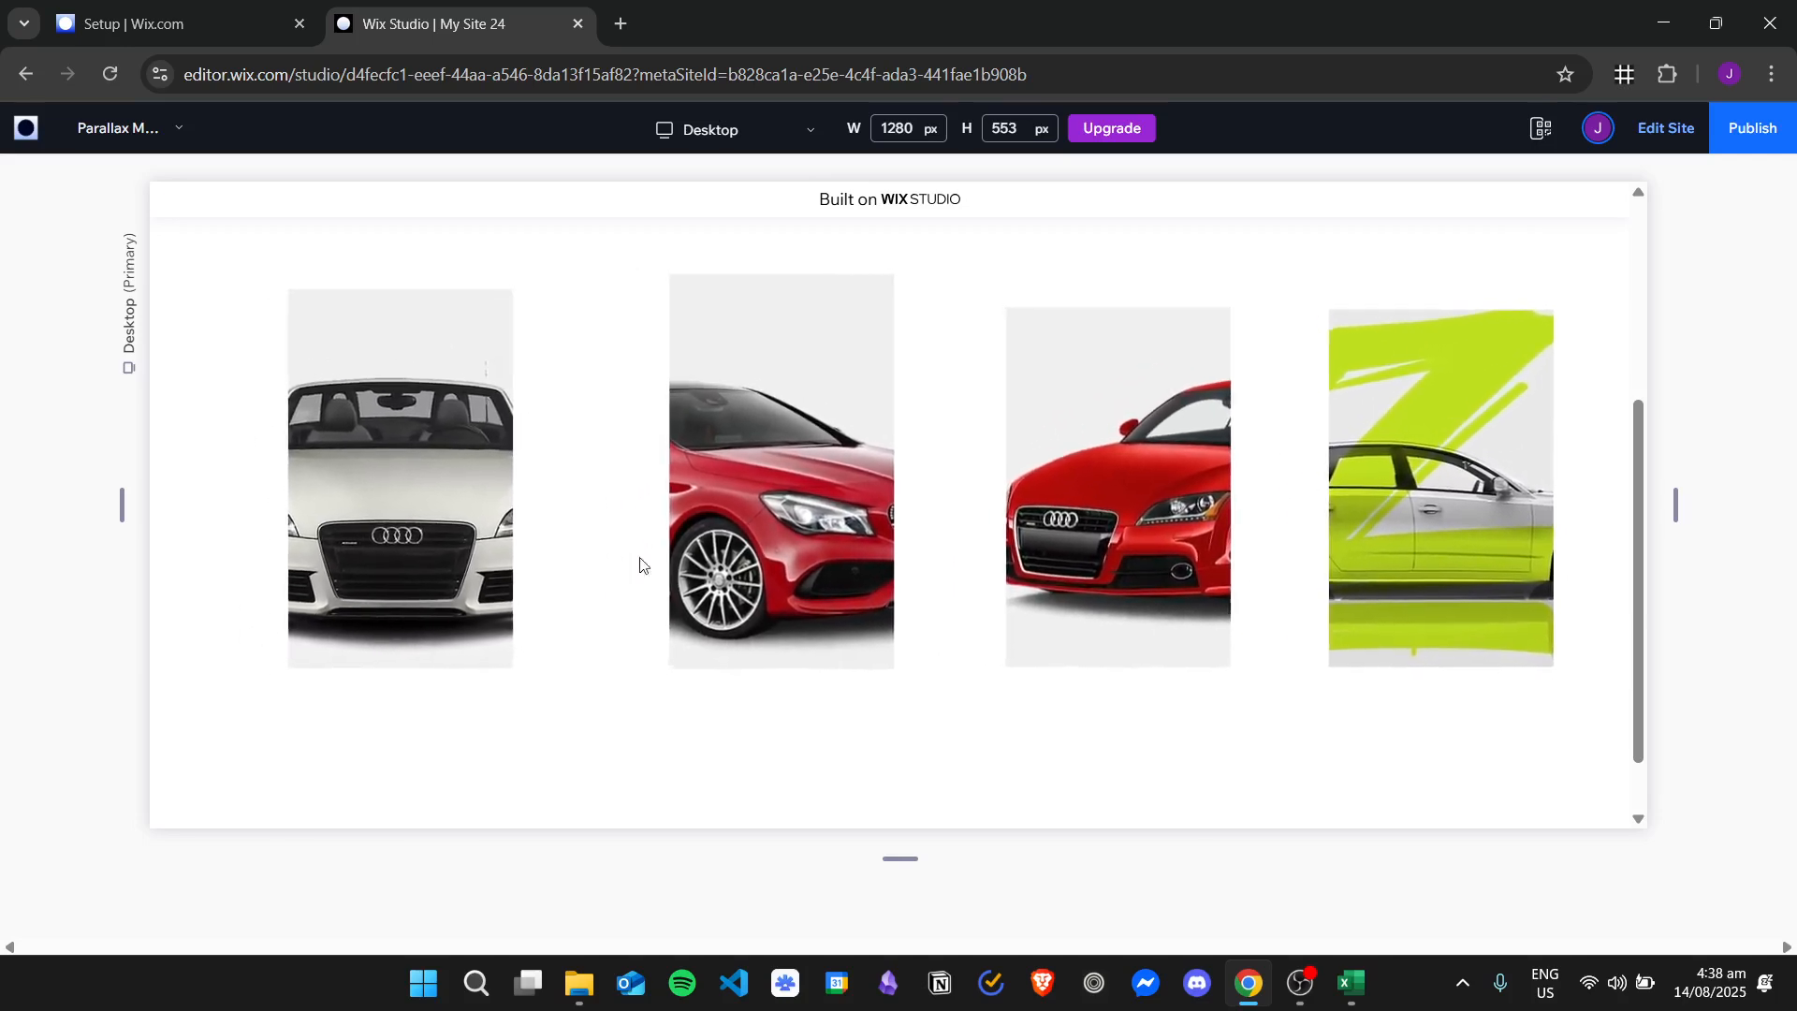
scroll(1205, 577, "up", 1)
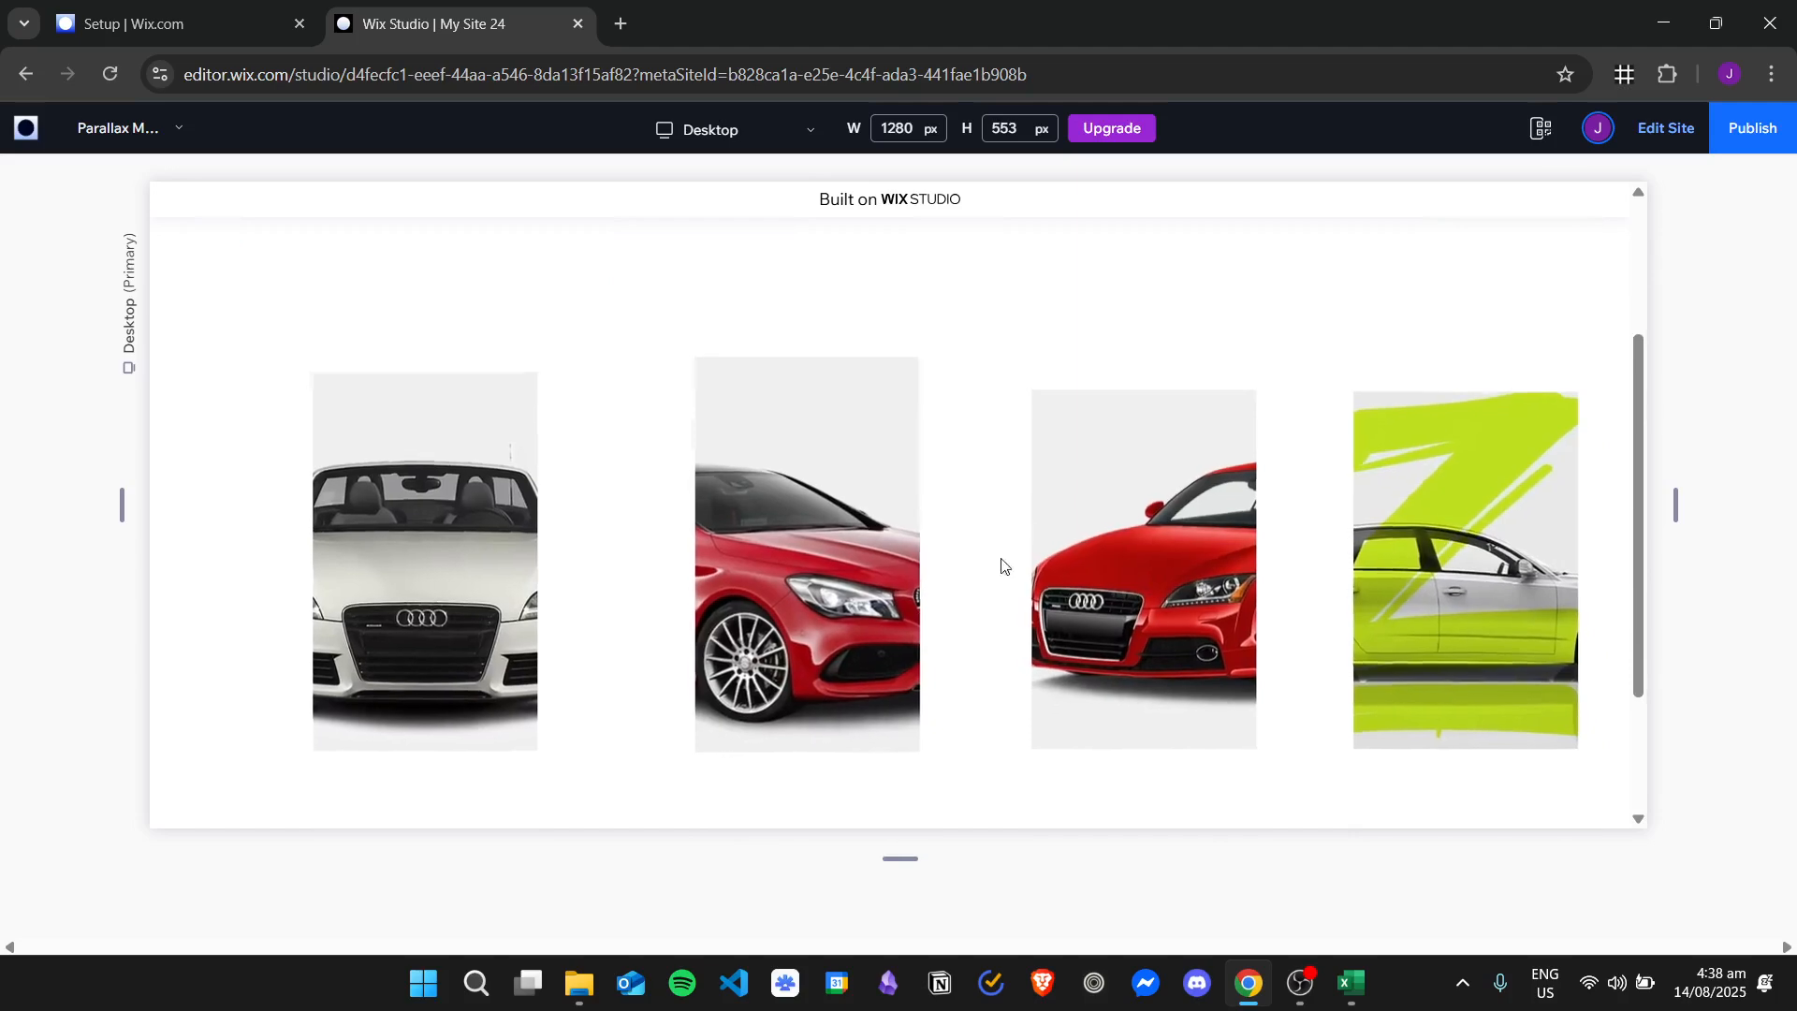